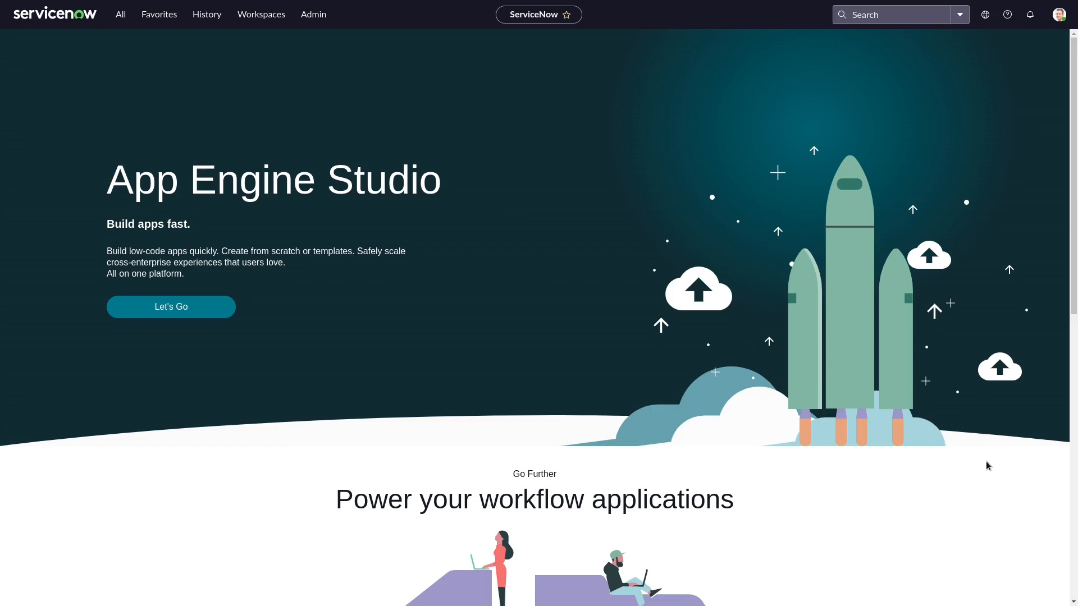
# Step: Find the active Incidents list and open the incident "Unable to access the shared folder."
pyautogui.click(120, 14)
pyautogui.write('inci')
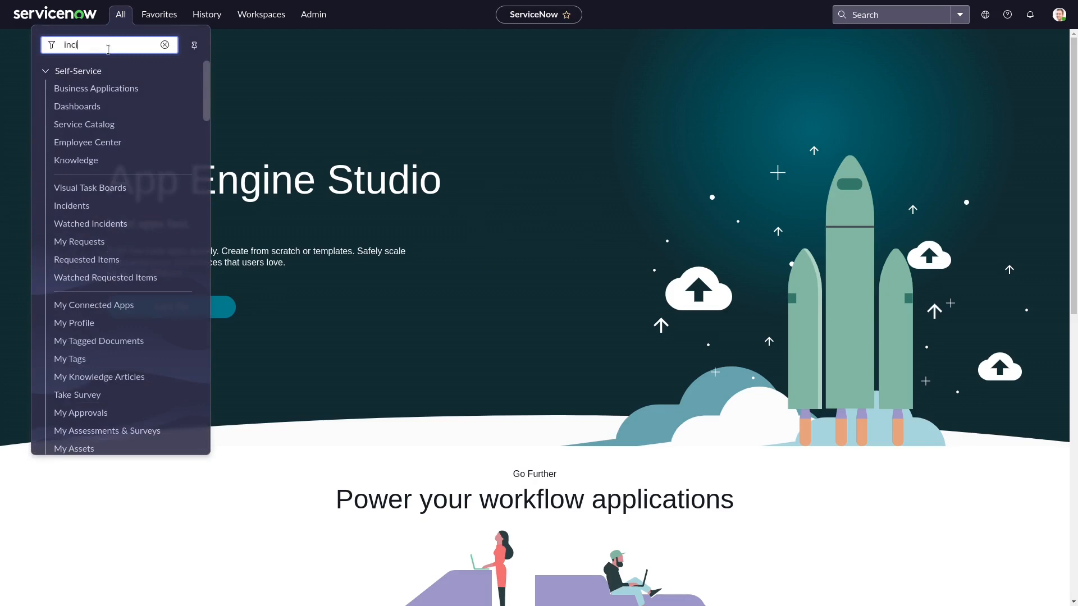
pyautogui.write('d')
pyautogui.click(73, 220)
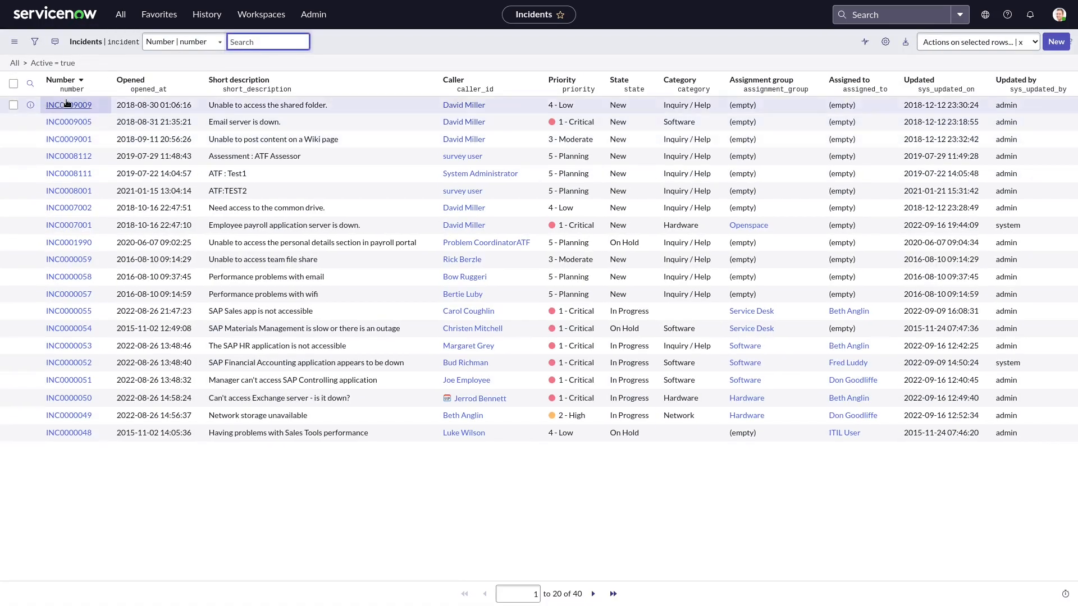
pyautogui.click(66, 104)
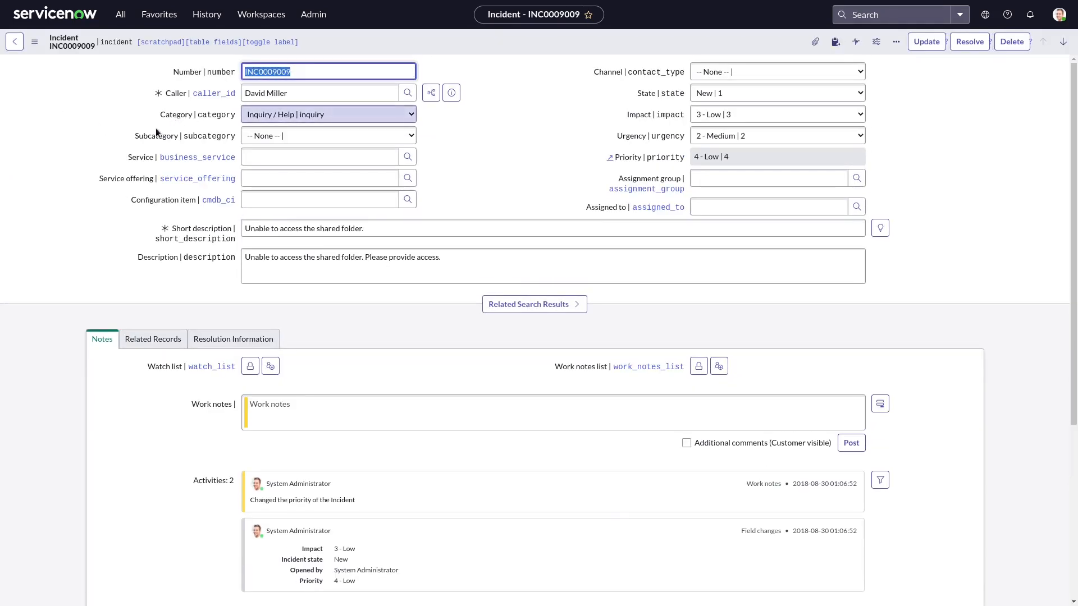
# Step: Set the incident's category to Software and inspect its subcategory choices, leaving the subcategory at None
pyautogui.click(271, 114)
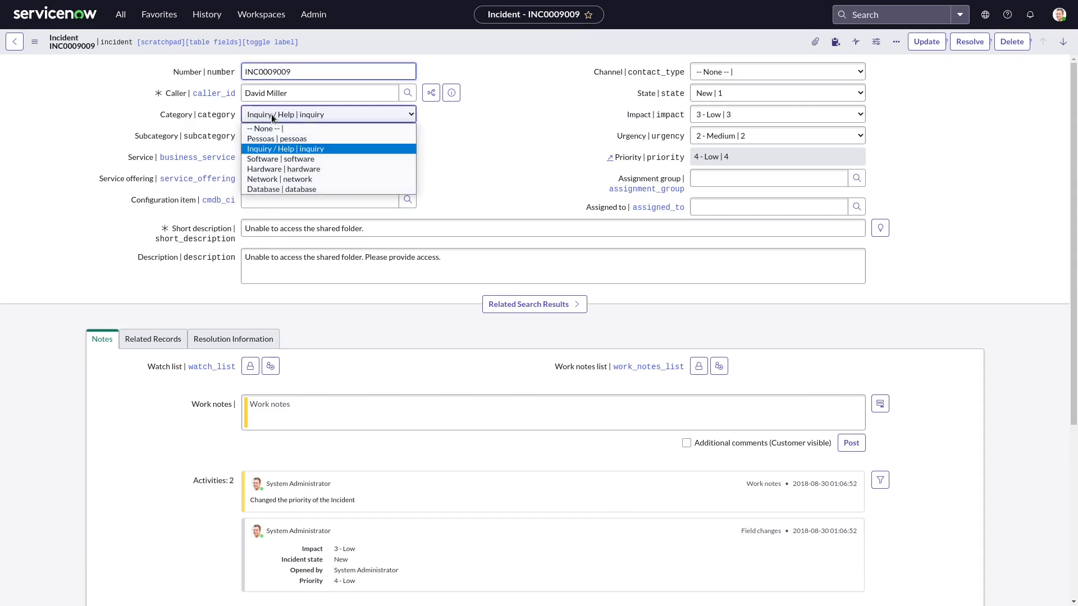
pyautogui.click(273, 160)
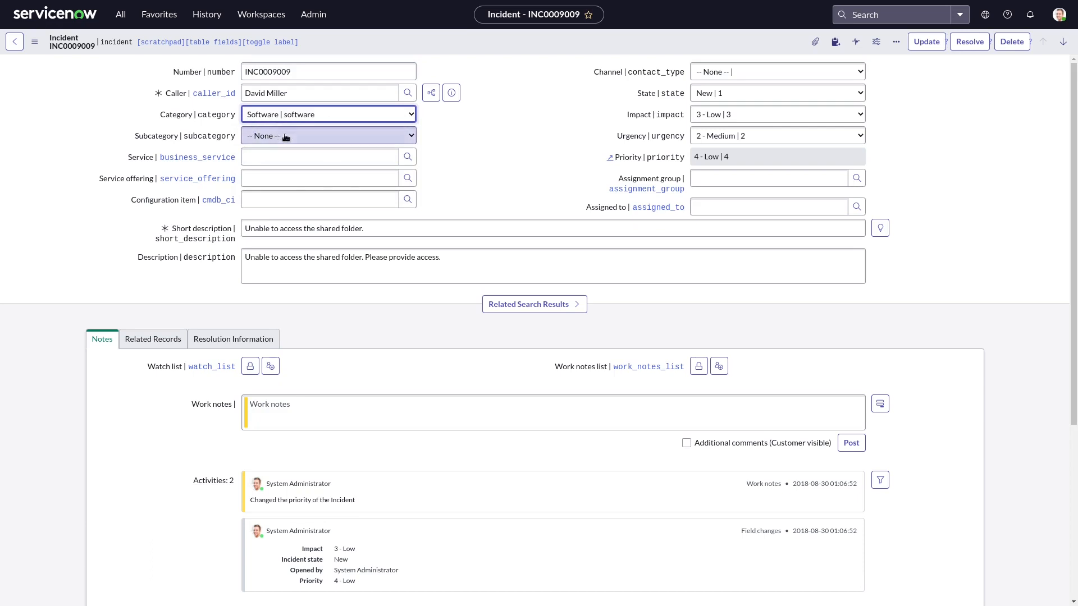
pyautogui.click(289, 137)
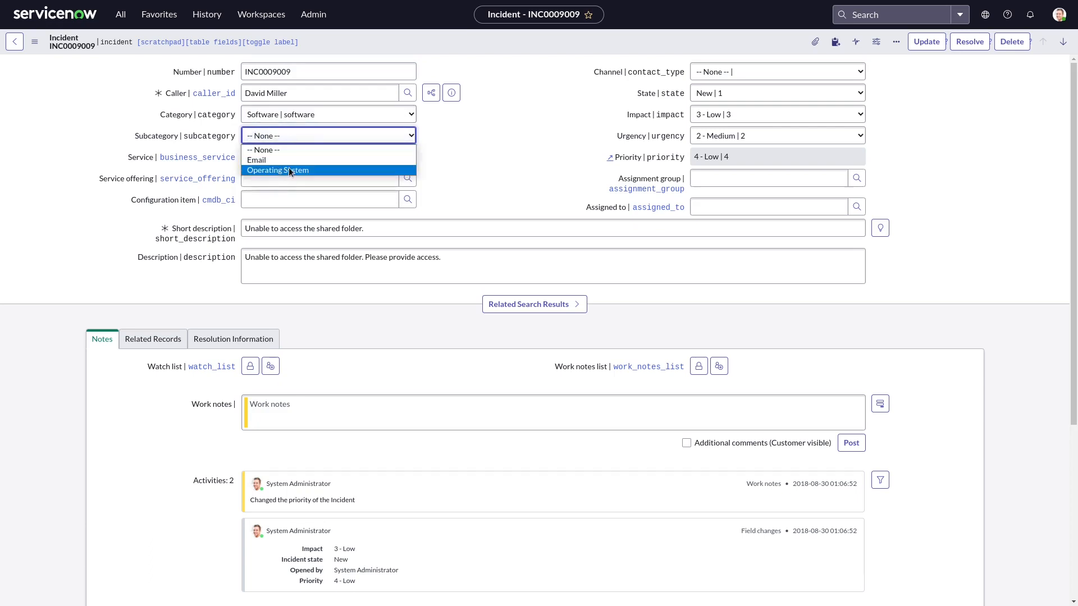
pyautogui.click(291, 150)
# Step: Set the incident's category to Hardware and inspect its subcategory choices without choosing one
pyautogui.click(301, 114)
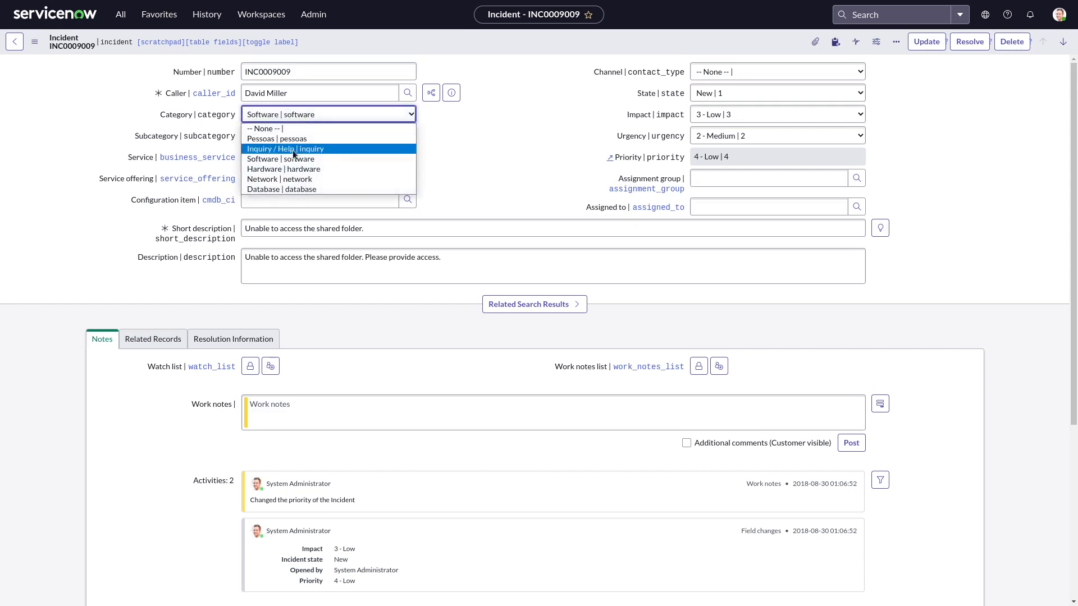
pyautogui.click(288, 169)
pyautogui.click(308, 137)
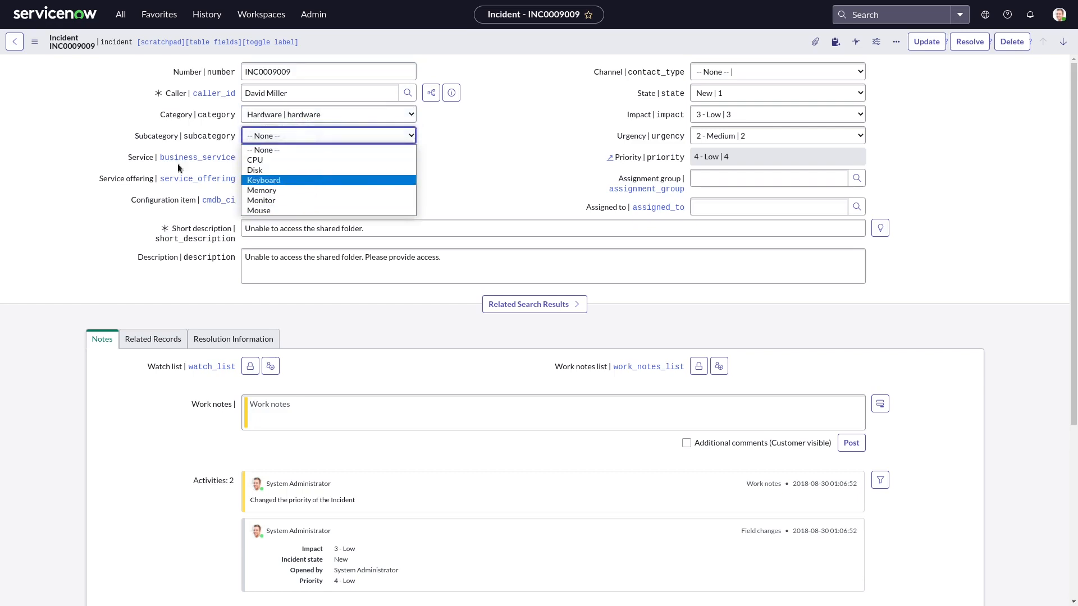
pyautogui.click(114, 136)
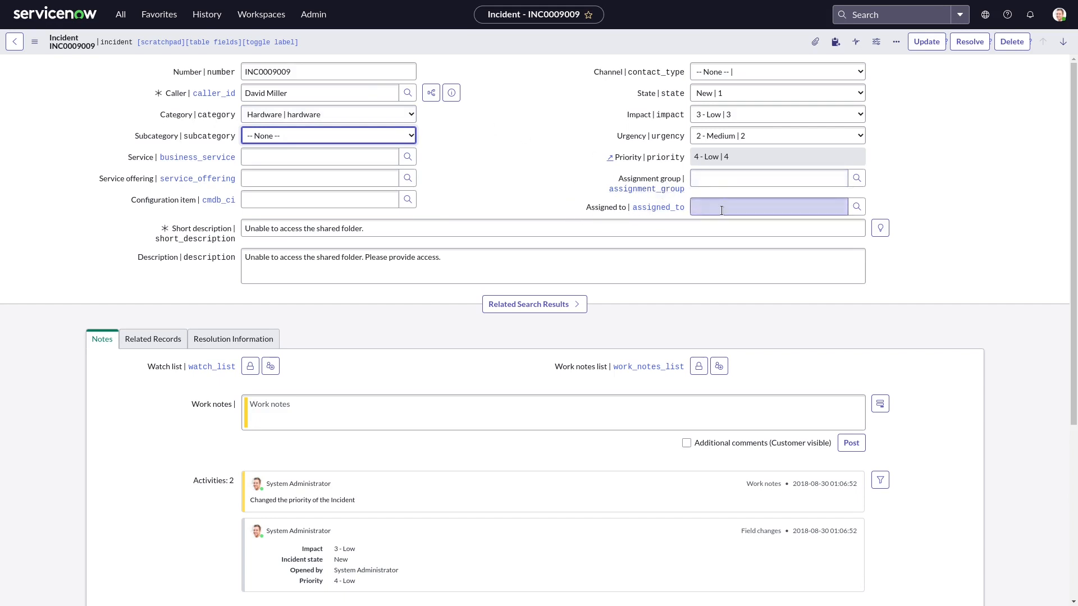
# Step: Compare the users offered for Assigned to before and after setting the Assignment group to Change Management
pyautogui.click(857, 207)
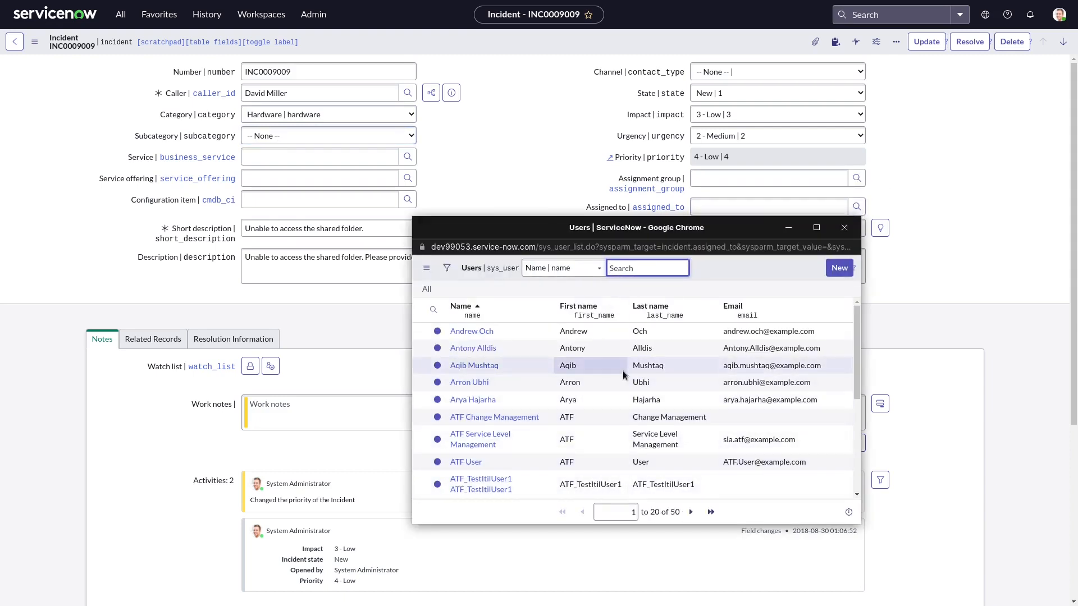
pyautogui.click(843, 228)
pyautogui.click(729, 181)
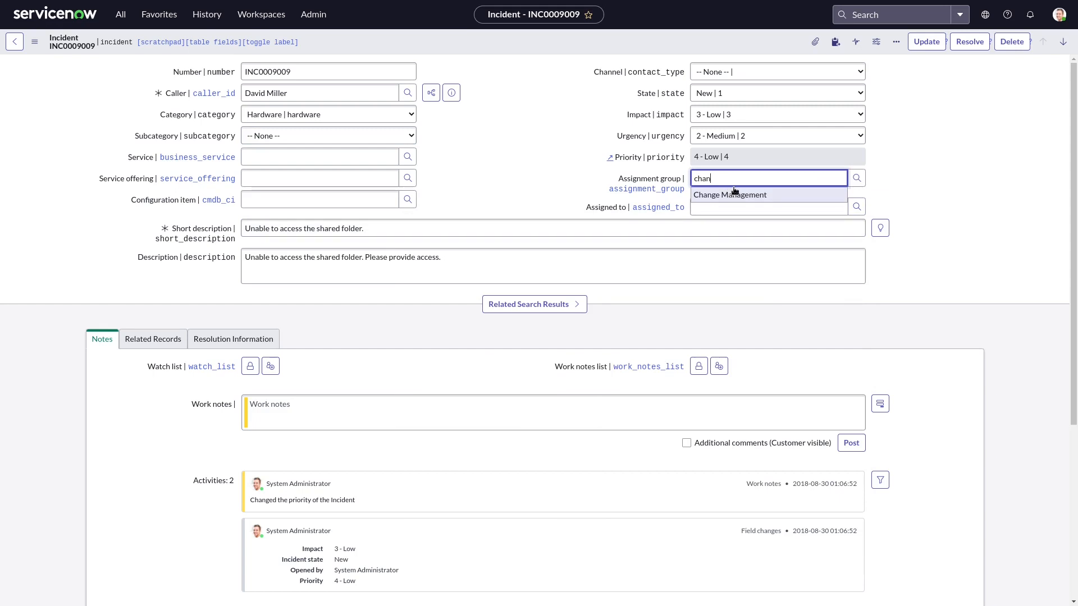
pyautogui.click(750, 196)
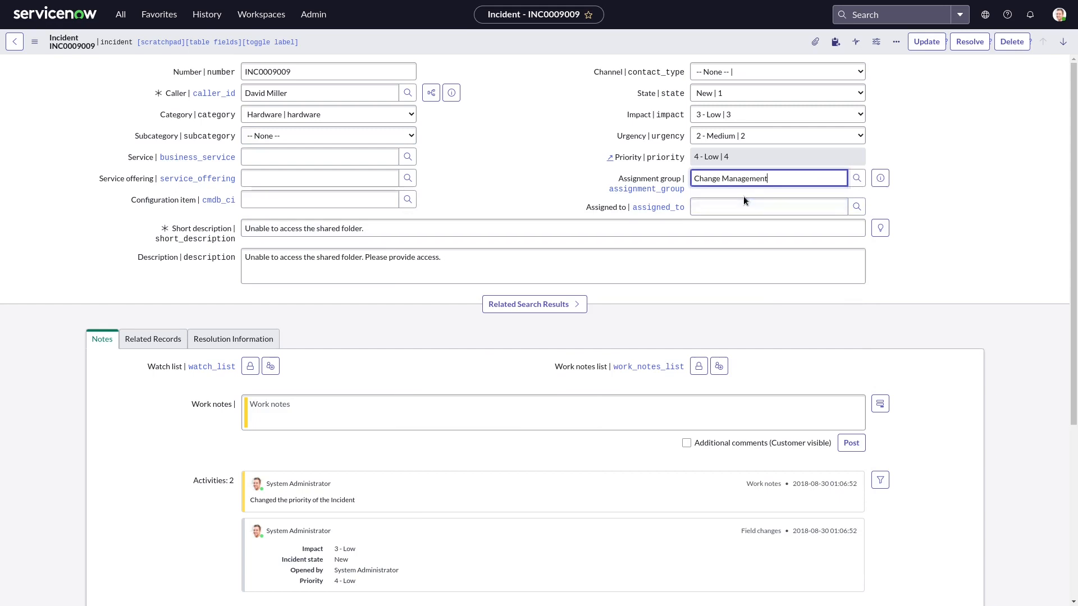
pyautogui.click(856, 207)
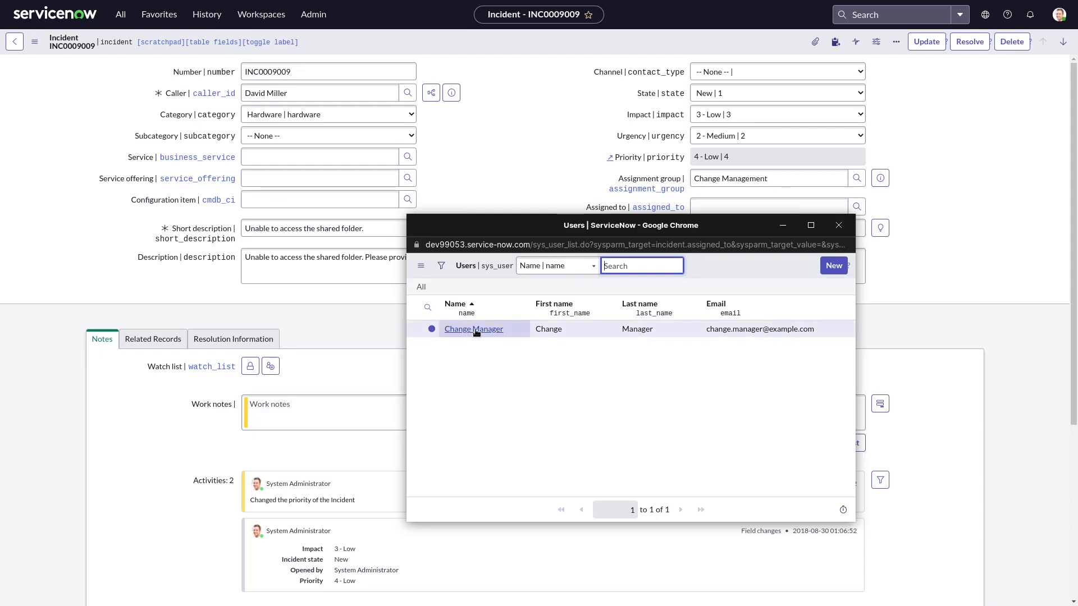
pyautogui.click(838, 226)
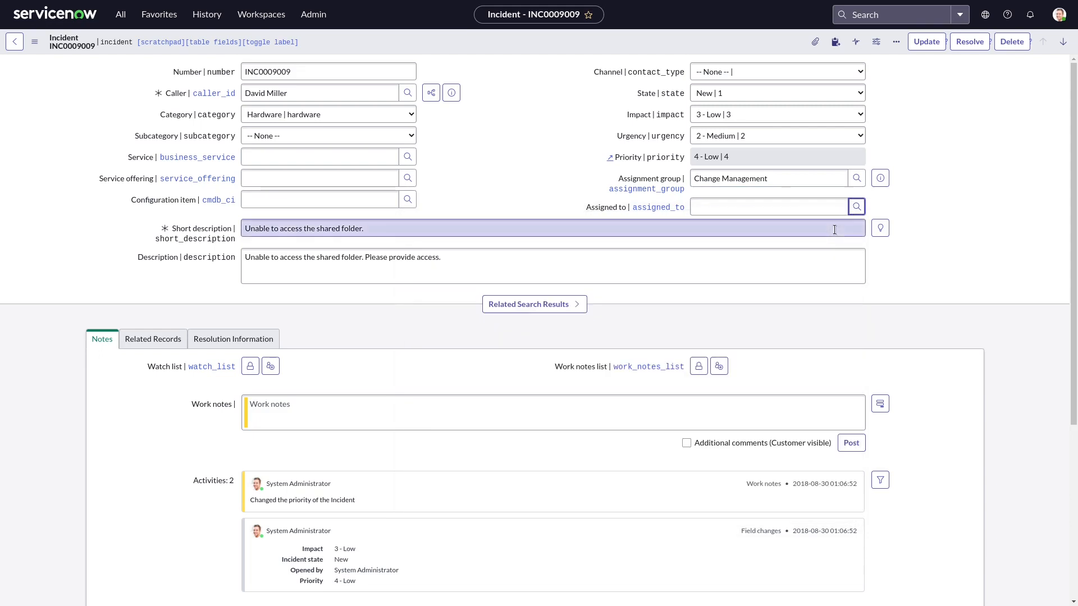
# Step: Open Form Design for the incident form and add a new Reference field below Assigned to
pyautogui.rightClick(506, 46)
pyautogui.moveTo(576, 218)
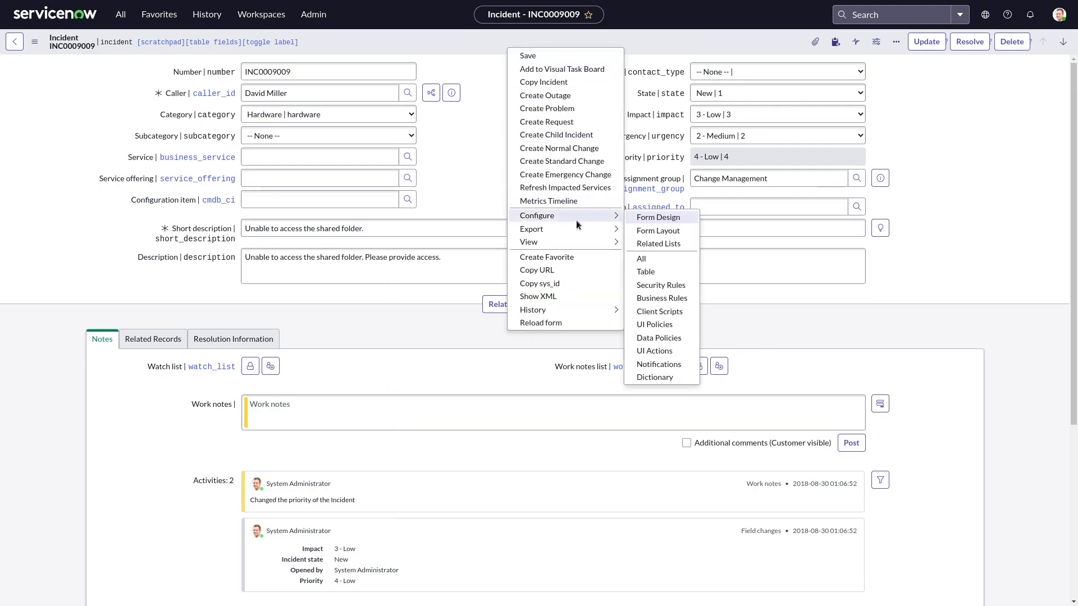
pyautogui.click(660, 216)
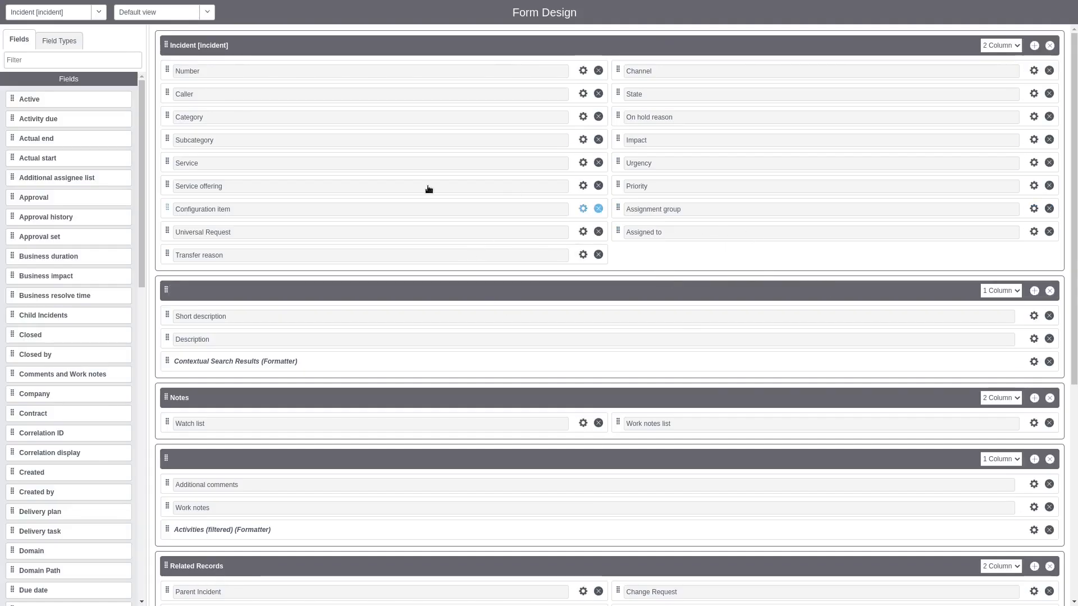
pyautogui.click(48, 48)
pyautogui.click(51, 63)
pyautogui.write('referenc')
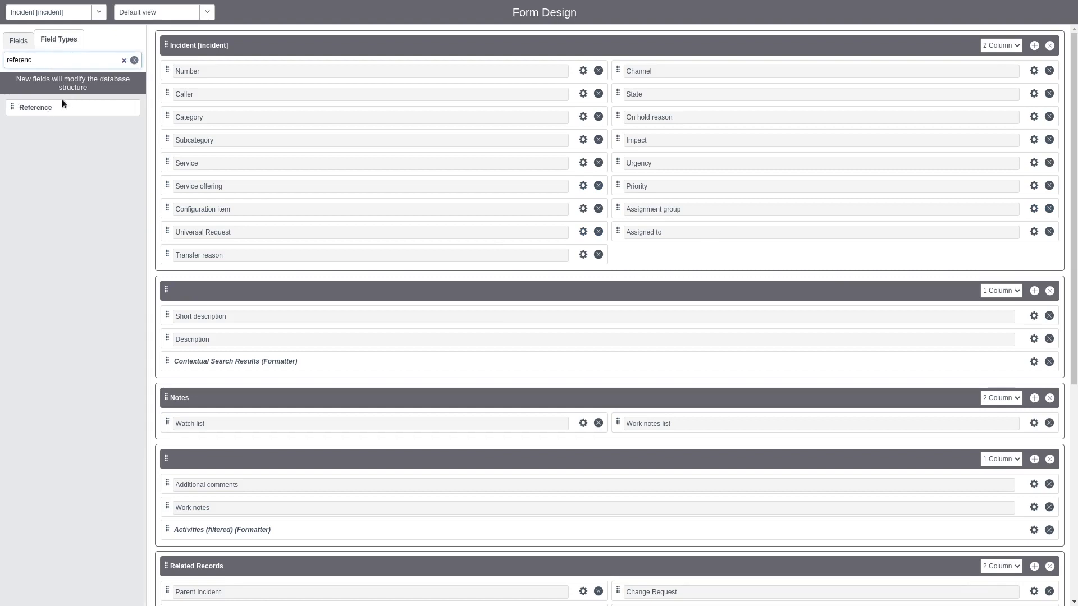
pyautogui.moveTo(62, 110); pyautogui.dragTo(698, 256)
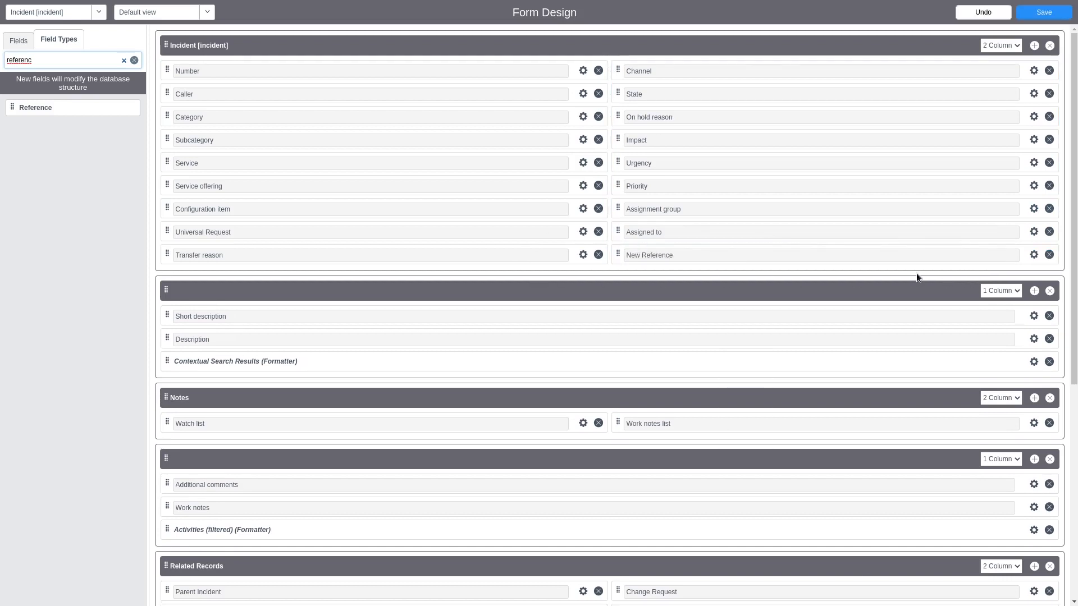
# Step: Label the new reference field "usuario adicional" and name it u_usuario_adicional
pyautogui.click(1033, 255)
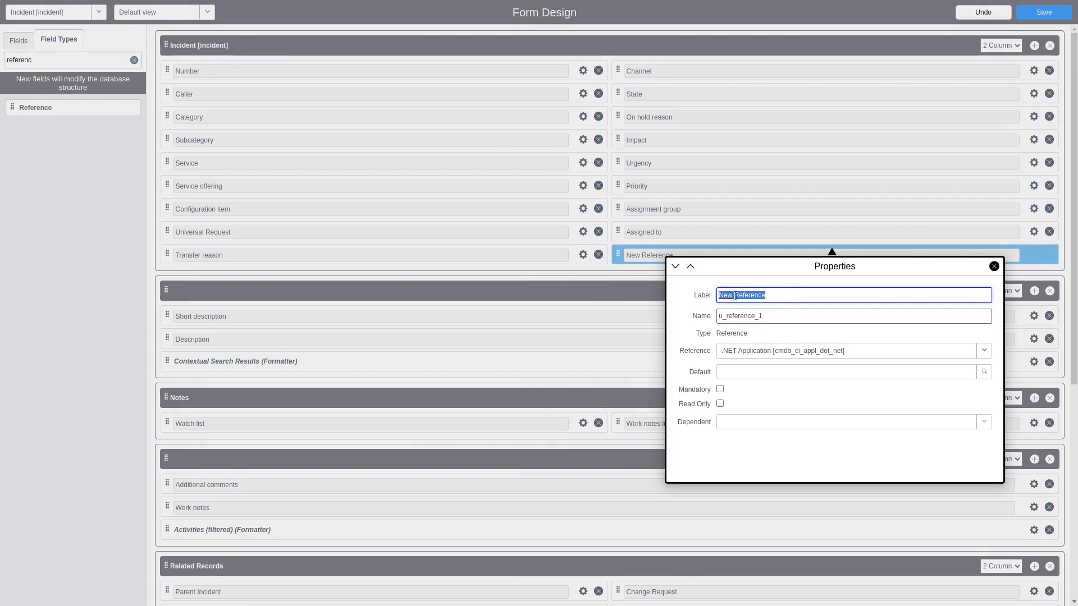
pyautogui.write('usuario adicional')
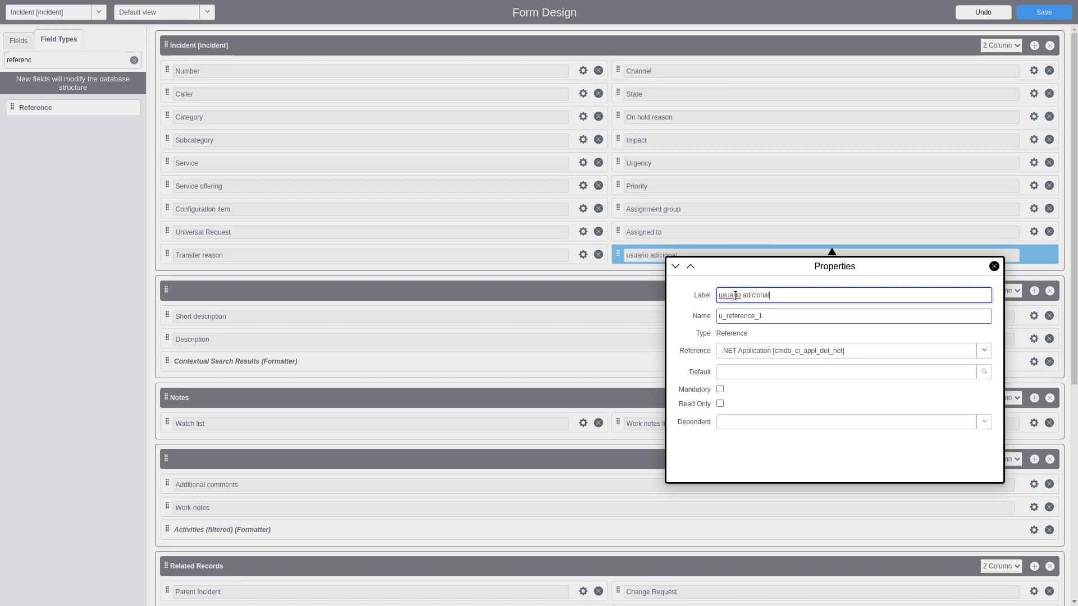
pyautogui.press('Tab')
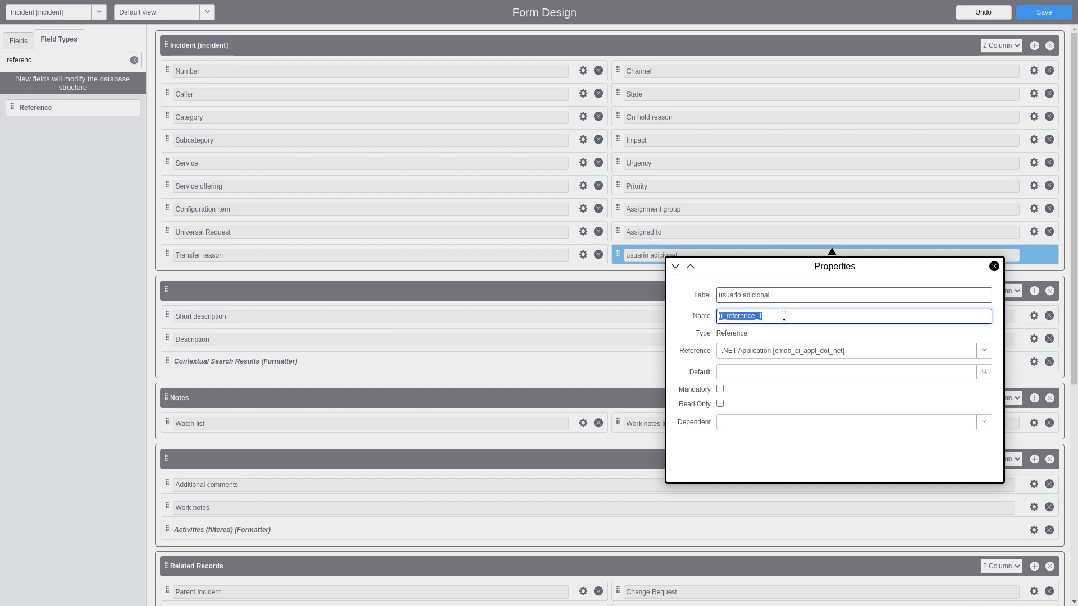
pyautogui.write('u_usu')
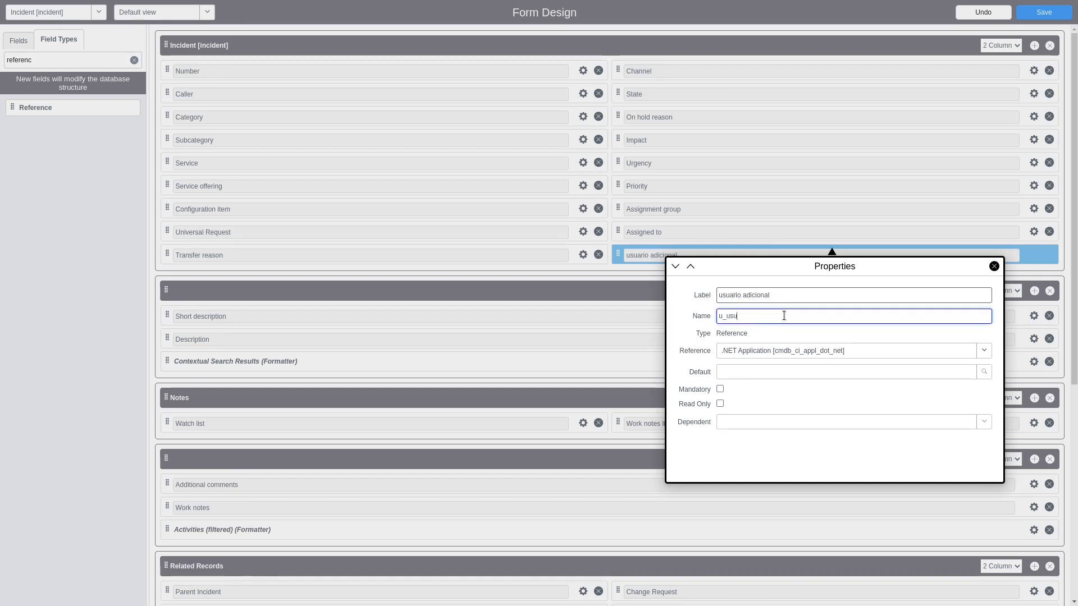
pyautogui.write('ario_adicional')
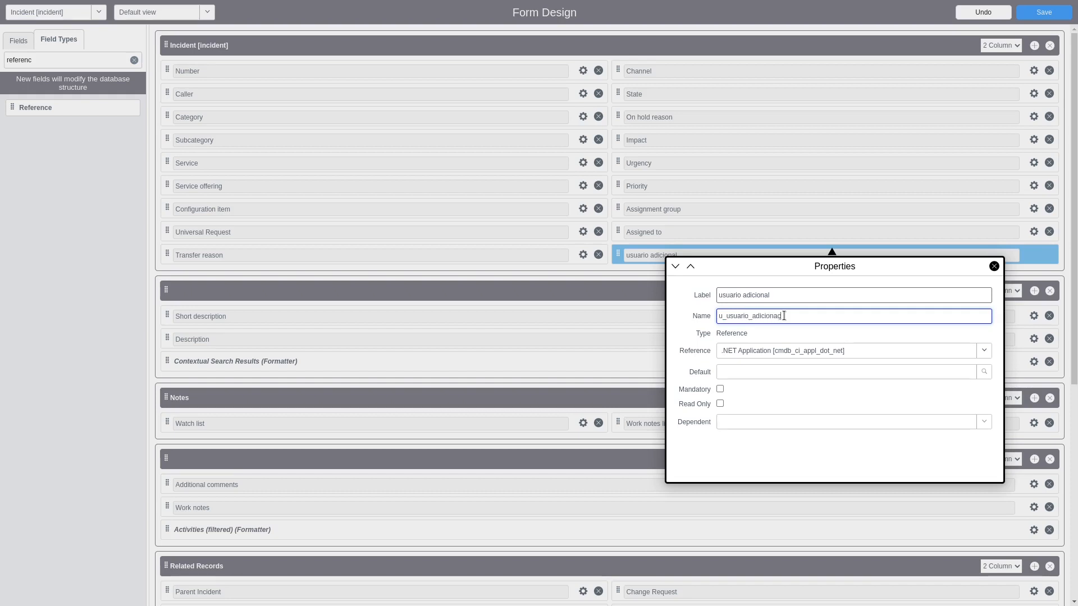
pyautogui.press('BackSpace')
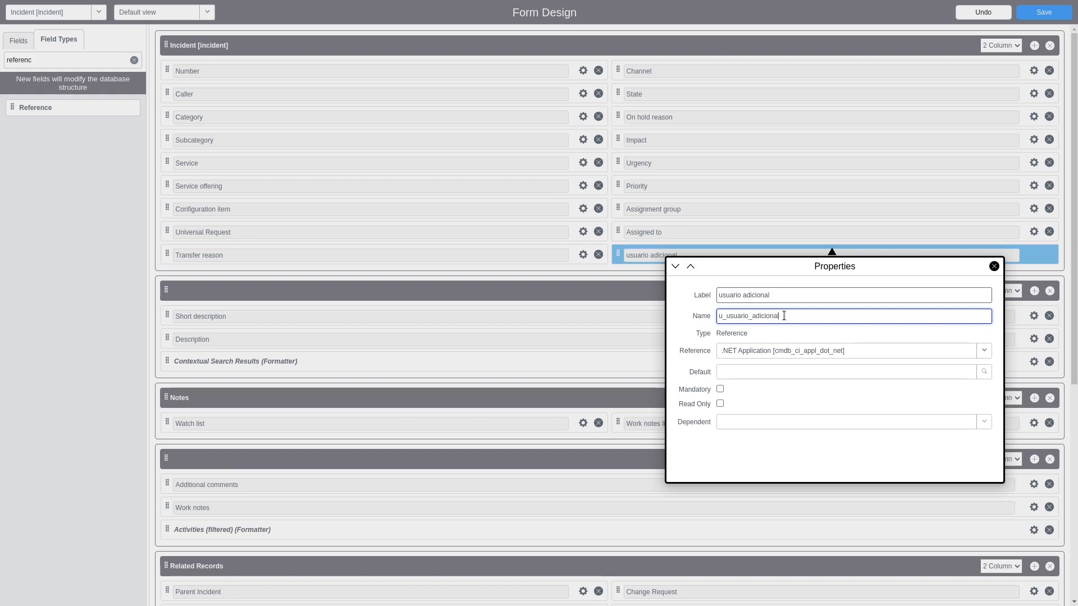
# Step: Point the usuario adicional field to the User [sys_user] table and save the form design
pyautogui.click(772, 351)
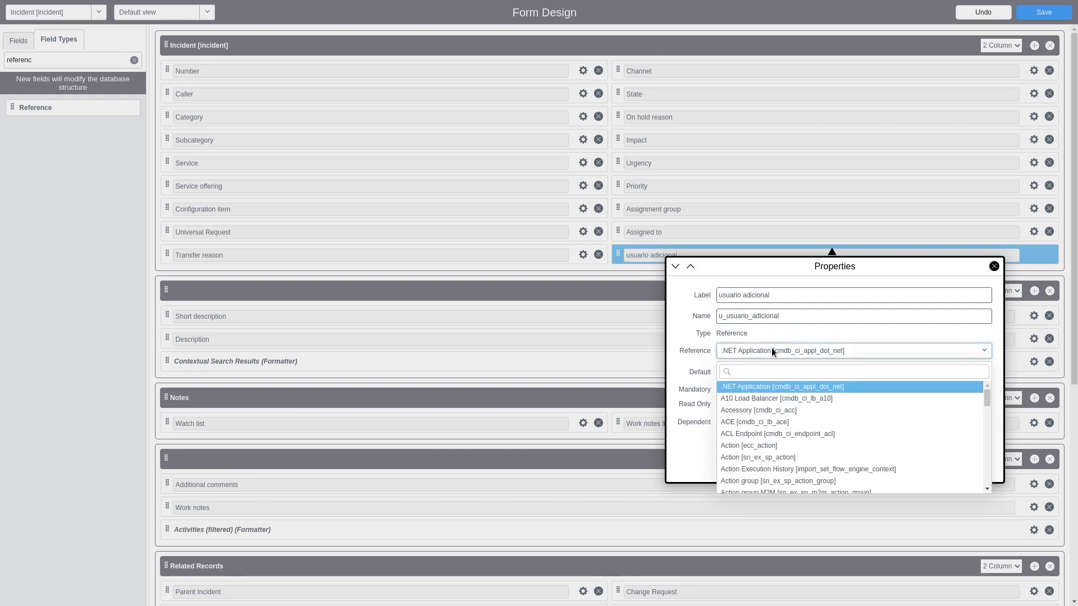
pyautogui.write('sys_user')
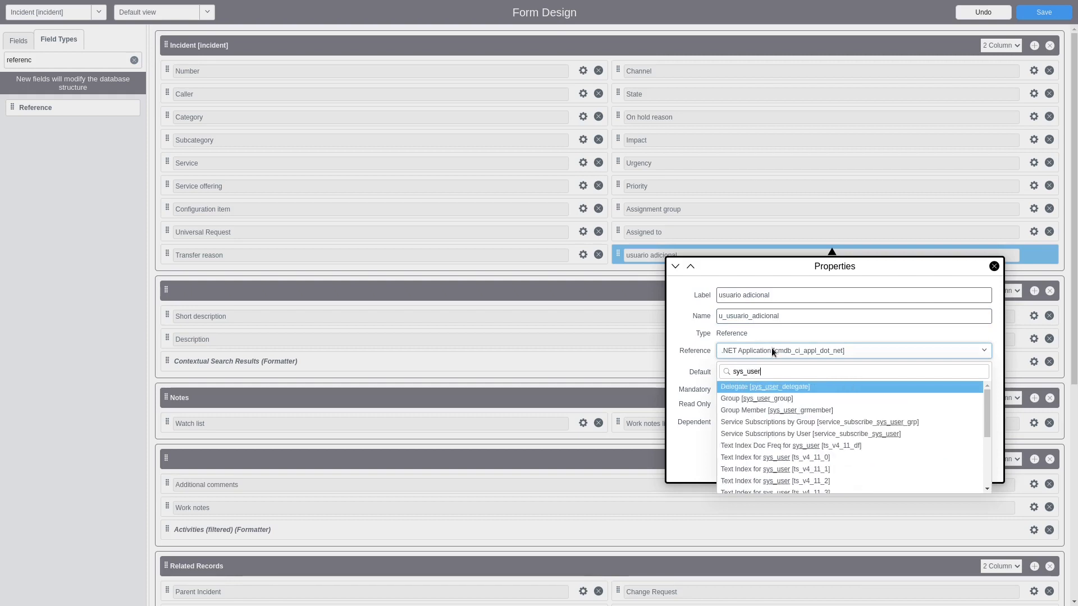
pyautogui.scroll(-3, 742, 460)
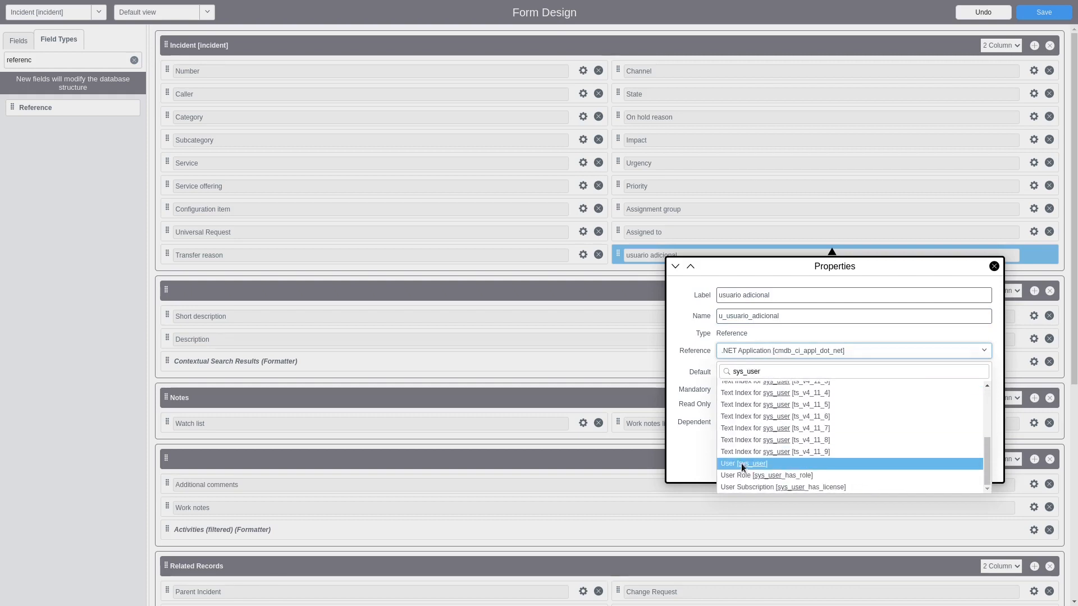
pyautogui.click(741, 464)
pyautogui.click(994, 266)
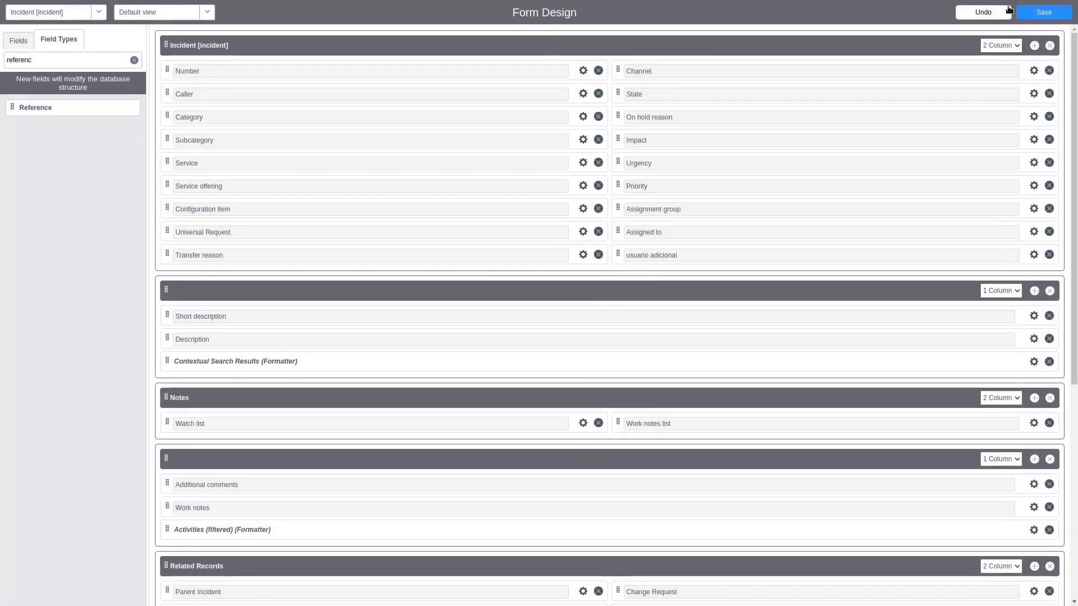
pyautogui.click(1044, 13)
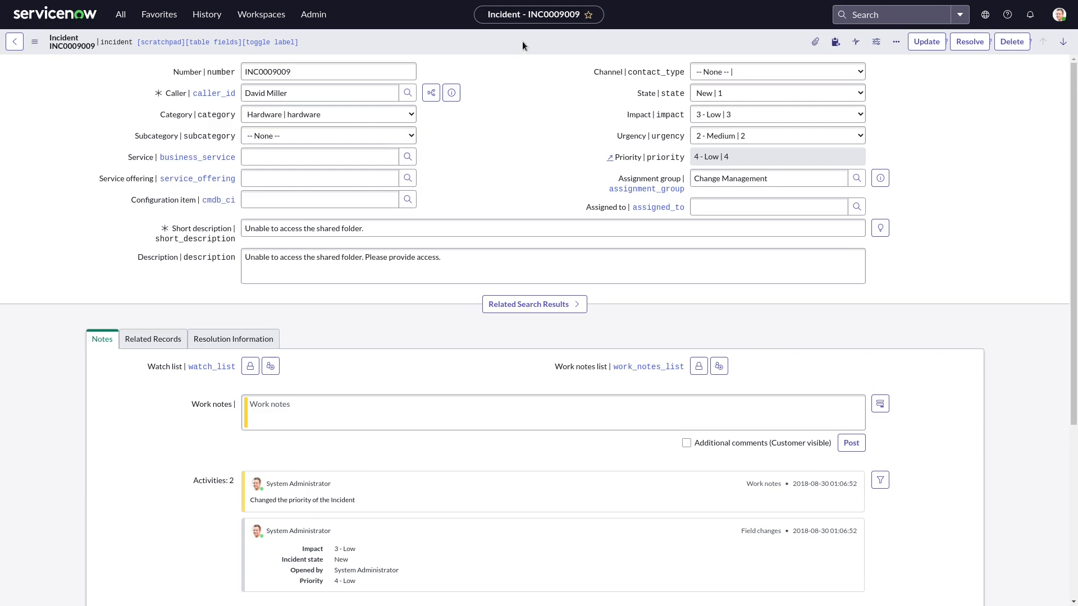
# Step: Reload the incident form without saving its changes and check the user lookup of the usuario adicional field
pyautogui.rightClick(522, 41)
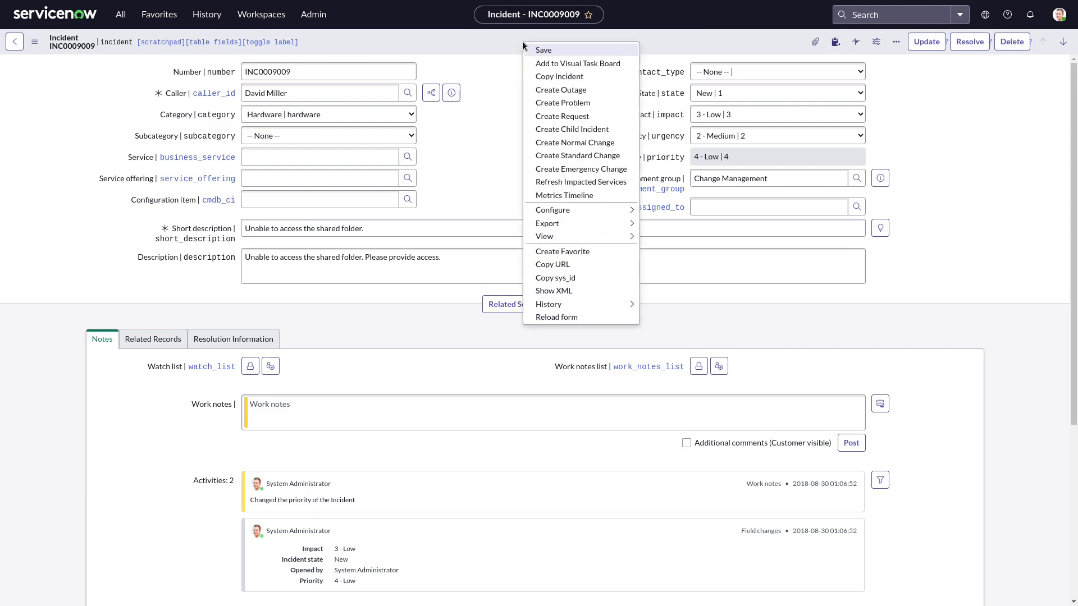
pyautogui.click(574, 317)
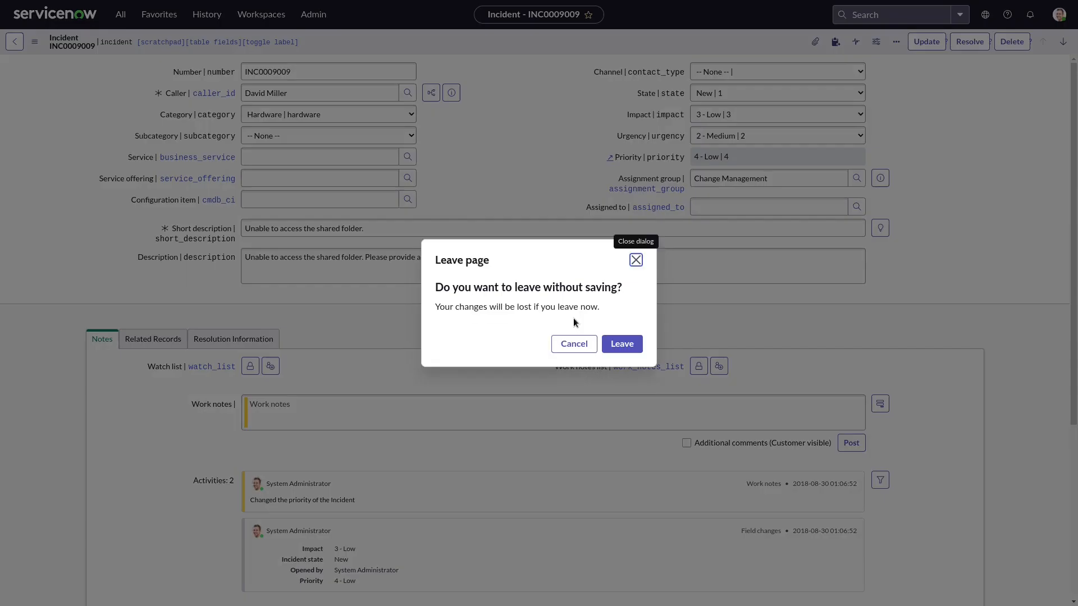
pyautogui.click(611, 340)
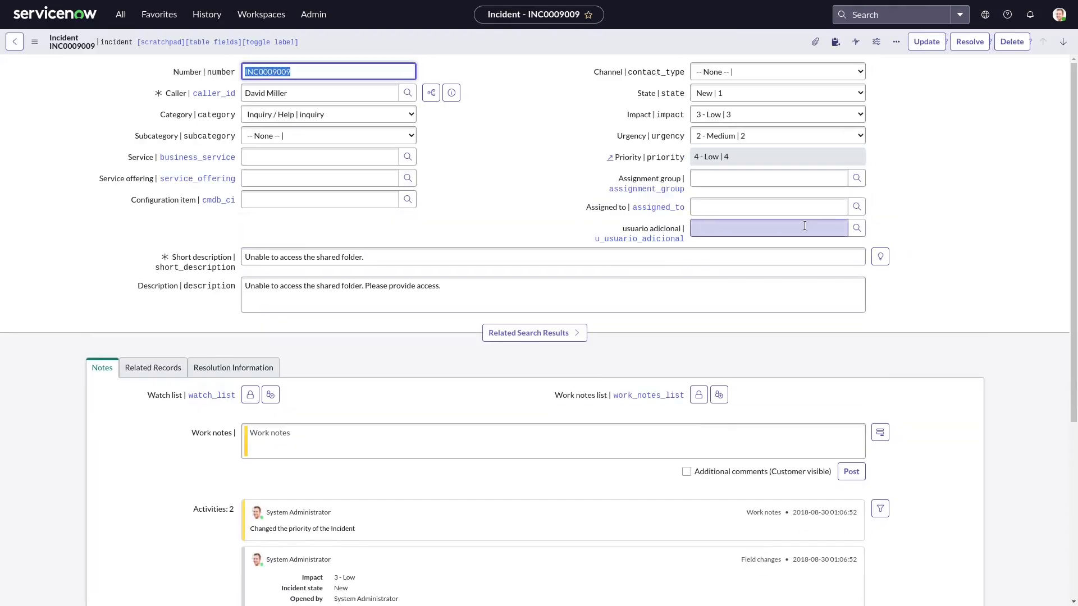
pyautogui.click(856, 228)
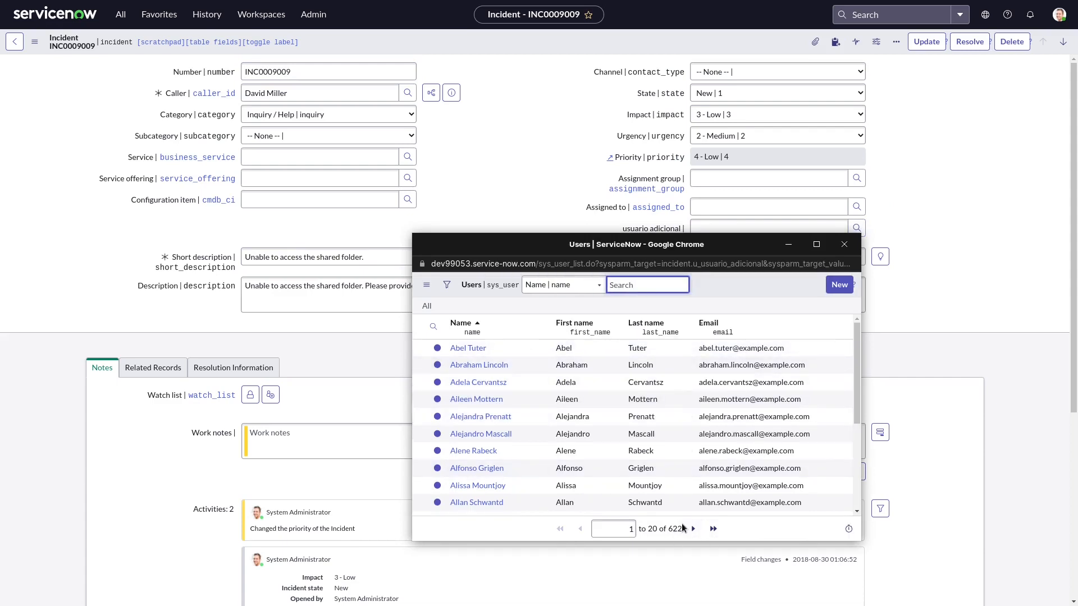
pyautogui.click(844, 244)
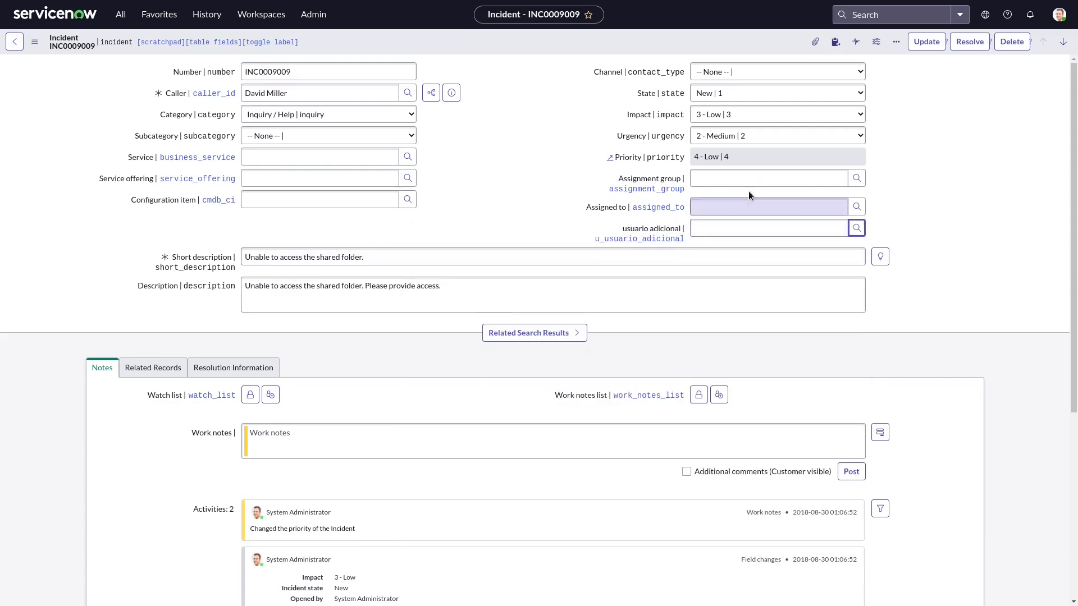
# Step: Set the incident's assignment group to Change Management and check the user lookup of the usuario adicional field
pyautogui.click(754, 177)
pyautogui.write('change')
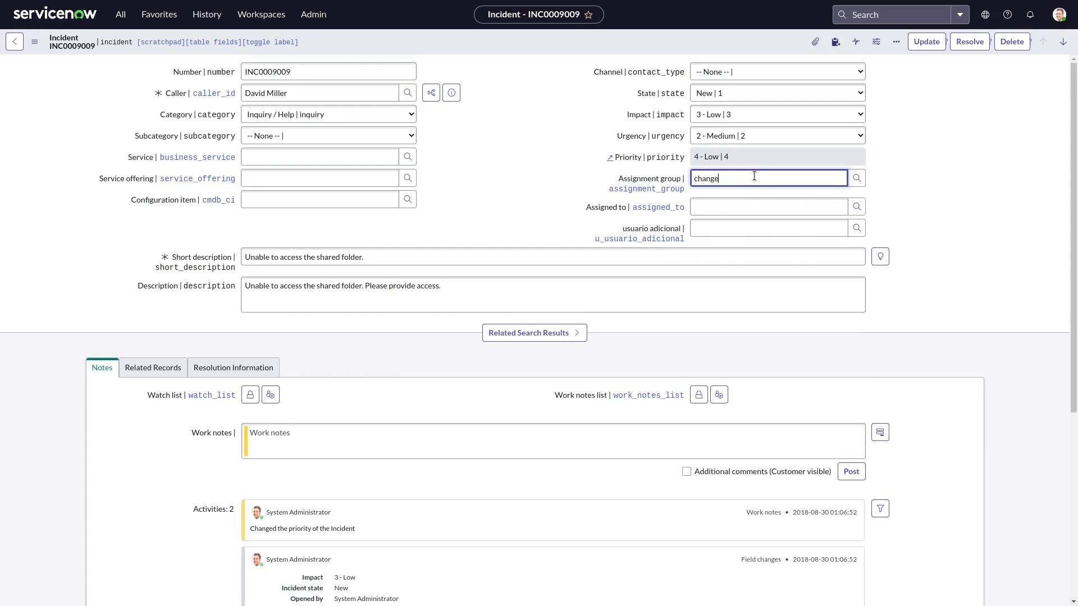
pyautogui.click(746, 194)
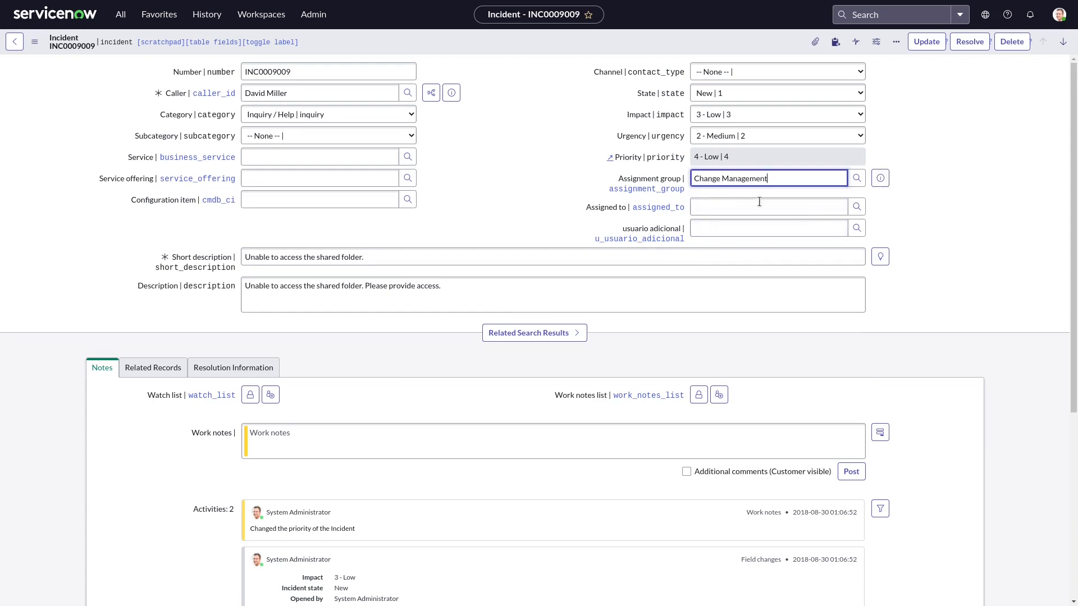
pyautogui.click(857, 228)
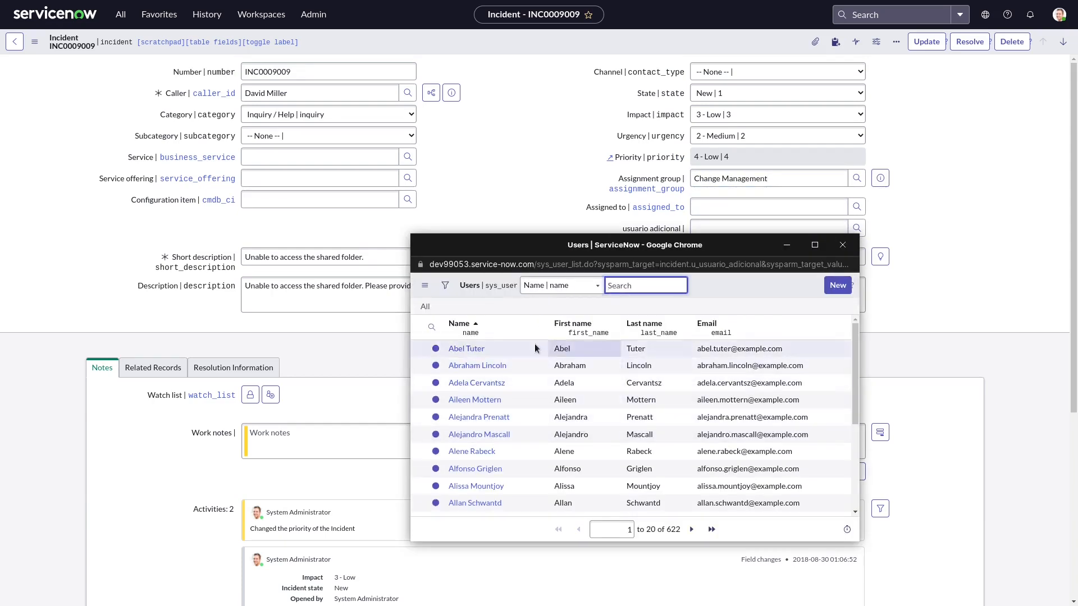
pyautogui.click(843, 247)
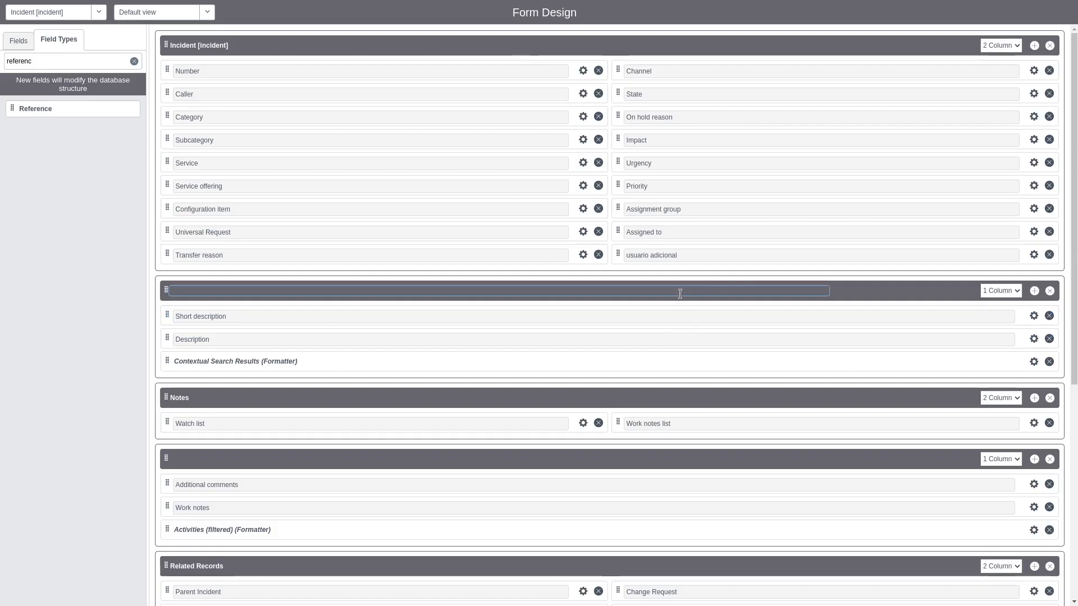
# Step: In Form Design, make the usuario adicional field dependent on Assignment group and save the form design
pyautogui.click(1033, 255)
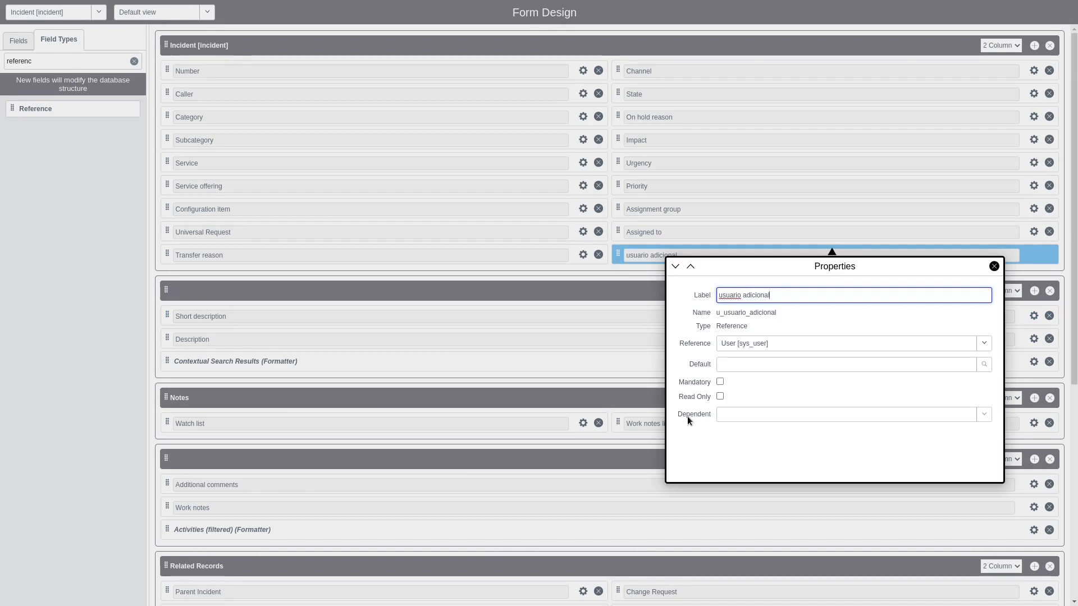
pyautogui.click(786, 416)
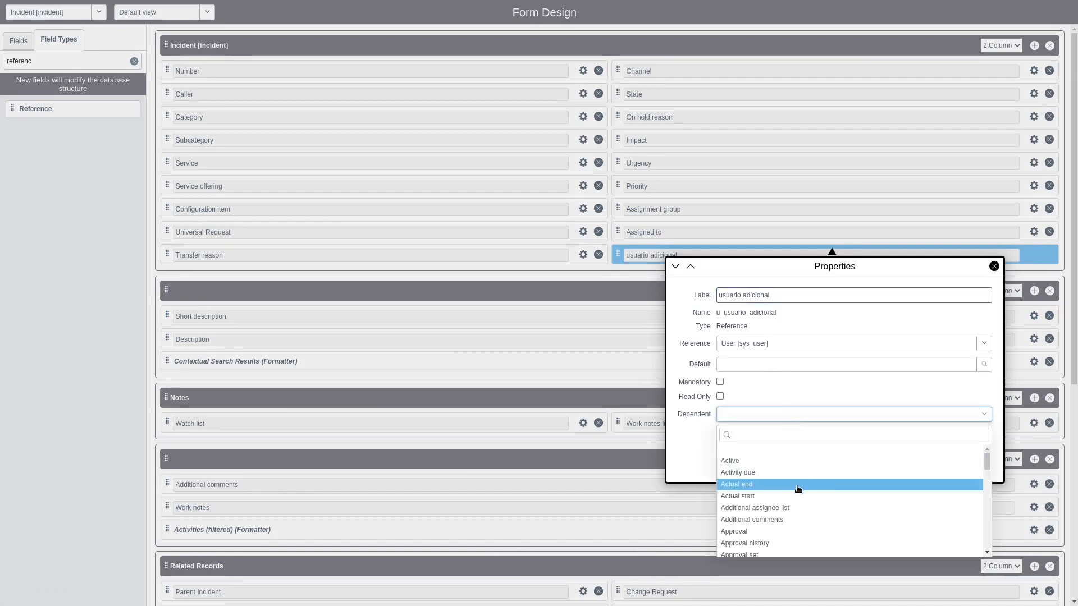
pyautogui.scroll(-1, 797, 489)
pyautogui.scroll(-2, 797, 489)
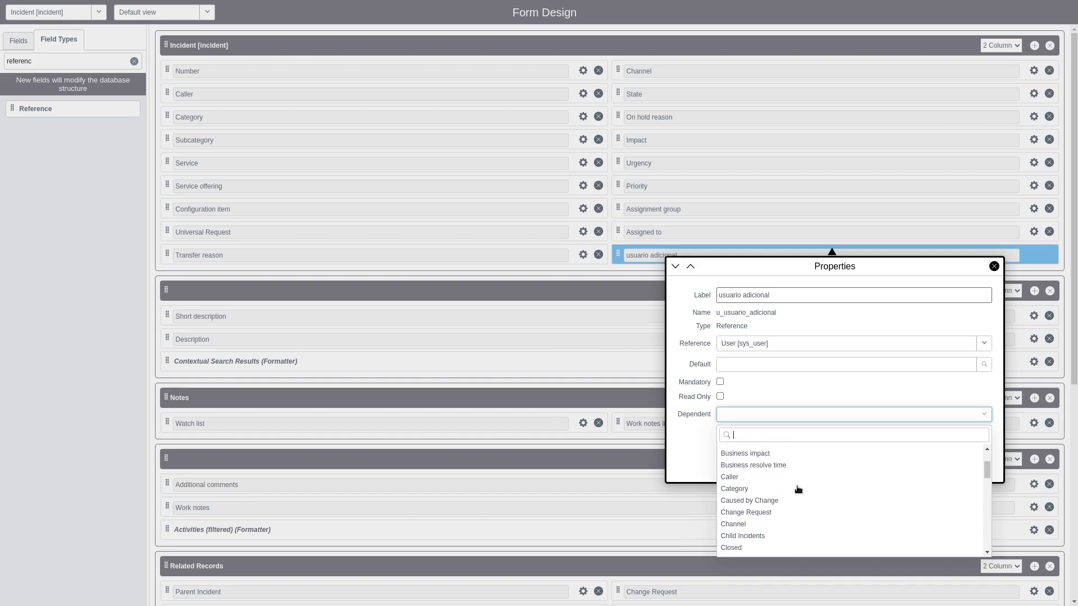
pyautogui.scroll(3, 797, 489)
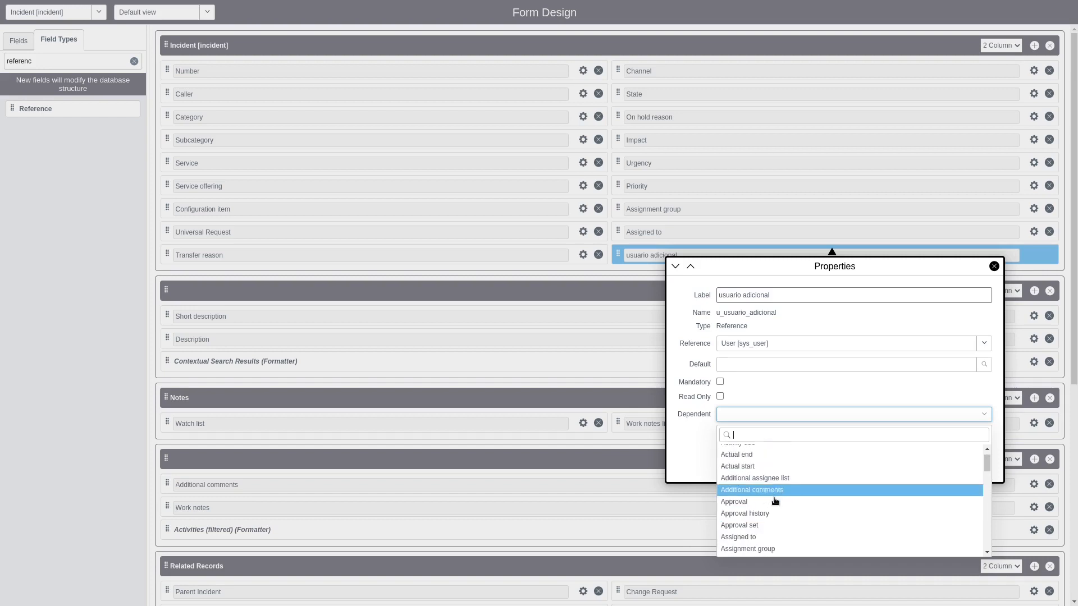
pyautogui.scroll(-1, 764, 517)
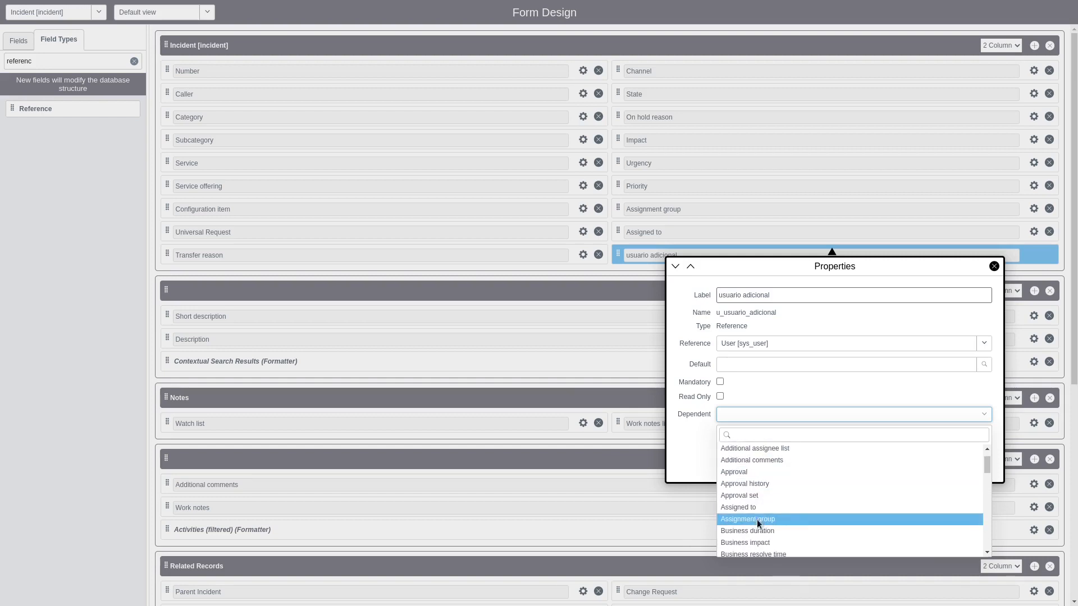
pyautogui.click(758, 519)
pyautogui.click(994, 266)
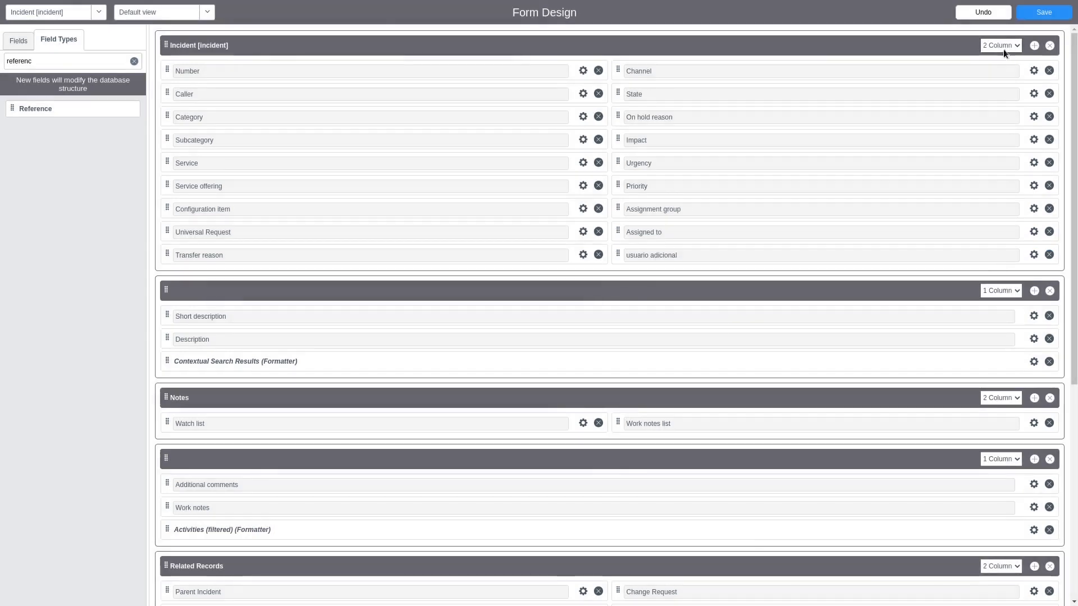
pyautogui.click(1036, 12)
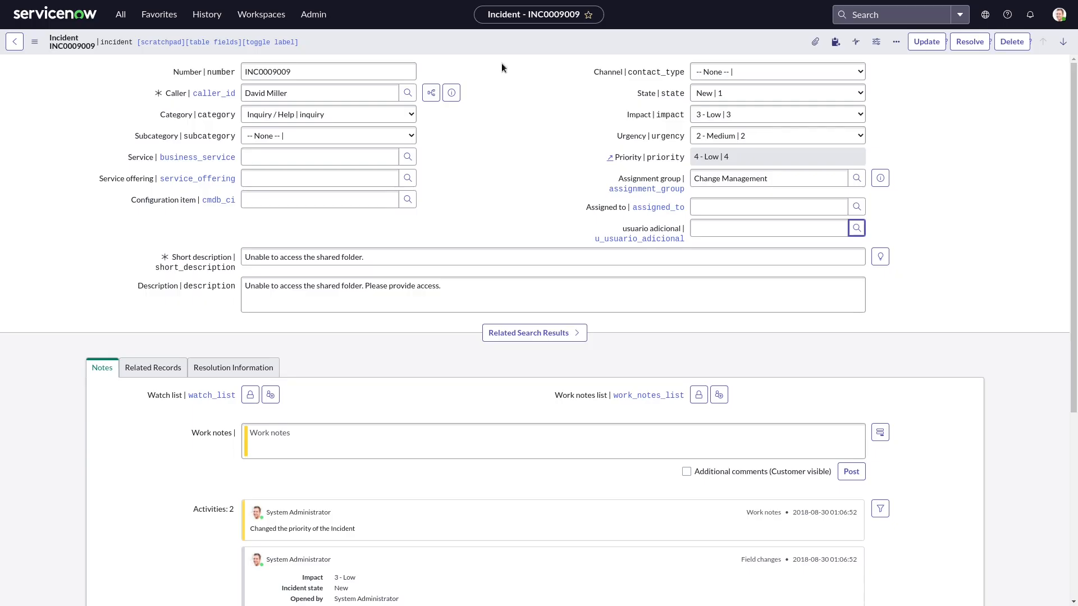
# Step: Reload the incident form without saving its changes and check the usuario adicional user lookup with no assignment group set
pyautogui.rightClick(505, 44)
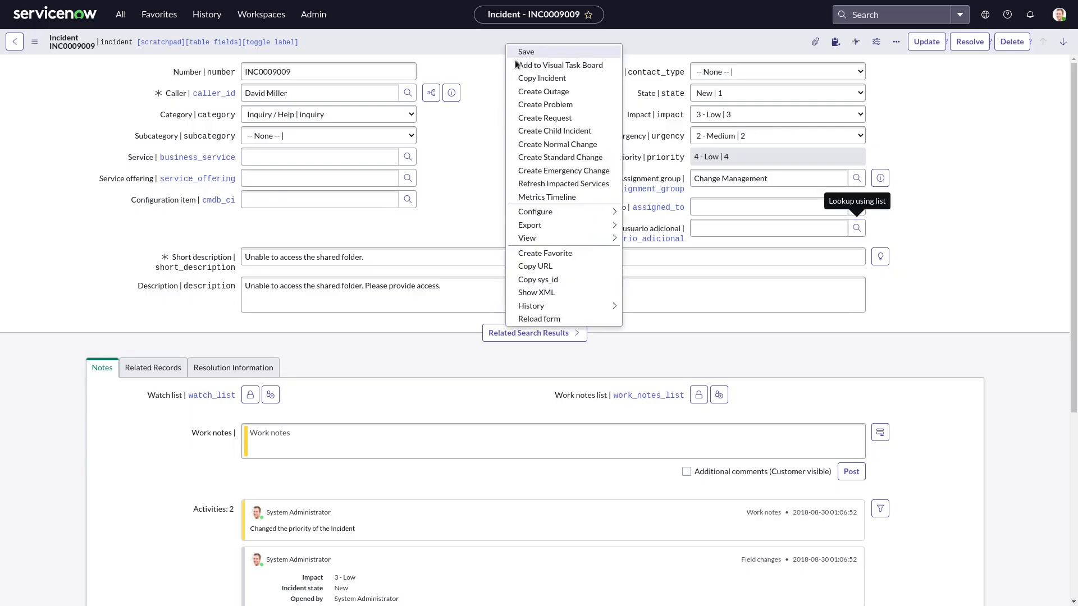
pyautogui.click(562, 319)
pyautogui.click(625, 340)
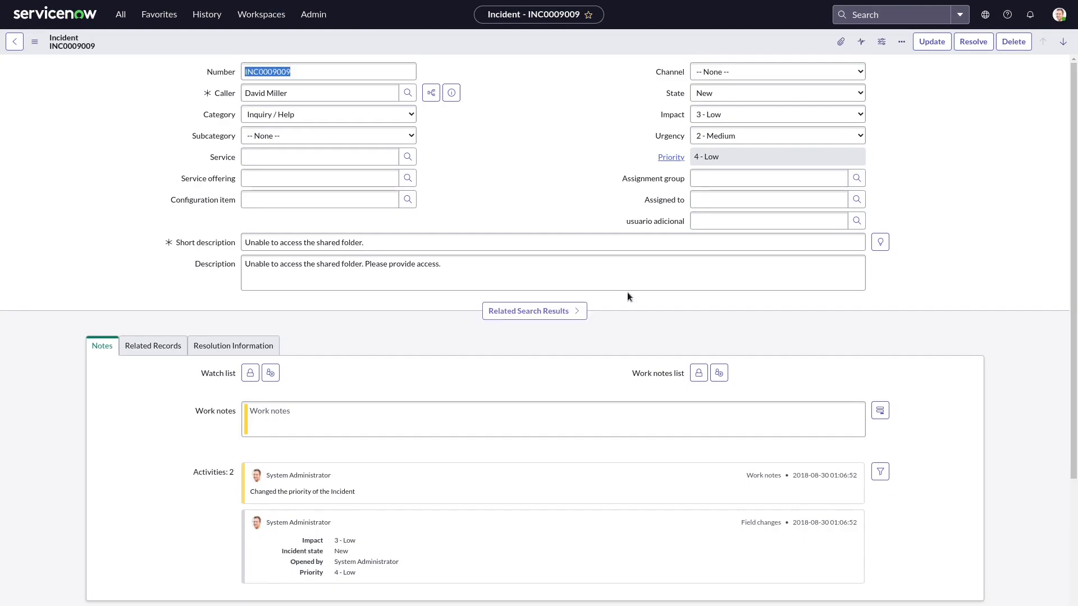
pyautogui.click(856, 229)
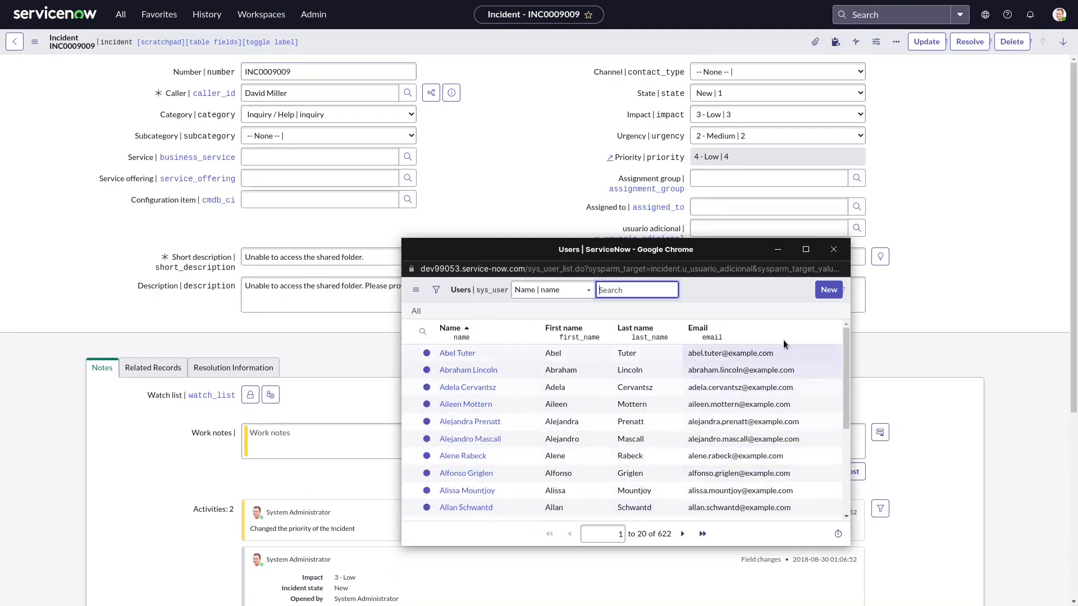
pyautogui.click(830, 249)
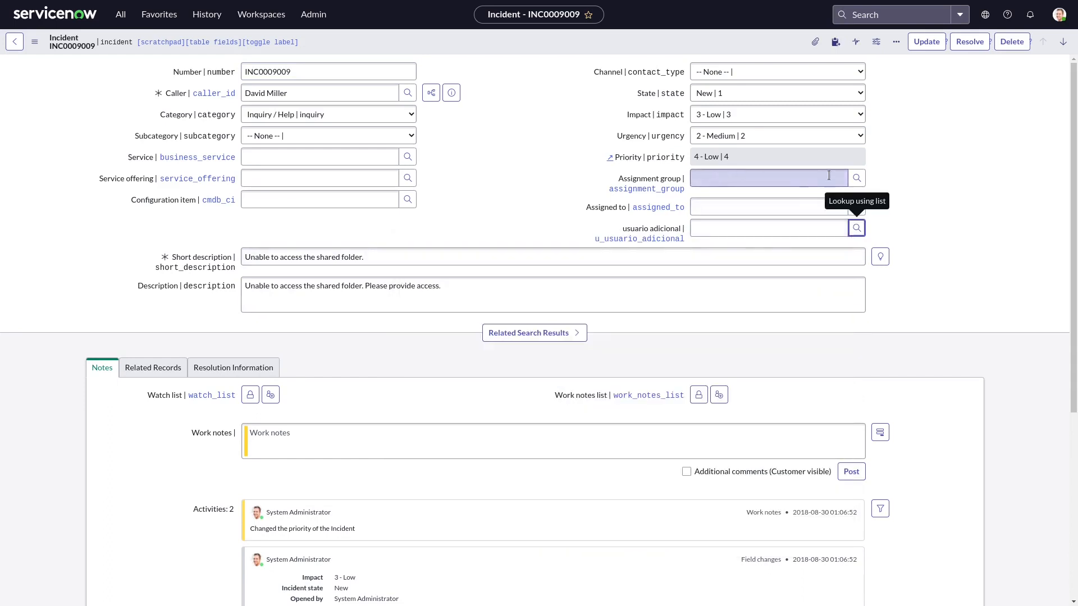
# Step: Set the assignment group to ATF_TestGroup_Network and check which users the usuario adicional lookup offers
pyautogui.click(856, 178)
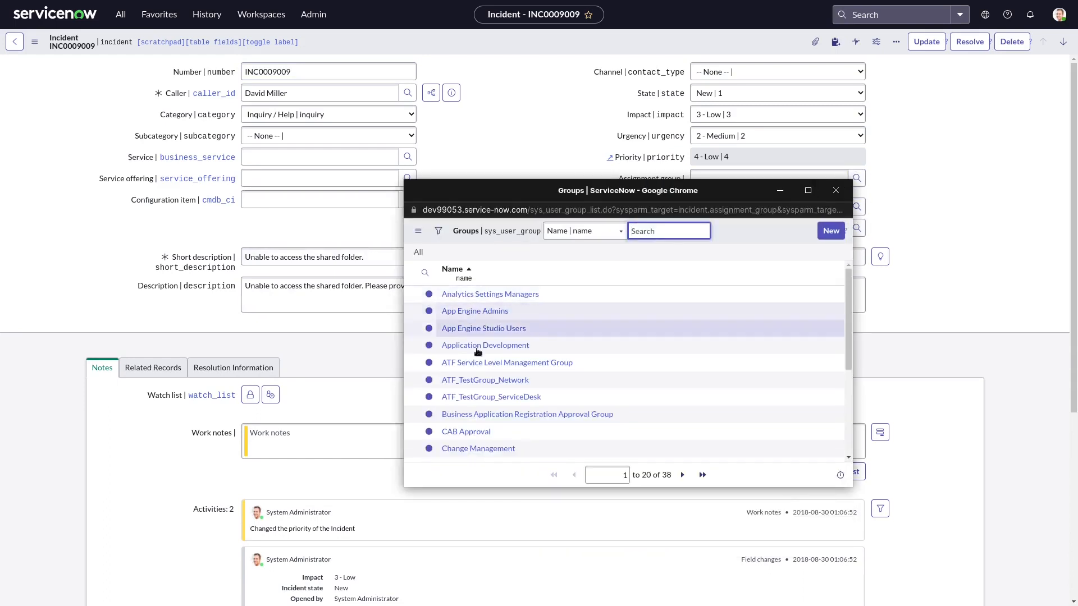
pyautogui.click(492, 380)
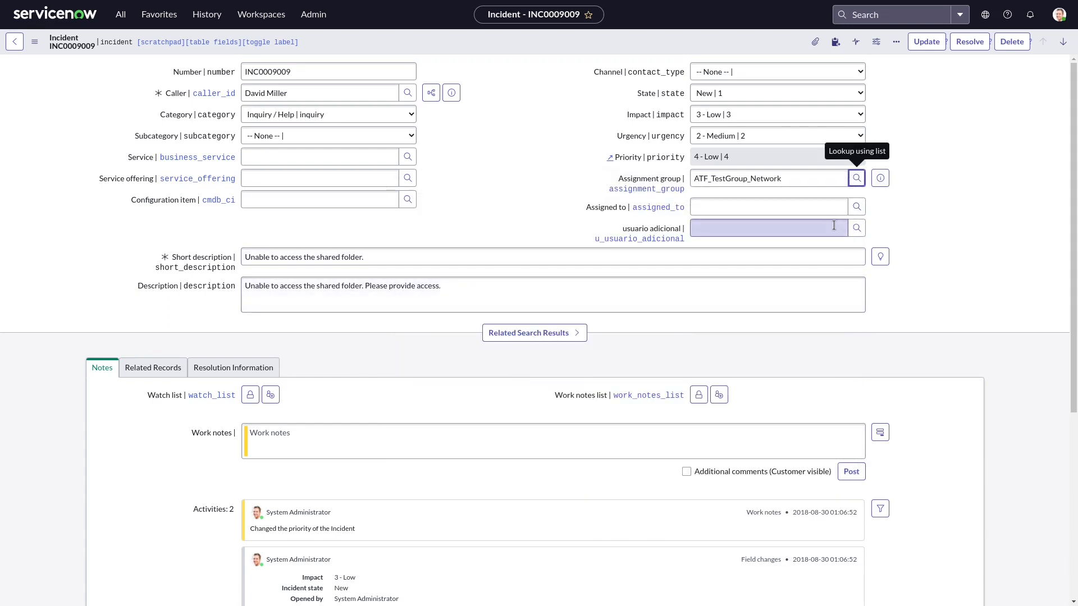
pyautogui.click(856, 228)
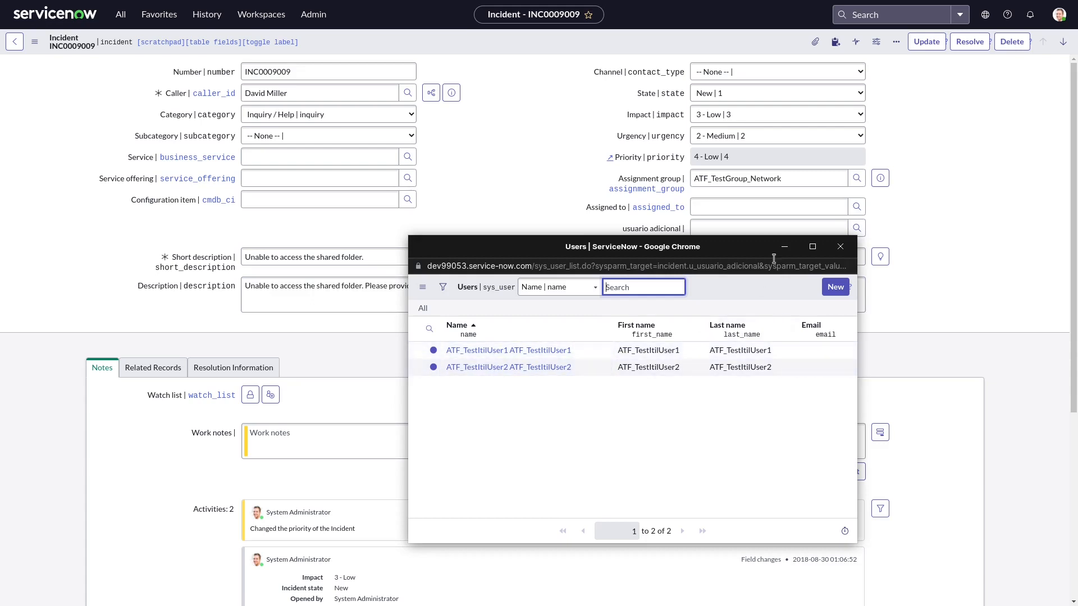
pyautogui.click(840, 247)
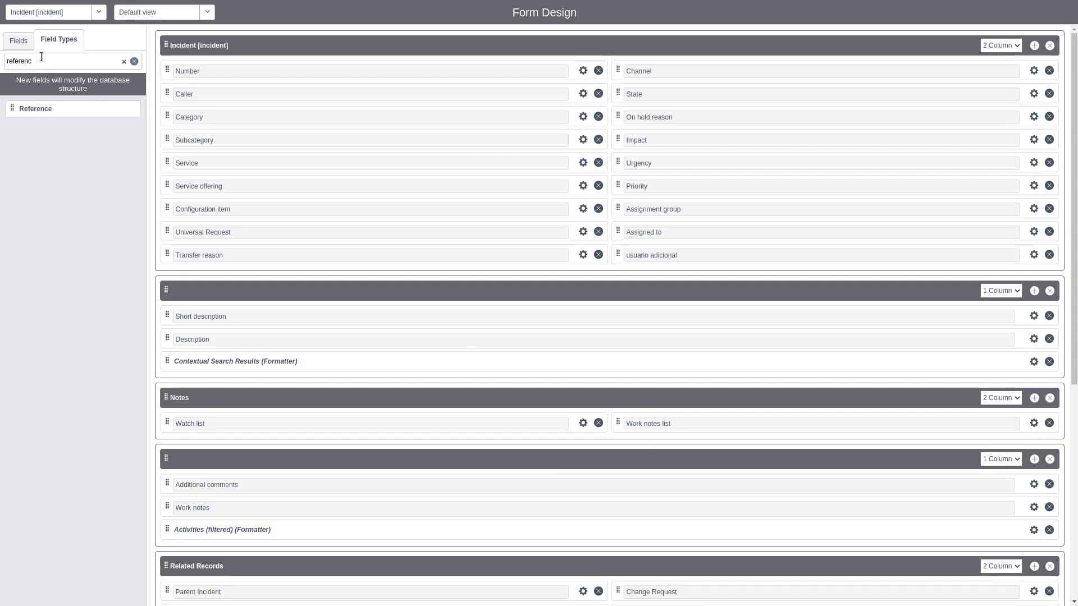
# Step: In Form Design, find the Choice field type and add a new Choice field below Transfer reason
pyautogui.click(134, 61)
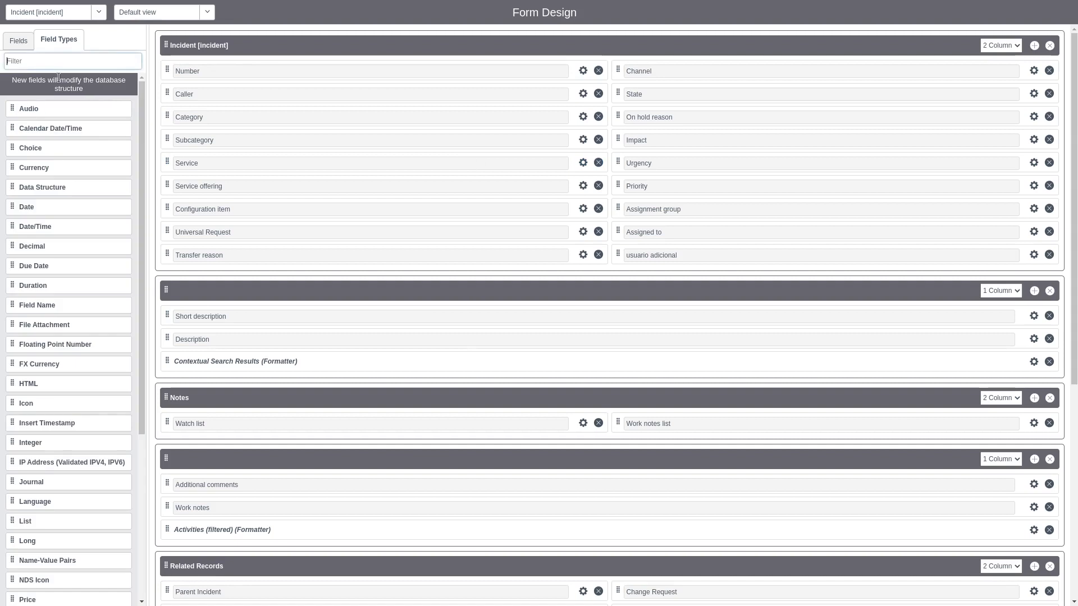
pyautogui.write('choice')
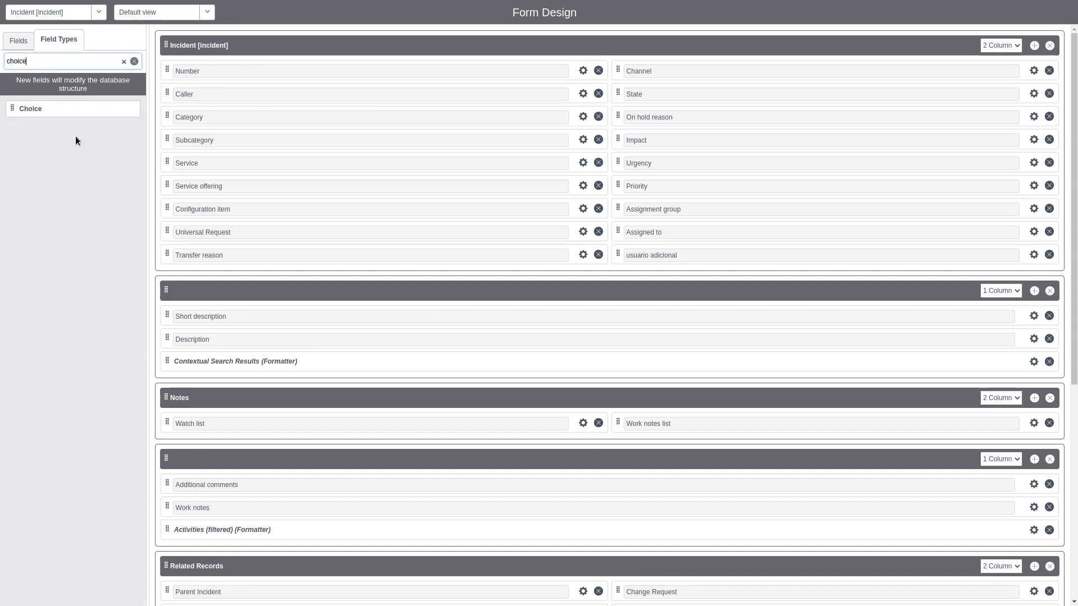
pyautogui.moveTo(68, 108); pyautogui.dragTo(265, 279)
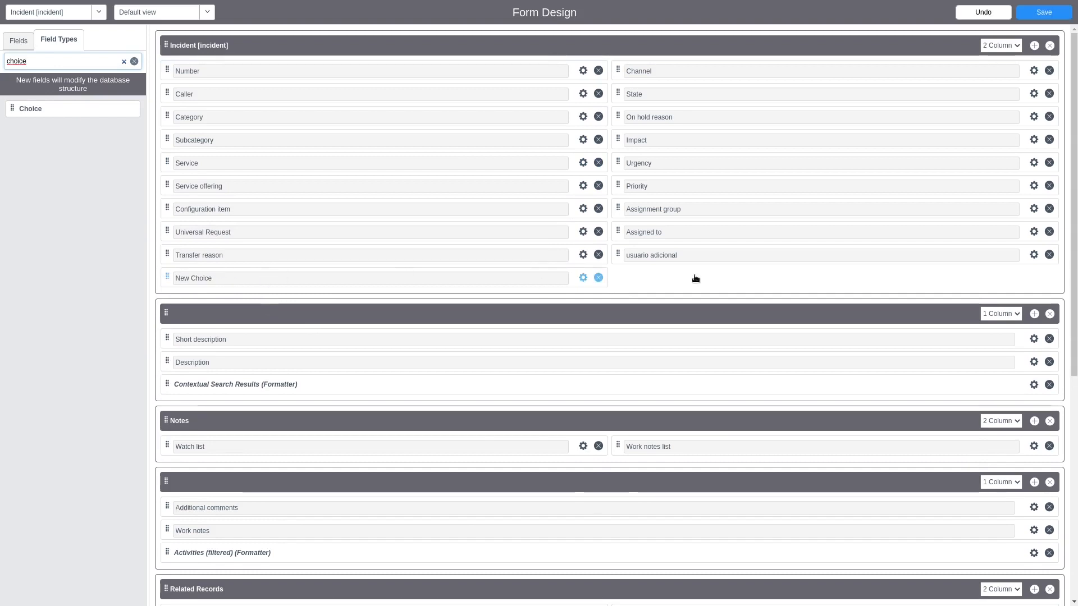
# Step: Label the new choice field "Responsabilidade do incidente" and name it u_responsabilidade_do_incidente
pyautogui.click(582, 277)
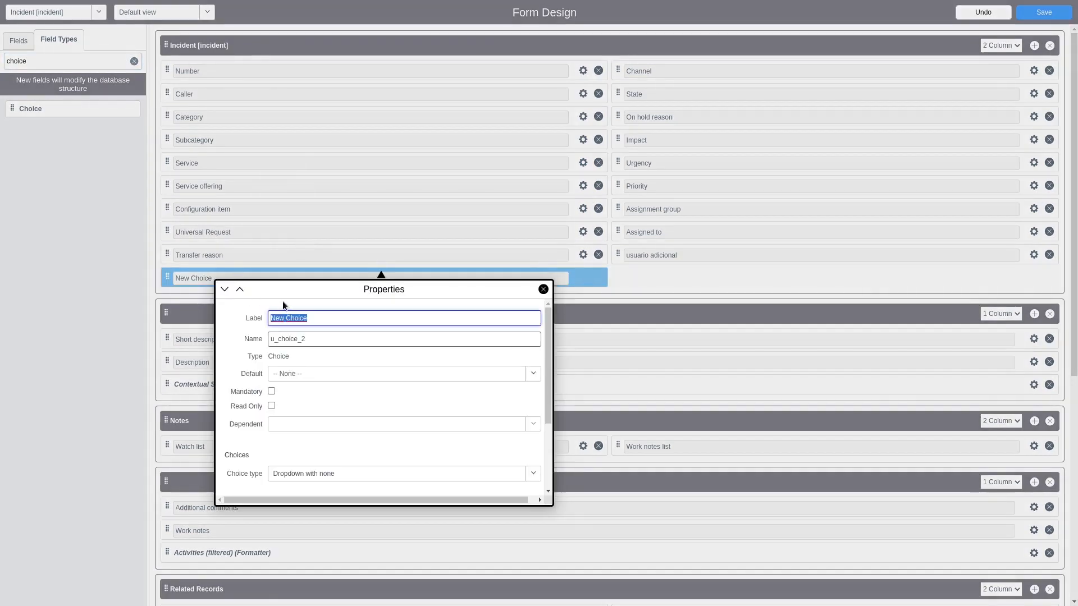
pyautogui.write('Responsabilidade do incidente')
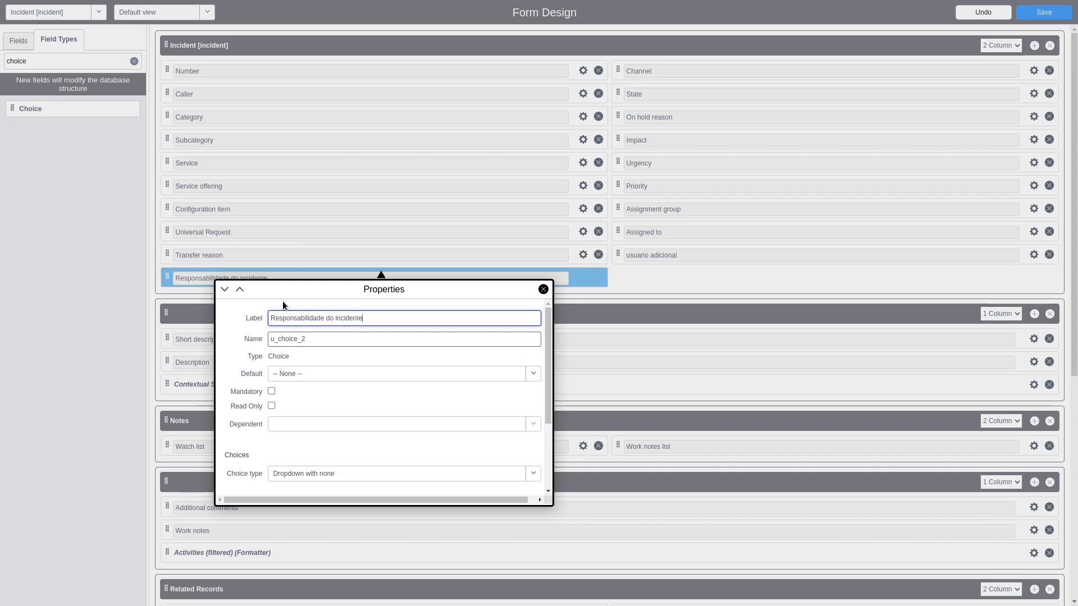
pyautogui.doubleClick(322, 340)
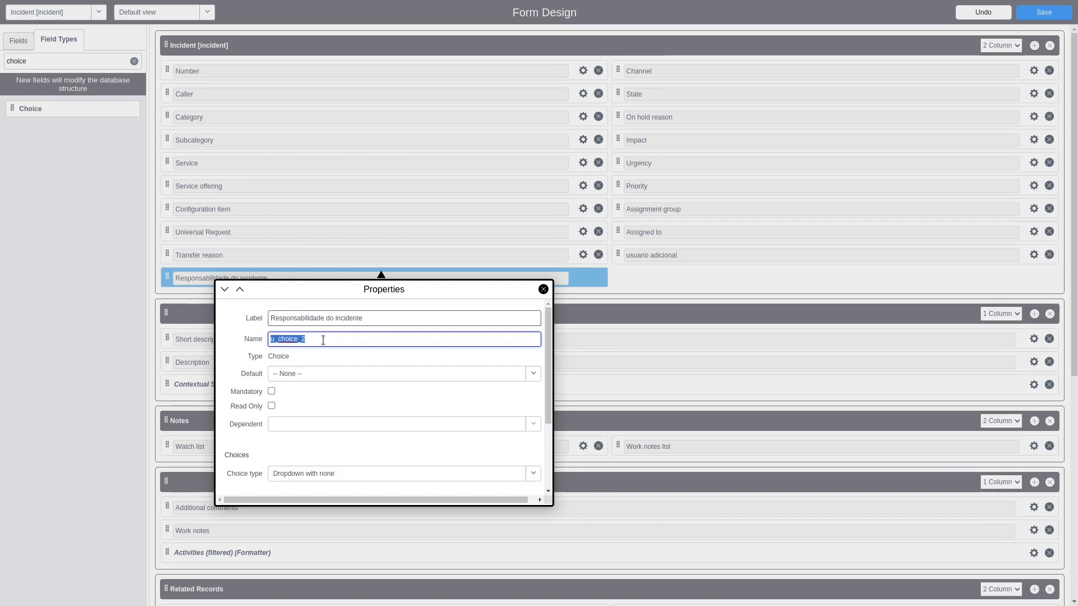
pyautogui.write('u_responsabilidade do incidente')
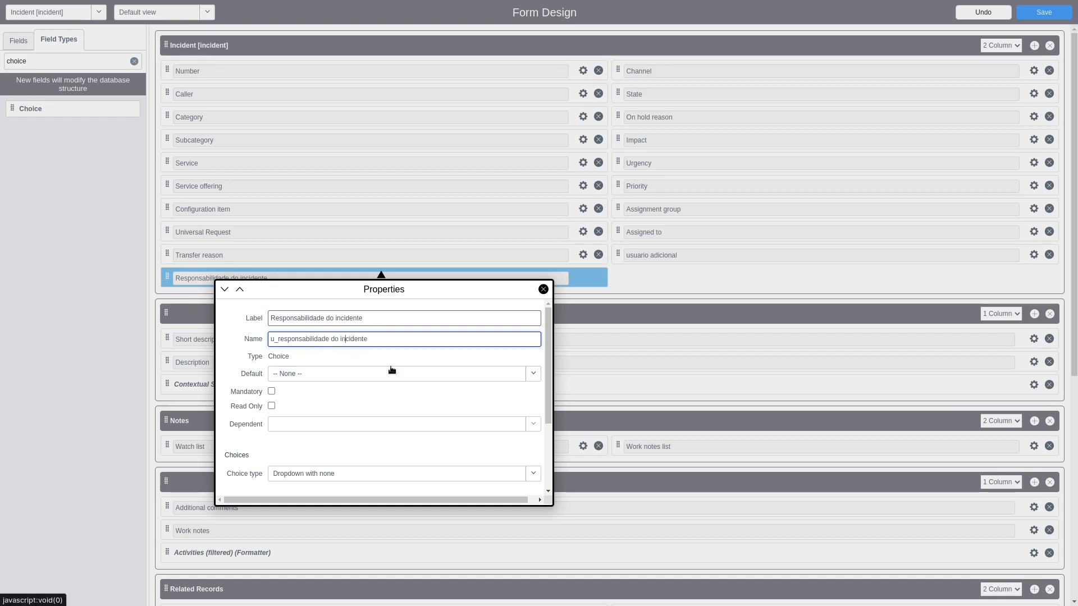
pyautogui.press('Left')
pyautogui.press('Left')
pyautogui.press('BackSpace')
pyautogui.write('_')
pyautogui.press('BackSpace')
pyautogui.write('_')
# Step: Set the three choices of the Responsabilidade do incidente field to Pessoas, Processo and Arquitetura and close its properties
pyautogui.scroll(-3, 358, 393)
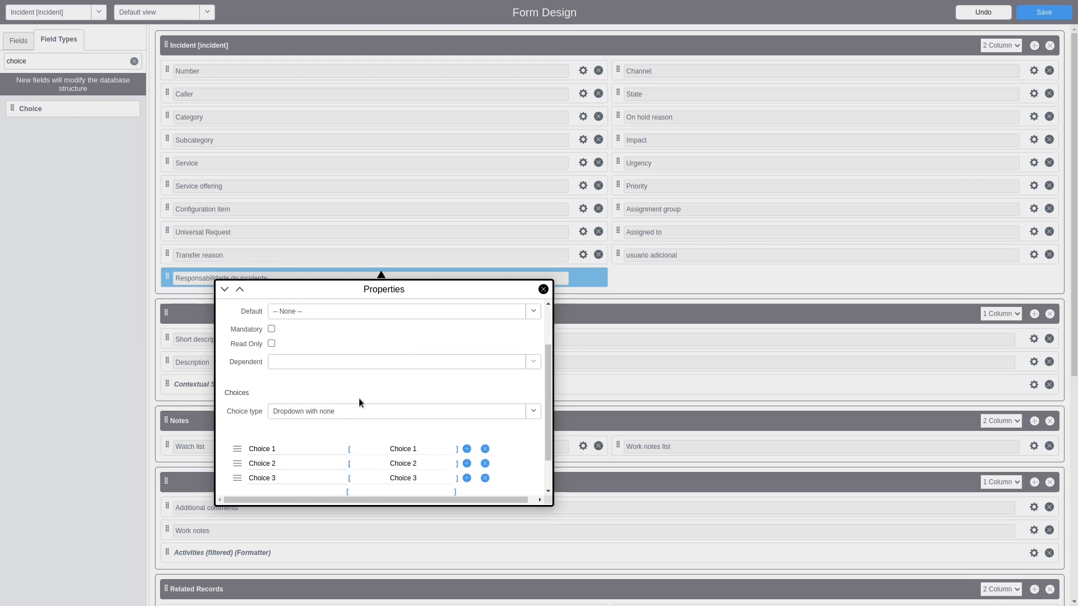
pyautogui.scroll(1, 353, 401)
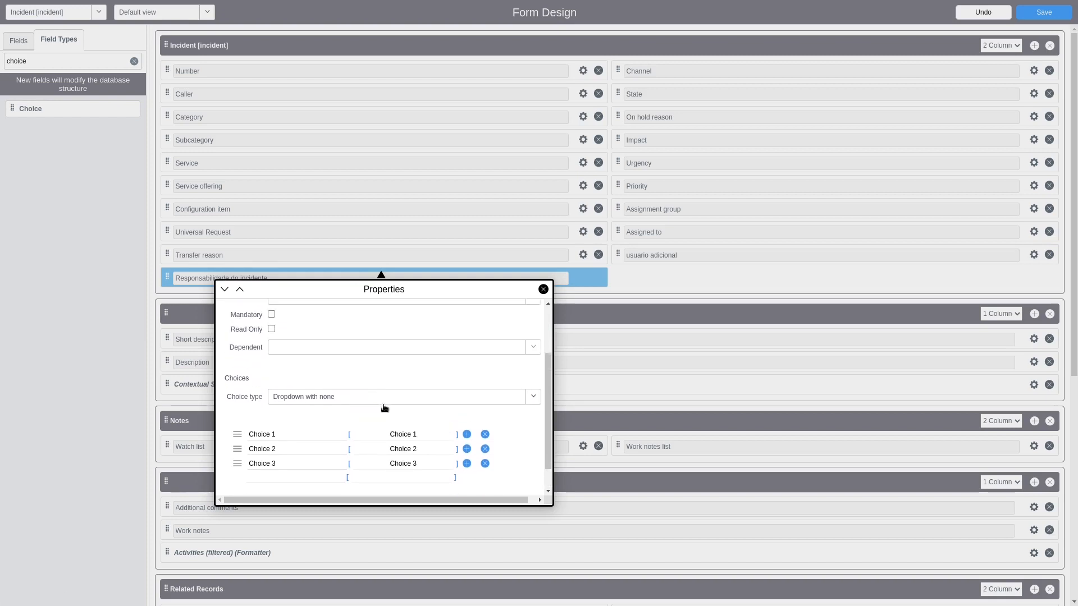
pyautogui.scroll(3, 393, 412)
pyautogui.scroll(-4, 395, 415)
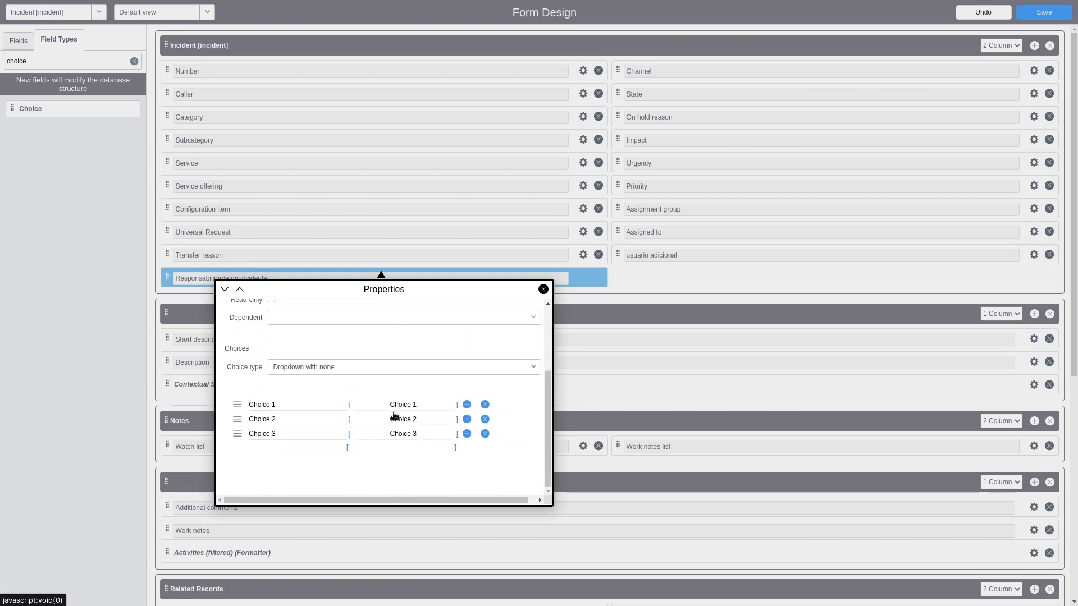
pyautogui.click(284, 404)
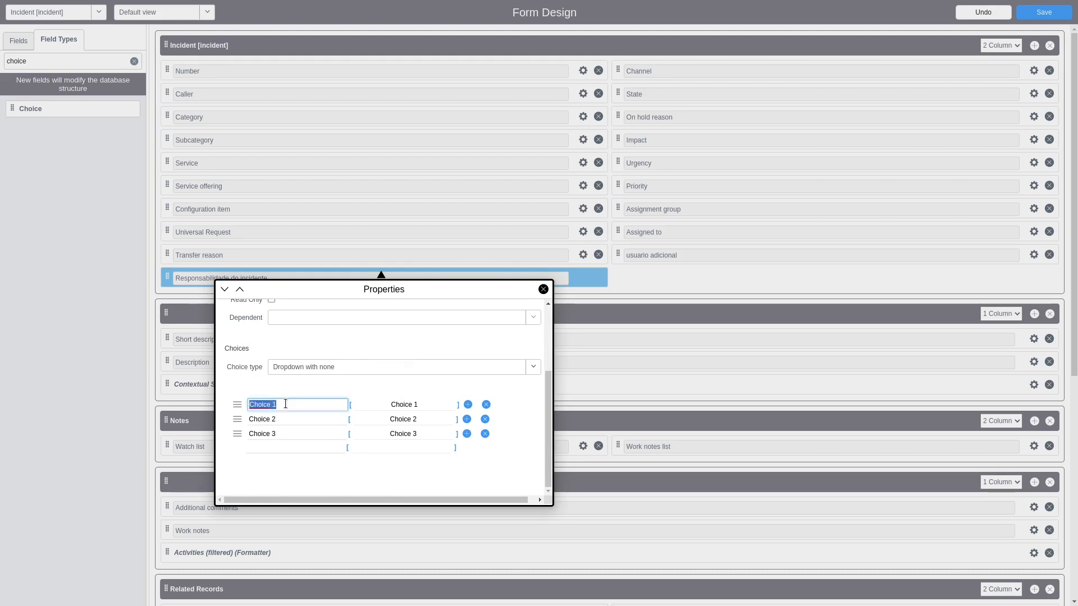
pyautogui.write('Pessoas')
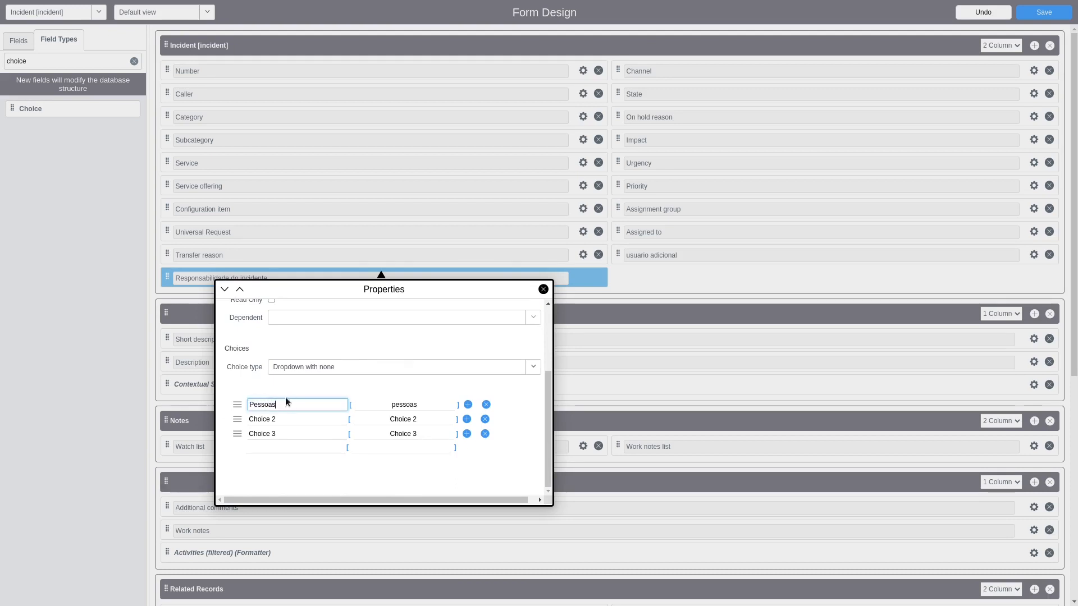
pyautogui.click(279, 416)
pyautogui.write('Processo')
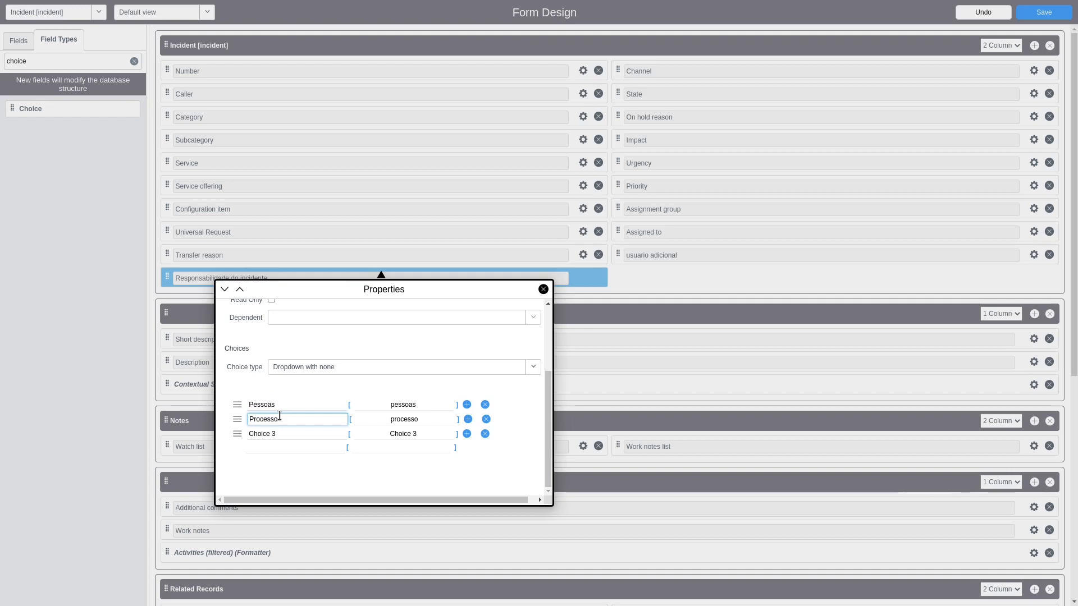
pyautogui.click(282, 433)
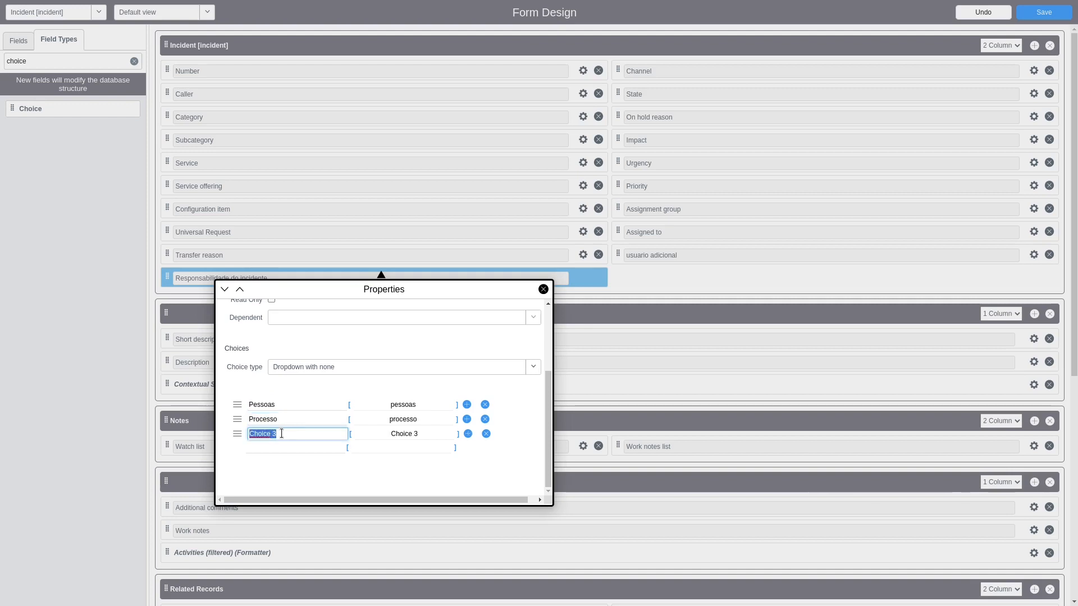
pyautogui.write('Arquitet')
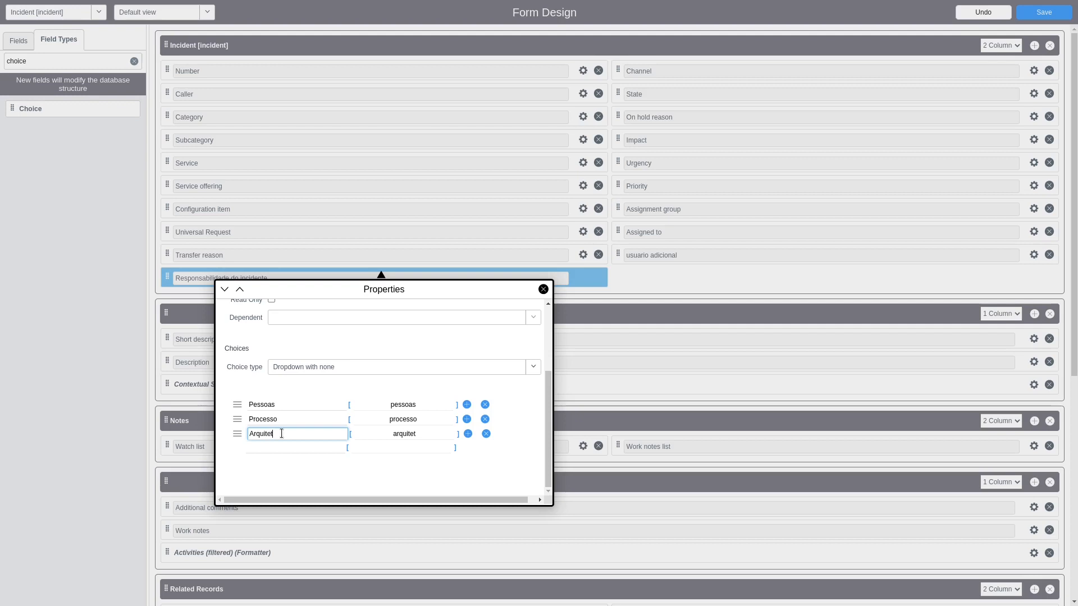
pyautogui.write('ura')
pyautogui.click(542, 289)
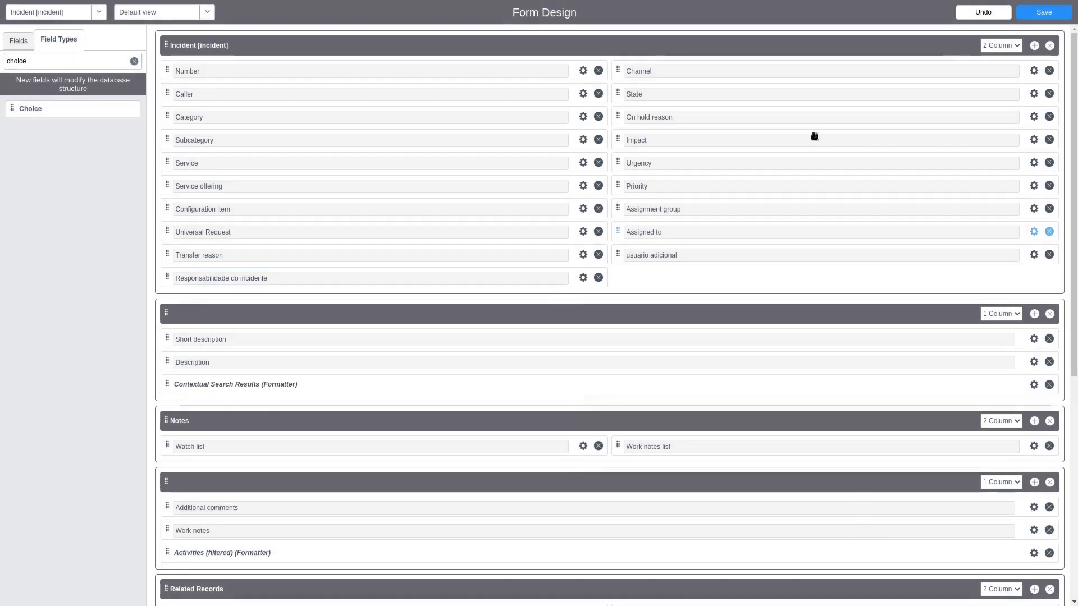
# Step: Save the form design and add another Choice field directly below Responsabilidade do incidente
pyautogui.click(1045, 13)
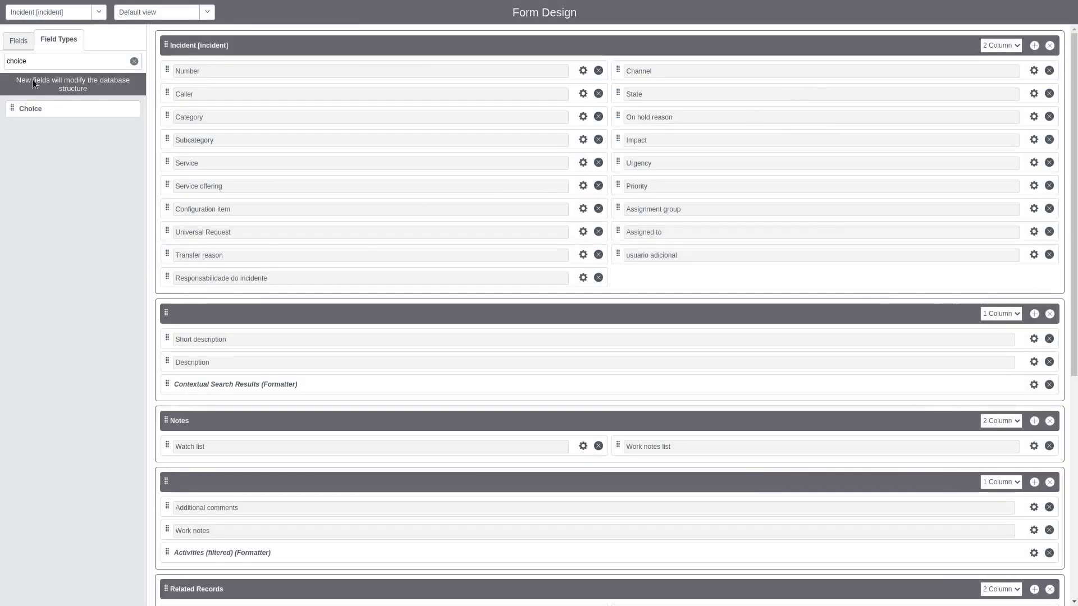
pyautogui.moveTo(33, 108); pyautogui.dragTo(204, 305)
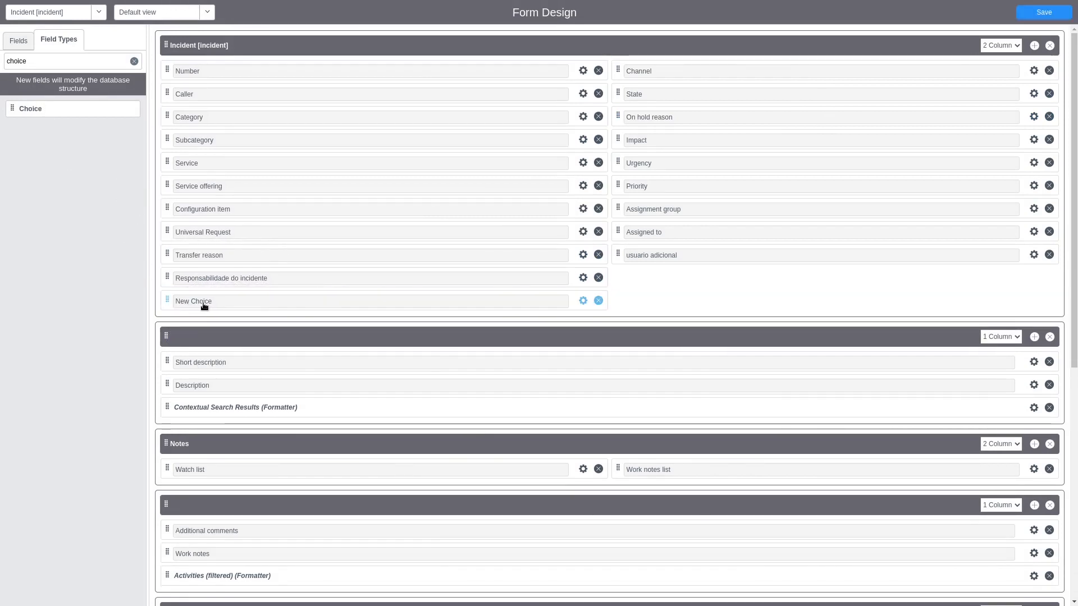
# Step: Label the new choice field "Tipo de responsabilidade" and name it u_tipo_de_responsabilidade
pyautogui.click(582, 301)
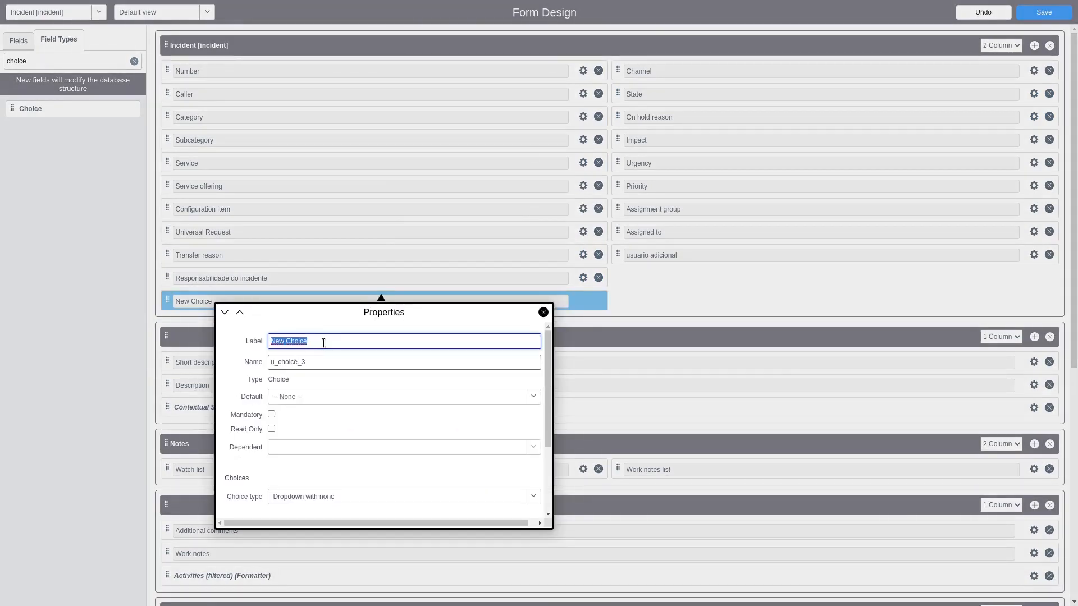
pyautogui.write('Tipo de re')
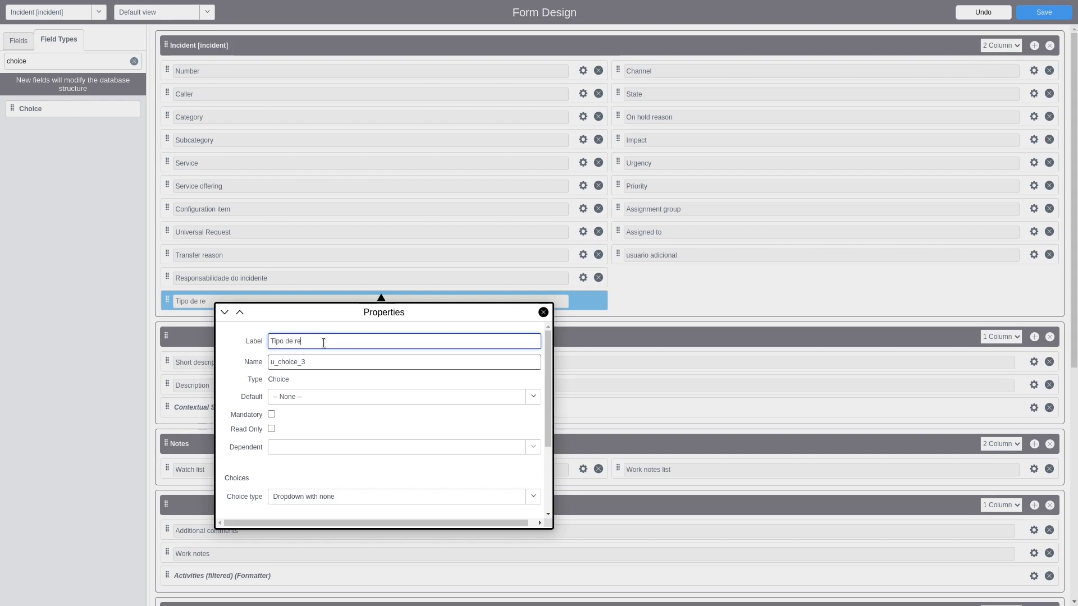
pyautogui.write('sponsabilidade')
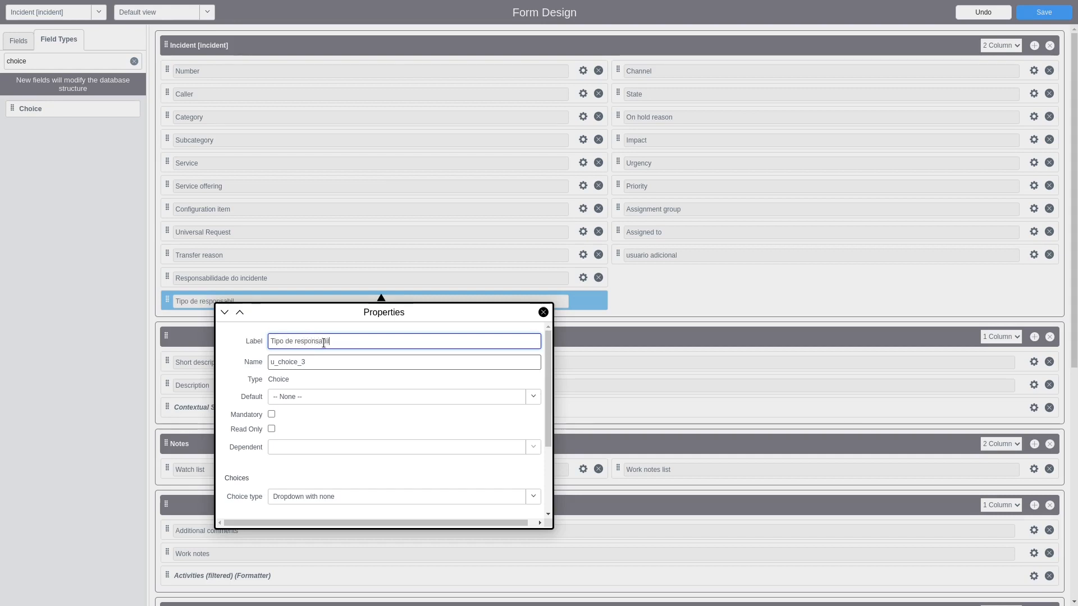
pyautogui.doubleClick(307, 368)
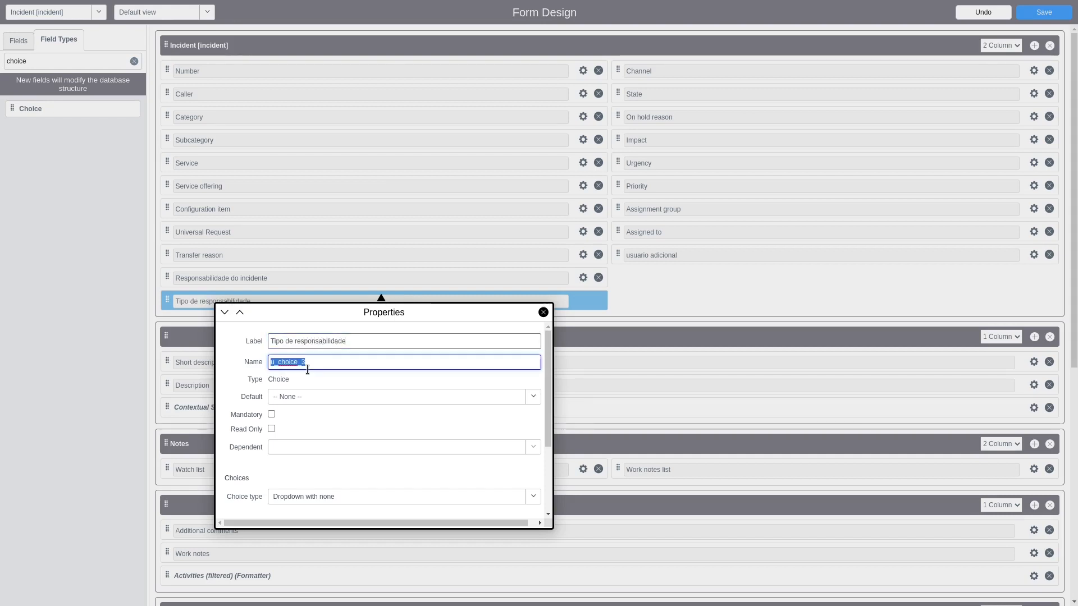
pyautogui.write('u_tipo_d')
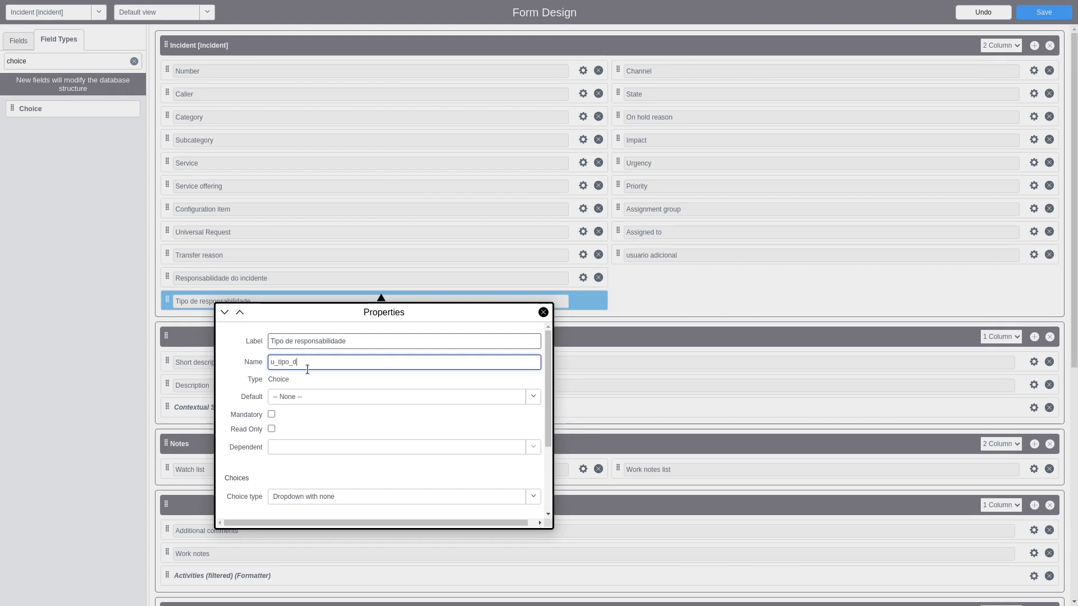
pyautogui.write('e_responsabilidade')
pyautogui.scroll(-2, 429, 393)
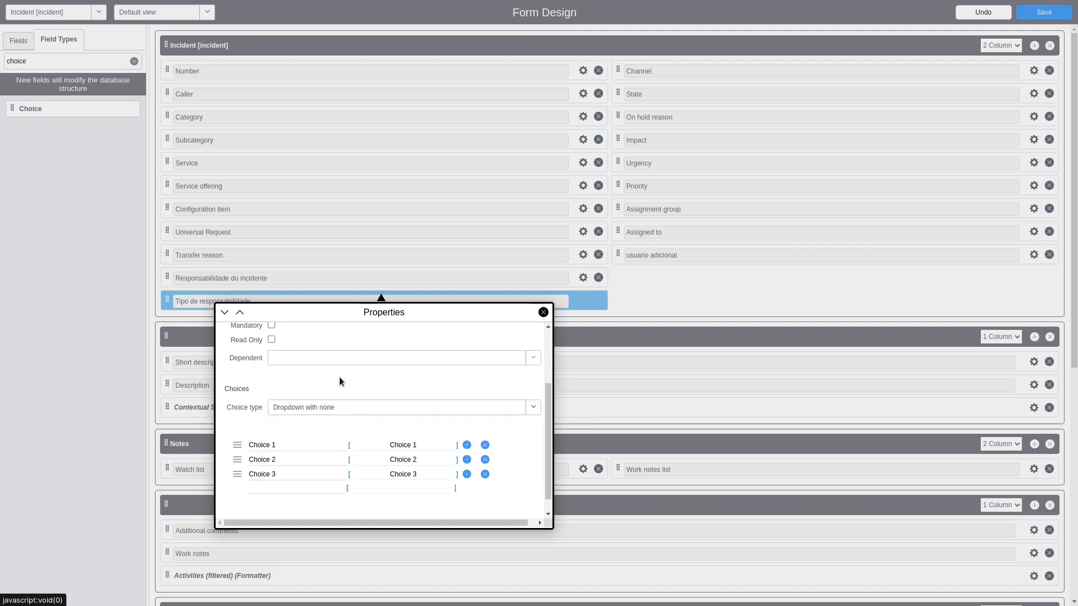
pyautogui.click(339, 358)
pyautogui.scroll(-1, 335, 435)
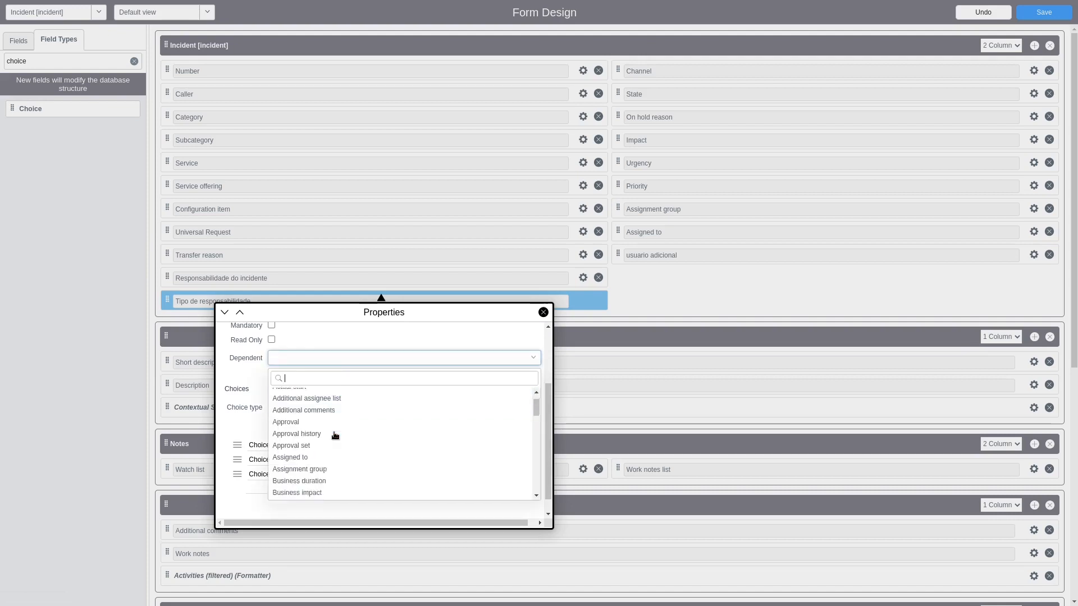
pyautogui.scroll(-1, 335, 435)
pyautogui.click(543, 313)
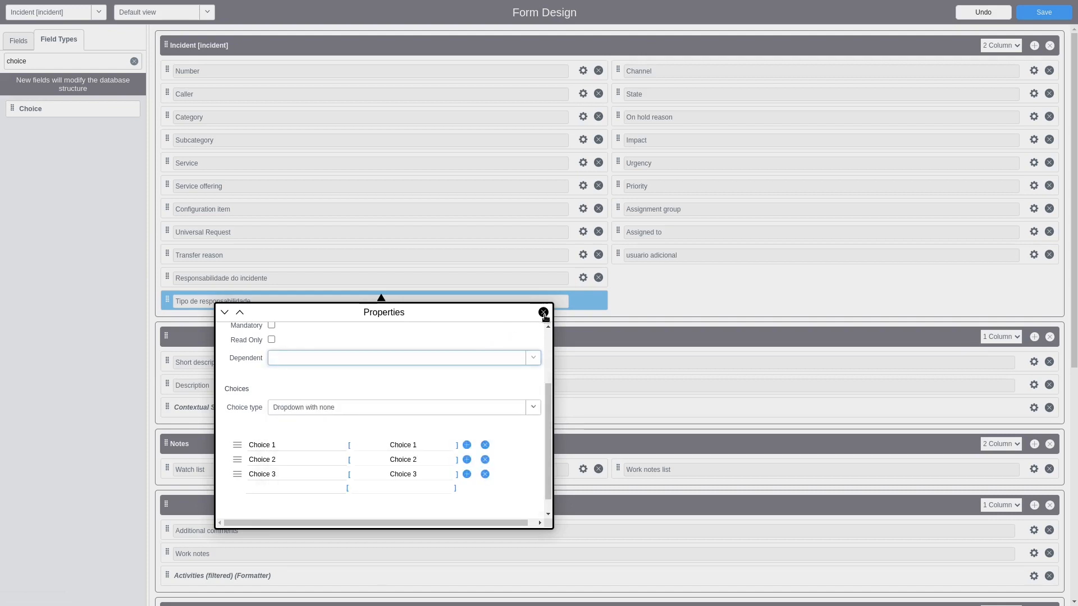
# Step: Close the field's properties, save the form design and reload the incident form
pyautogui.click(543, 313)
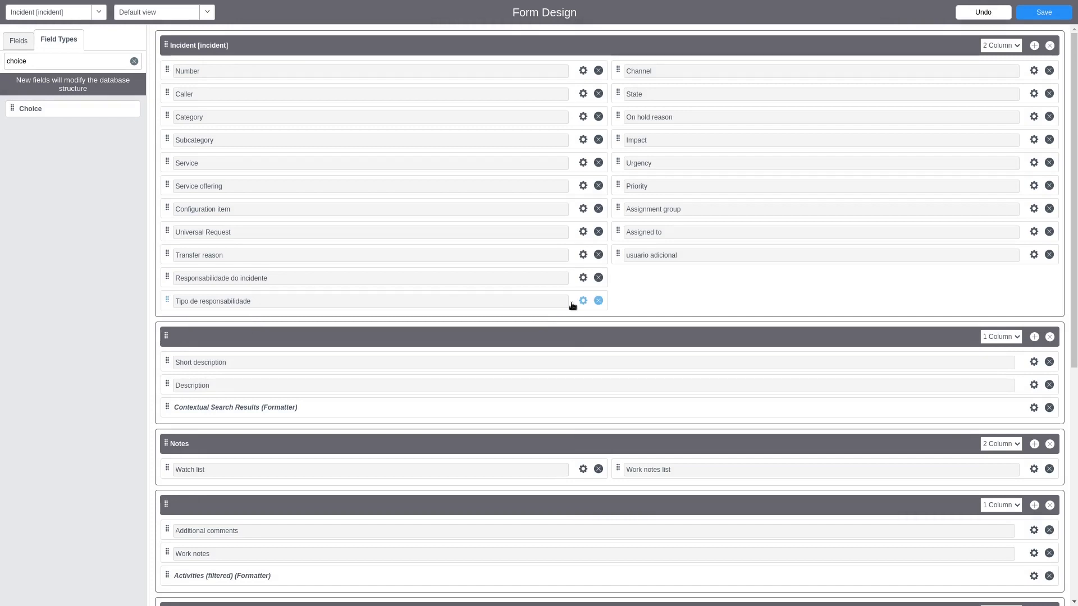
pyautogui.click(1039, 12)
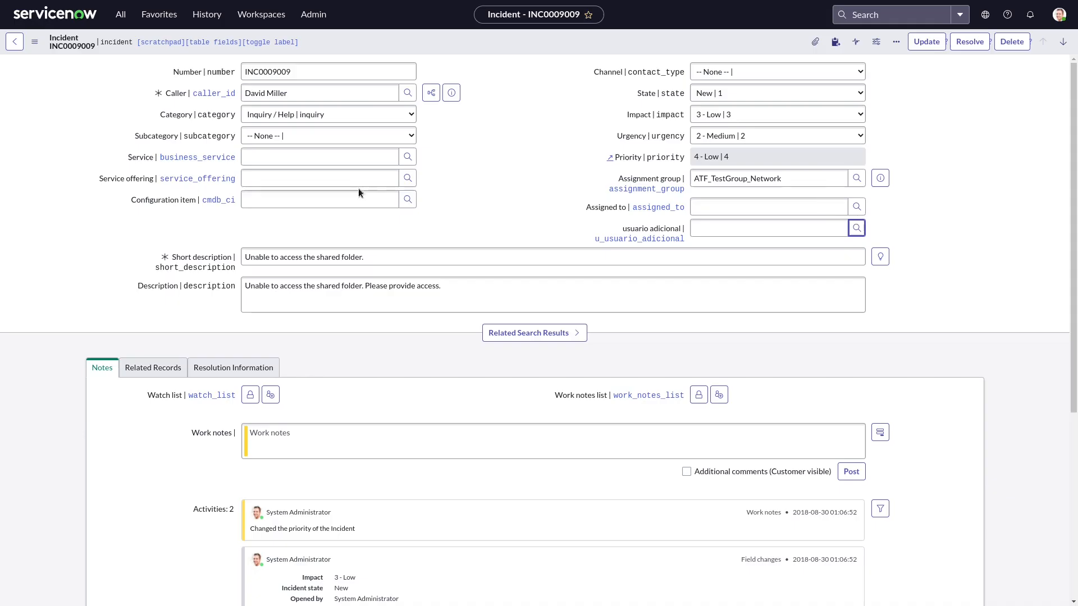
pyautogui.rightClick(436, 43)
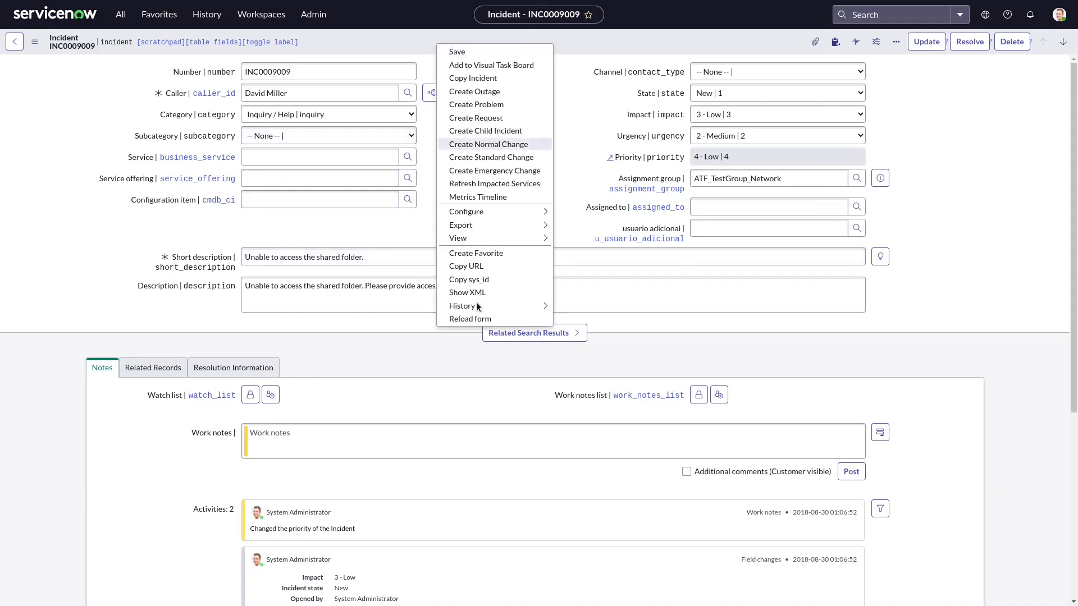
pyautogui.click(471, 319)
pyautogui.click(613, 342)
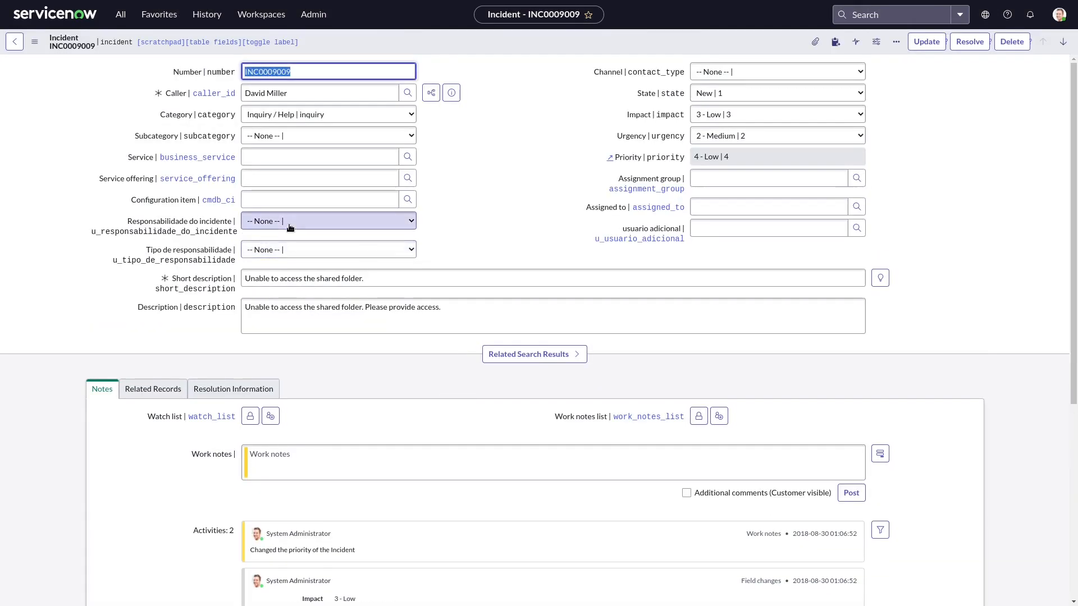
# Step: Check the options offered by the Responsabilidade do incidente and Tipo de responsabilidade fields on the incident
pyautogui.click(287, 227)
pyautogui.click(285, 225)
pyautogui.click(281, 249)
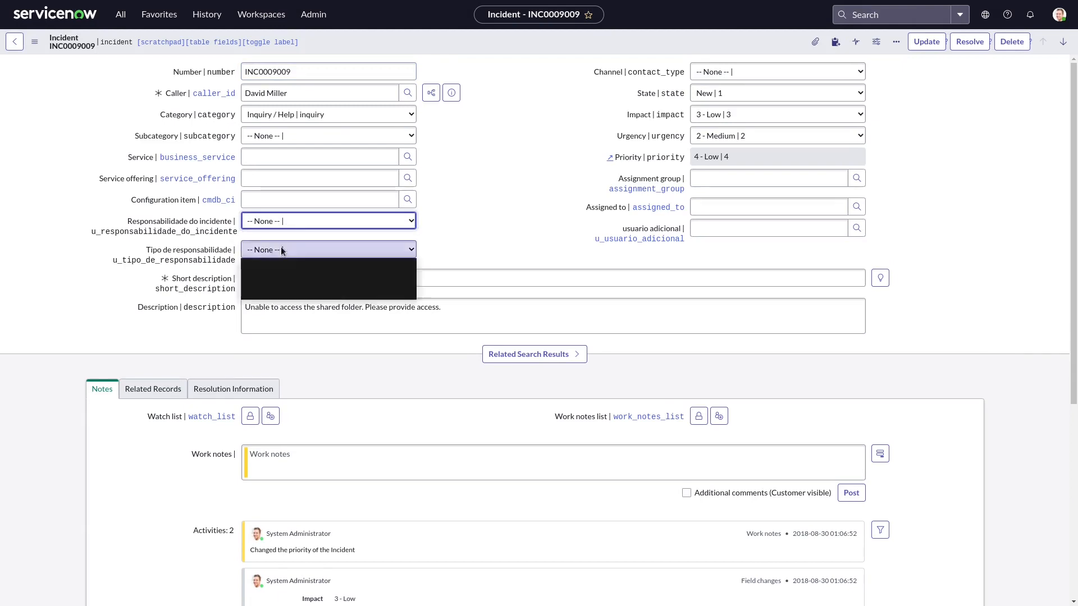
pyautogui.click(274, 263)
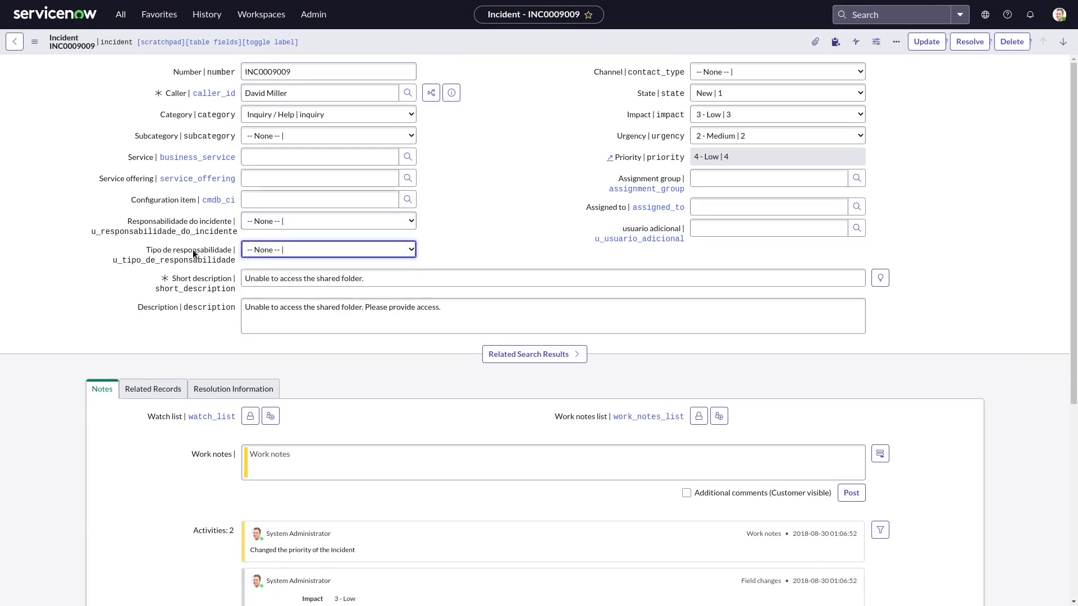
# Step: Open the dictionary entry of the Tipo de responsabilidade field and switch it to the Advanced view
pyautogui.rightClick(193, 253)
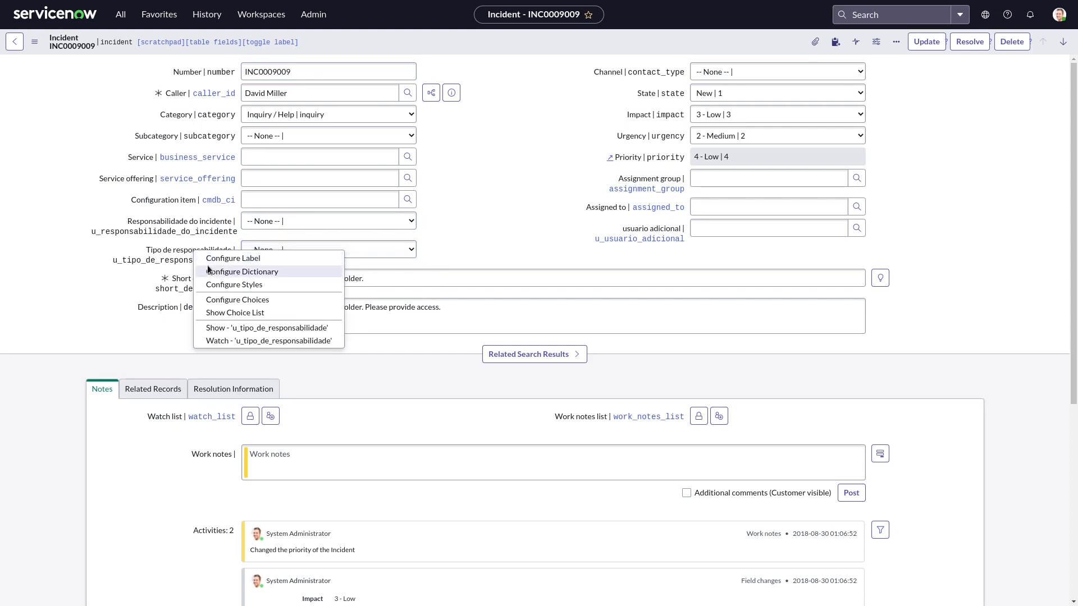
pyautogui.click(239, 273)
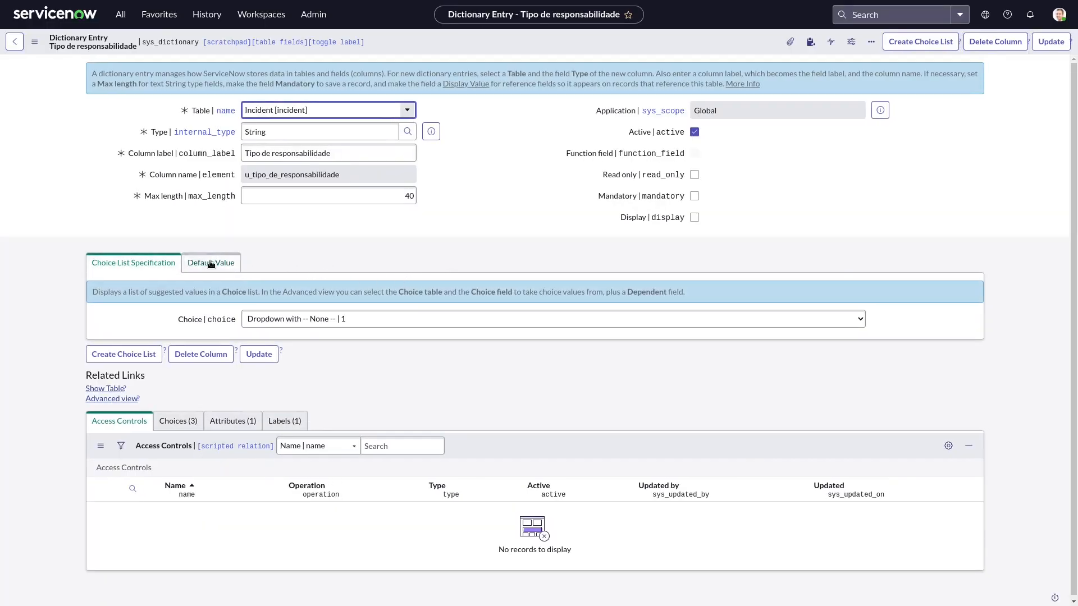
pyautogui.click(220, 262)
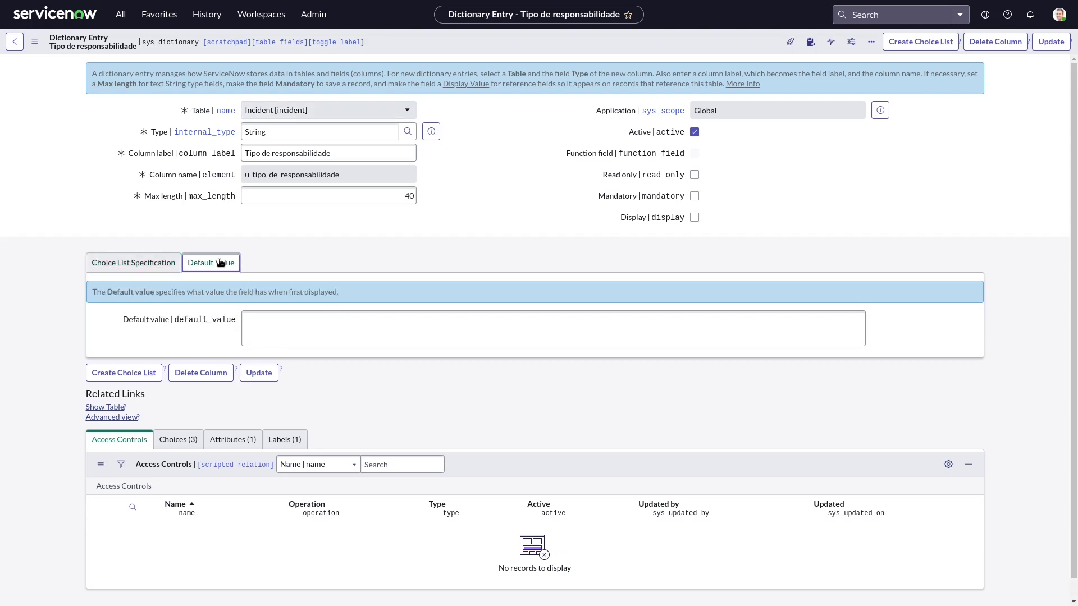
pyautogui.click(168, 266)
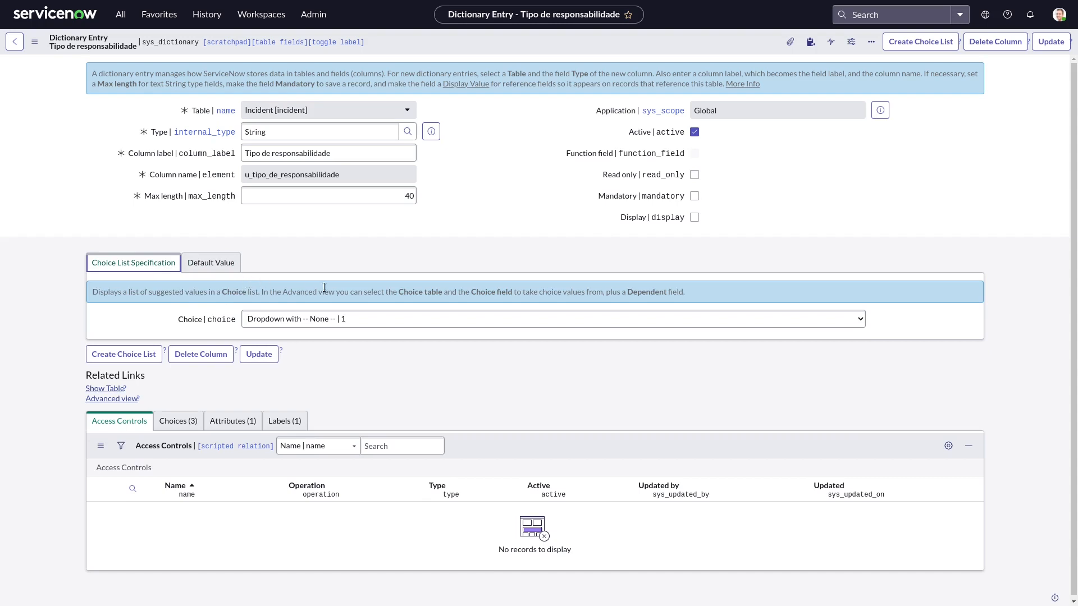
pyautogui.click(34, 41)
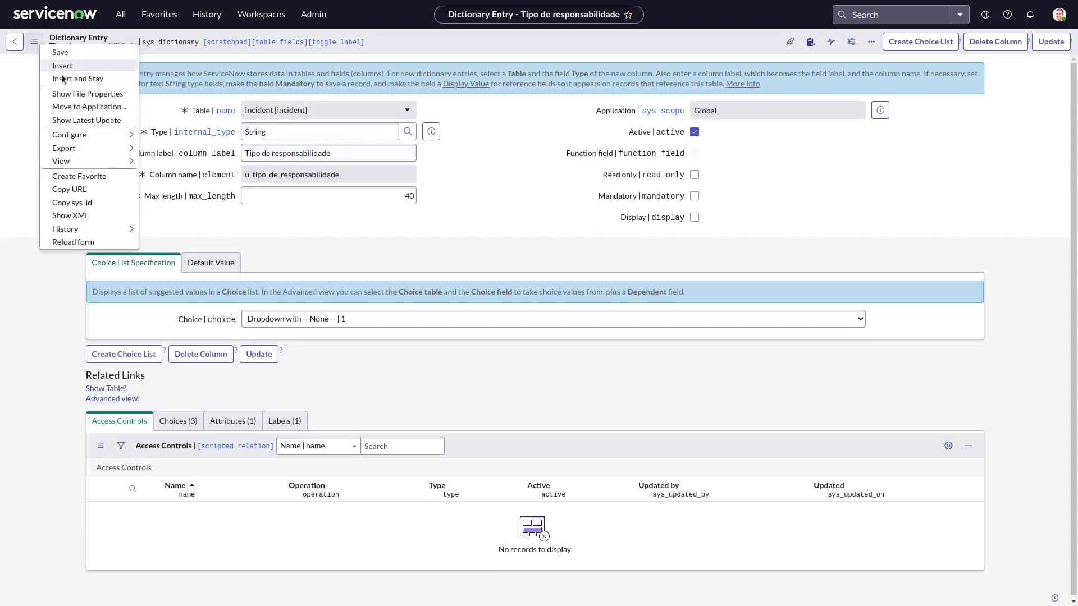
pyautogui.moveTo(99, 161)
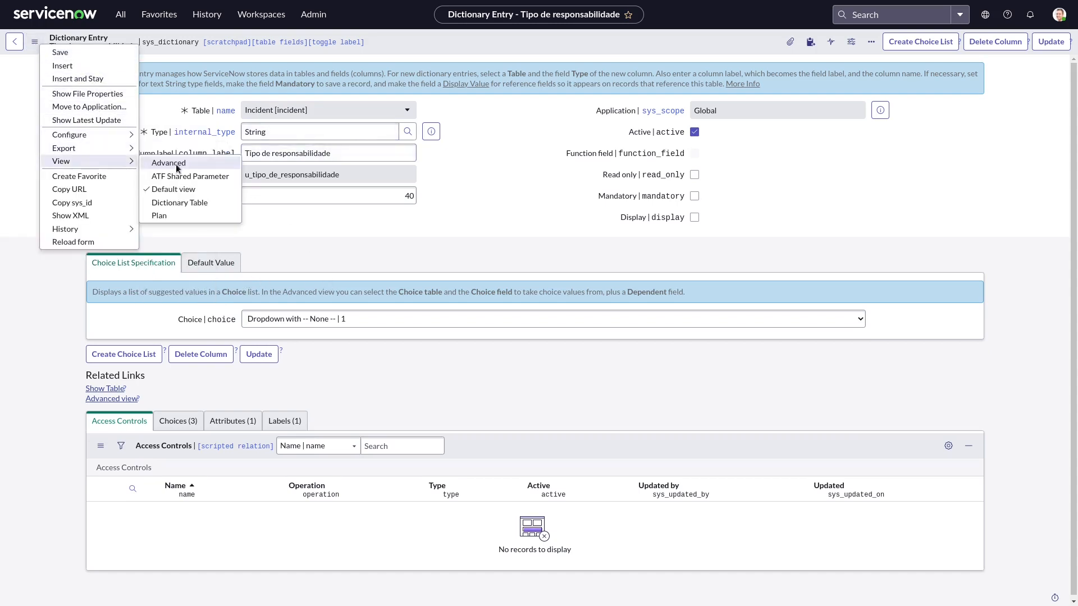
pyautogui.click(177, 164)
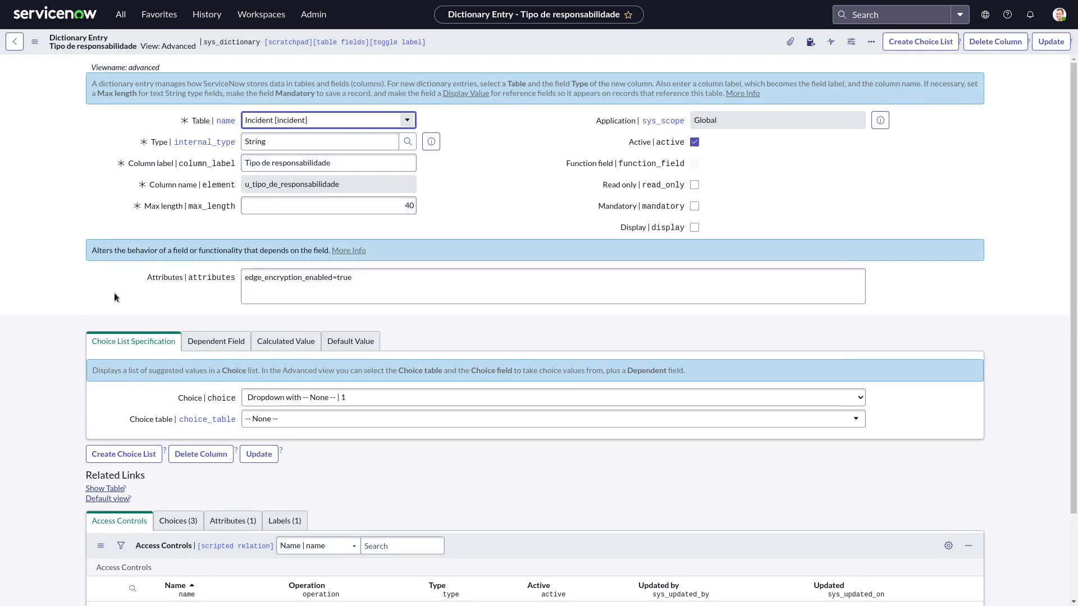
# Step: Make Tipo de responsabilidade use Responsabilidade do incidente as its dependent field and save the dictionary entry
pyautogui.click(230, 344)
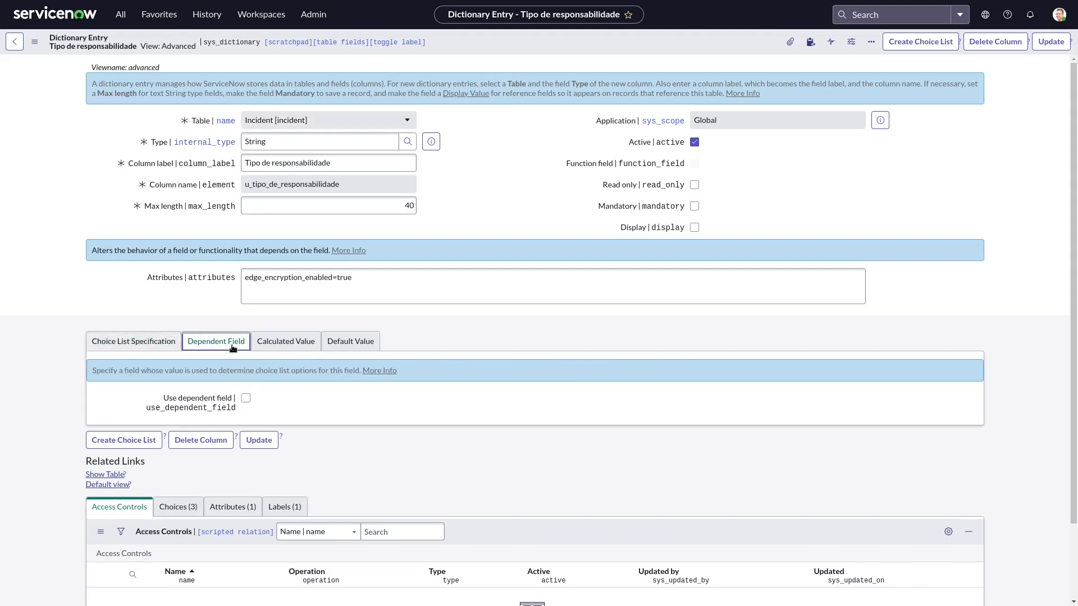
pyautogui.click(246, 398)
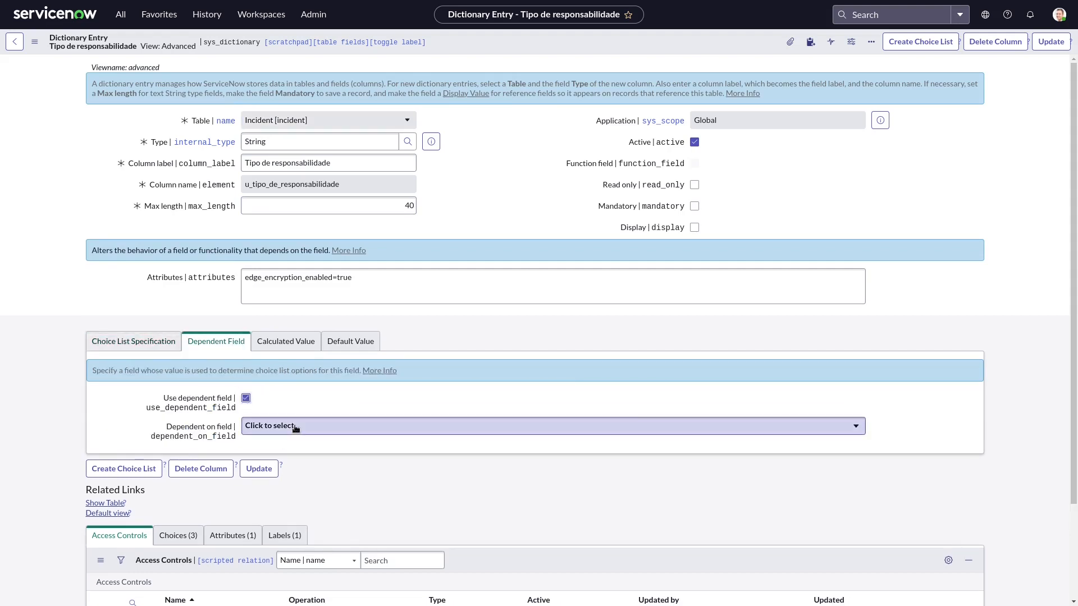
pyautogui.click(348, 428)
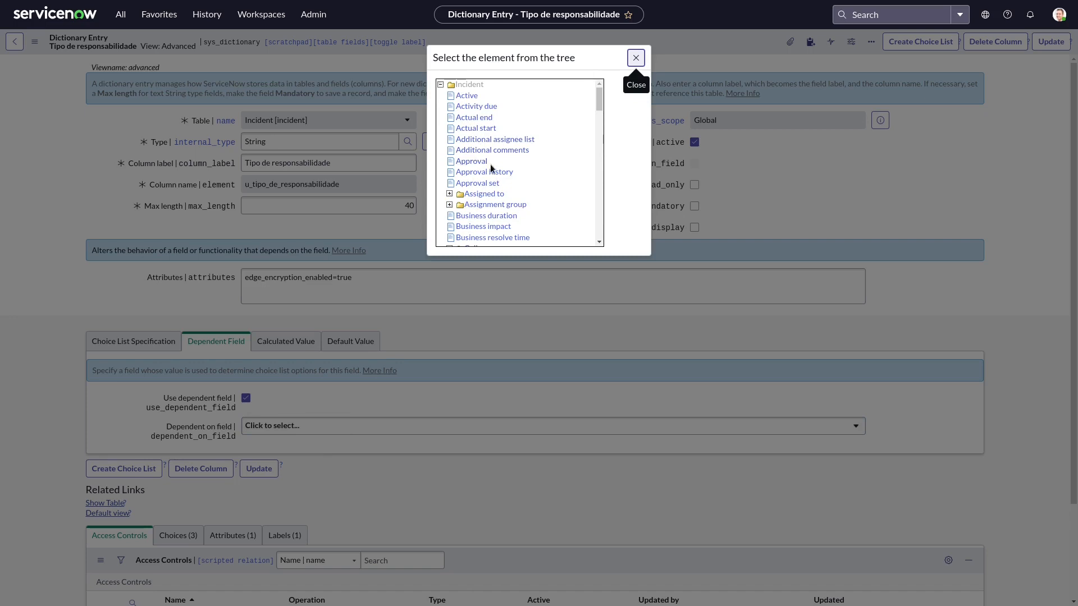
pyautogui.scroll(-2, 491, 167)
pyautogui.scroll(-9, 491, 167)
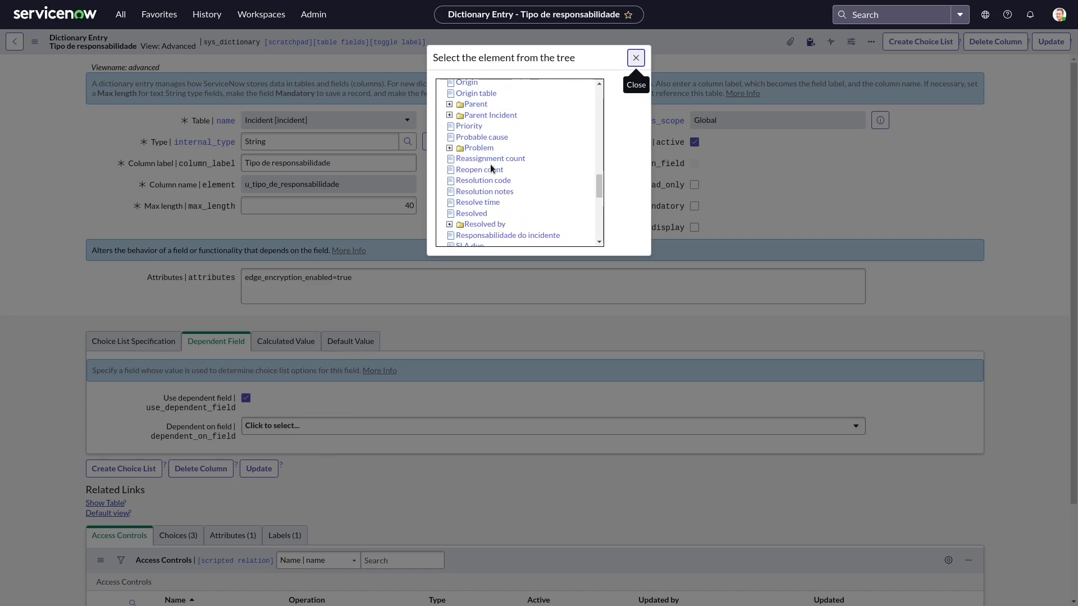
pyautogui.scroll(-1, 496, 174)
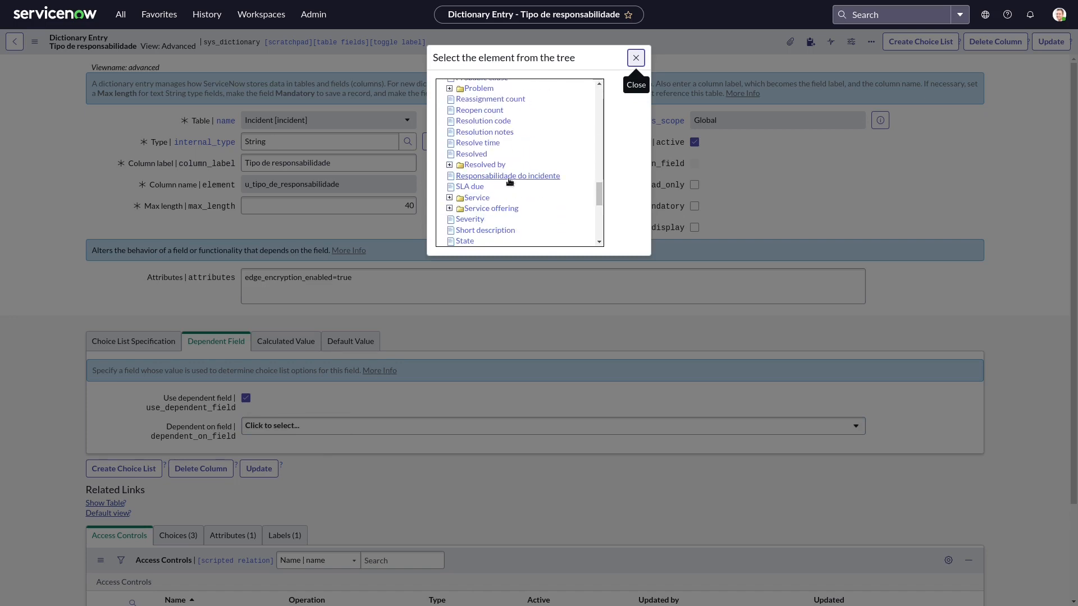
pyautogui.click(509, 178)
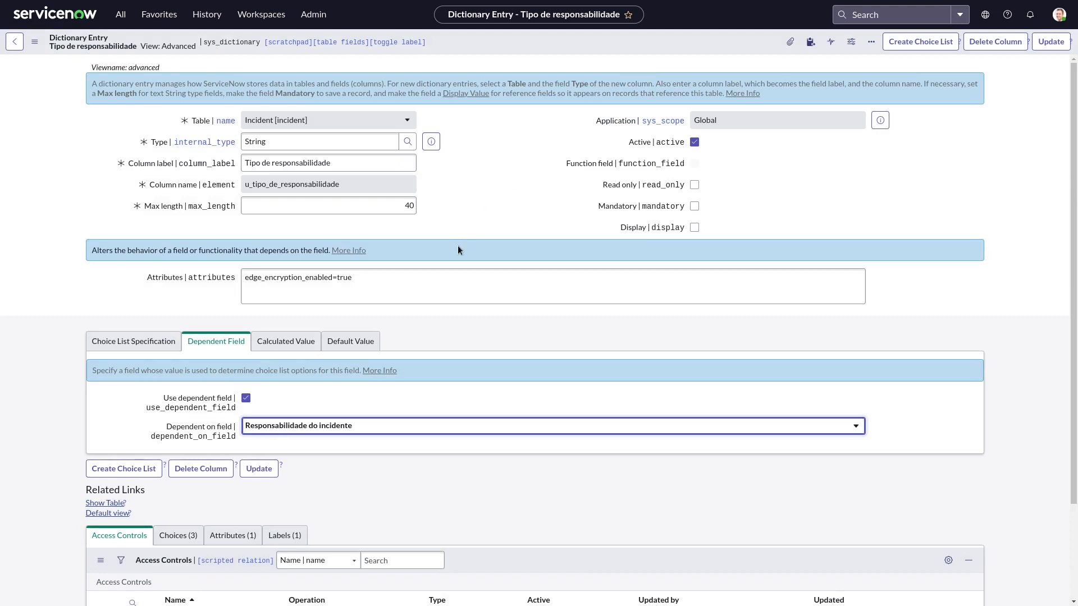
pyautogui.rightClick(504, 41)
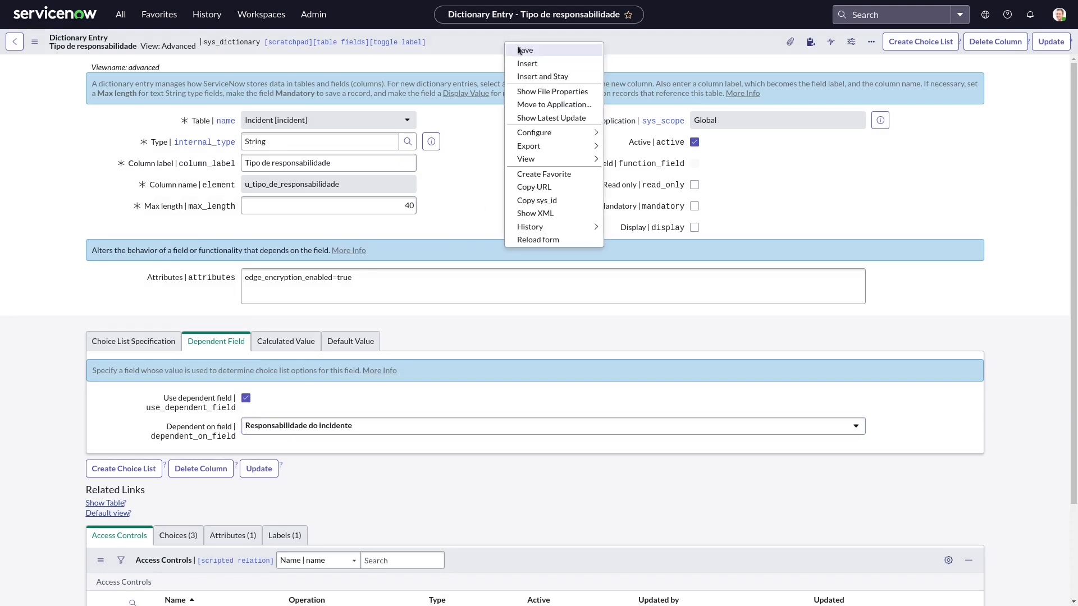
pyautogui.click(518, 49)
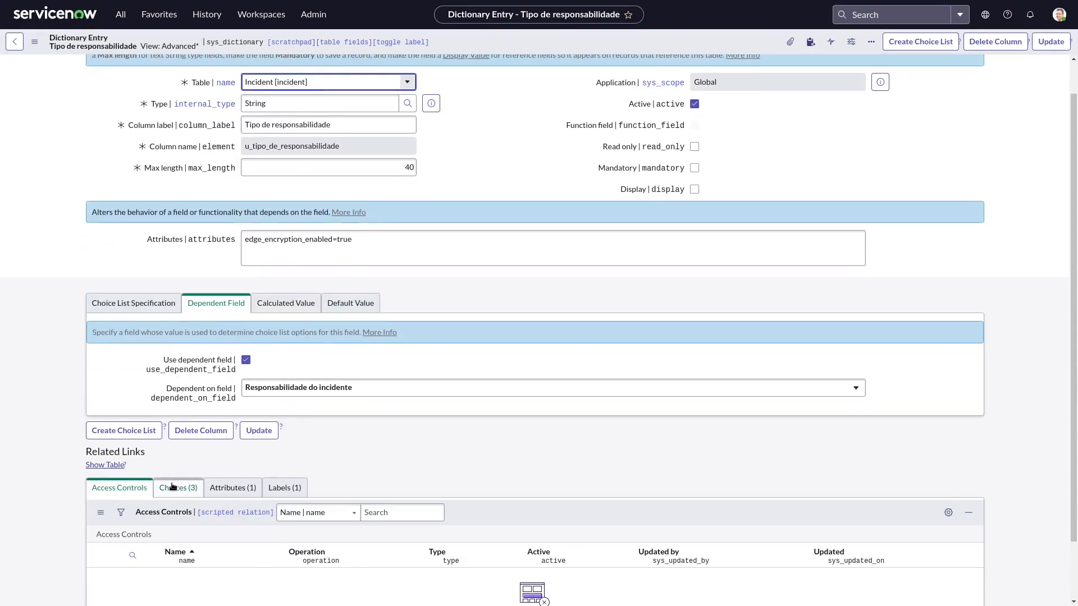
# Step: Open Choice 1 from the field's choices and set its label to Imprudência and its value to imprudencia
pyautogui.click(173, 486)
pyautogui.scroll(-2, 157, 485)
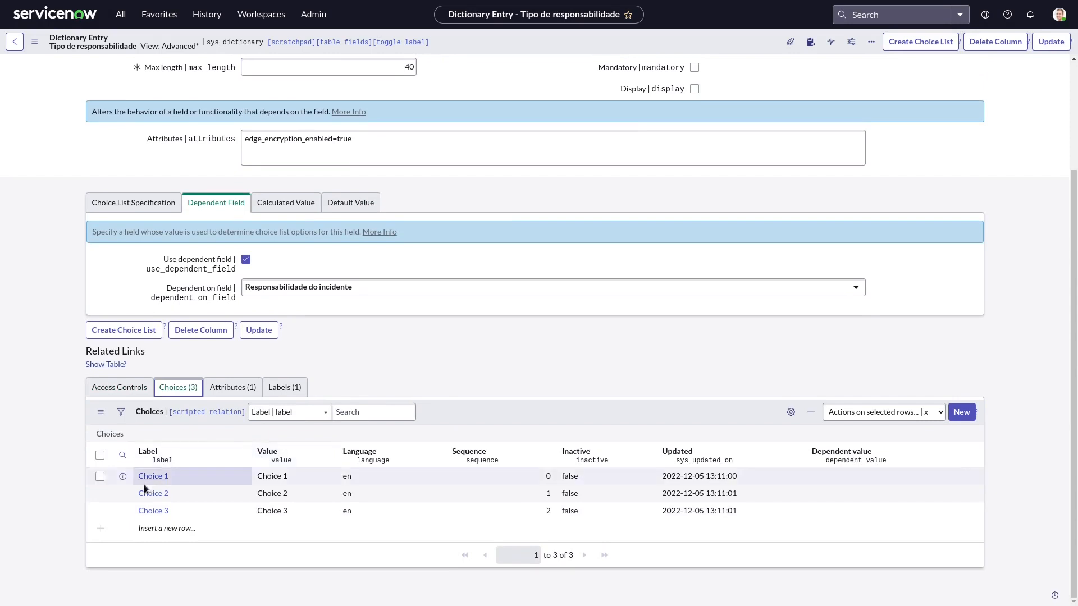
pyautogui.click(157, 477)
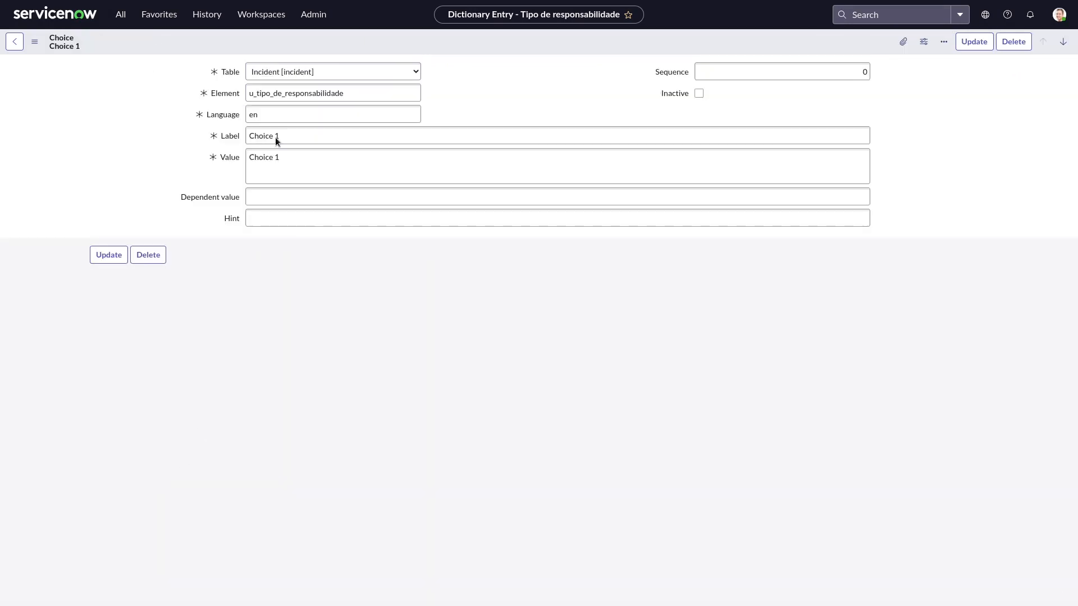
pyautogui.doubleClick(276, 137)
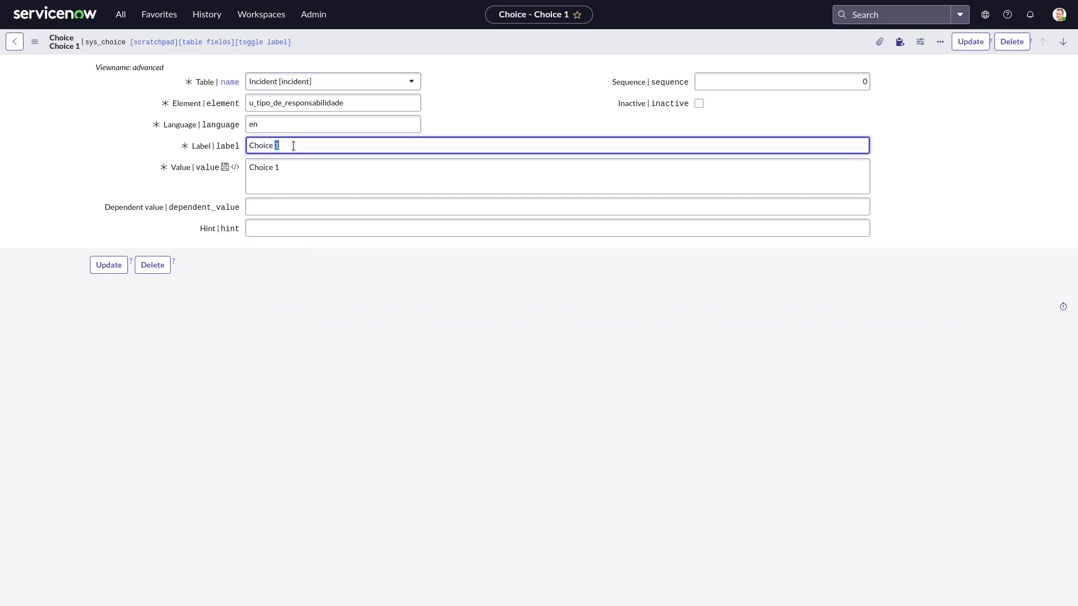
pyautogui.hotkey('ctrl', 'a')
pyautogui.write('I')
pyautogui.tripleClick(287, 170)
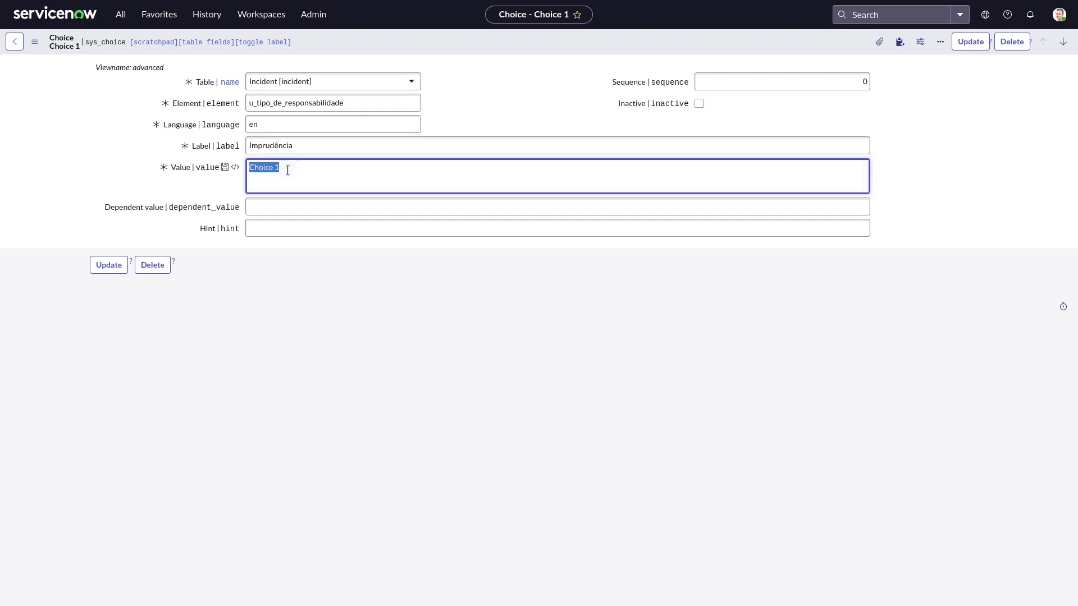
pyautogui.write('imprudencia')
# Step: Set the Imprudência choice's dependent value to pessoas and save the record
pyautogui.click(267, 210)
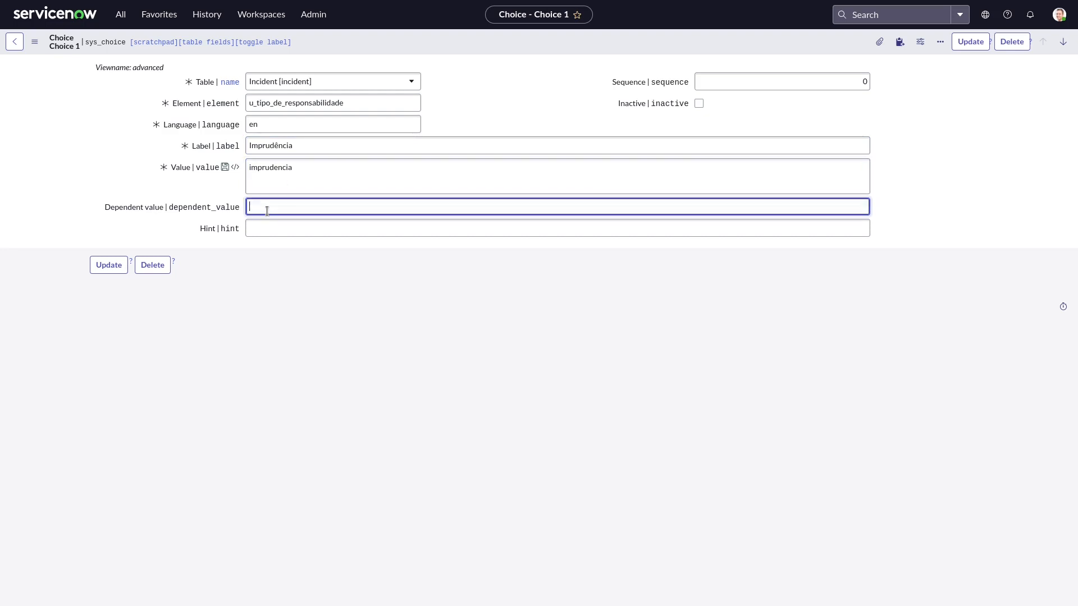
pyautogui.write('pessoas')
pyautogui.click(969, 42)
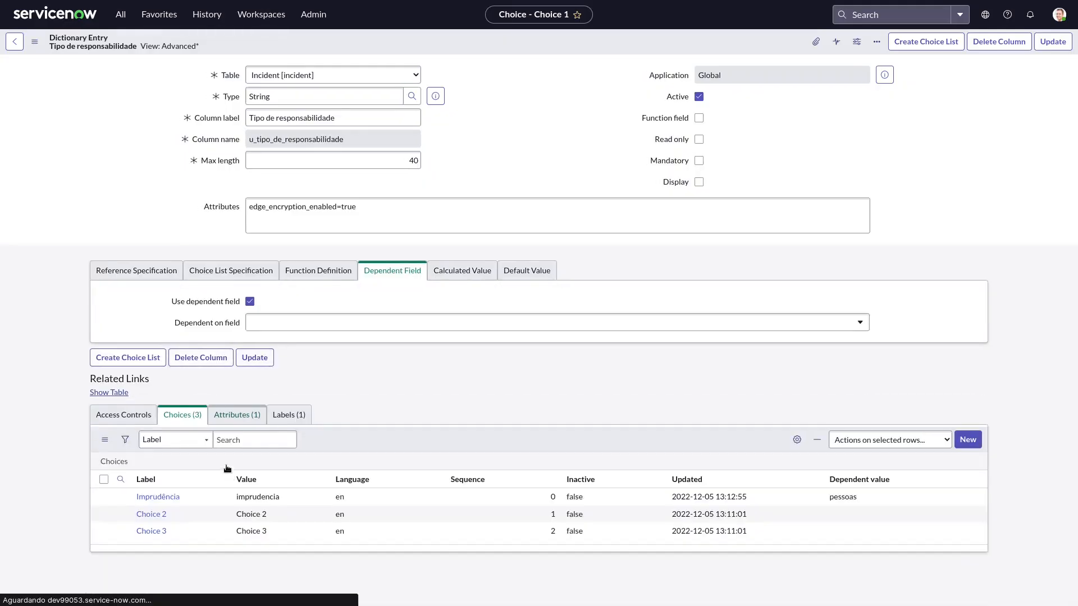
# Step: Open Choice 2 from the field's choices and set its label to Negligência and its value to negligencia
pyautogui.scroll(-2, 158, 560)
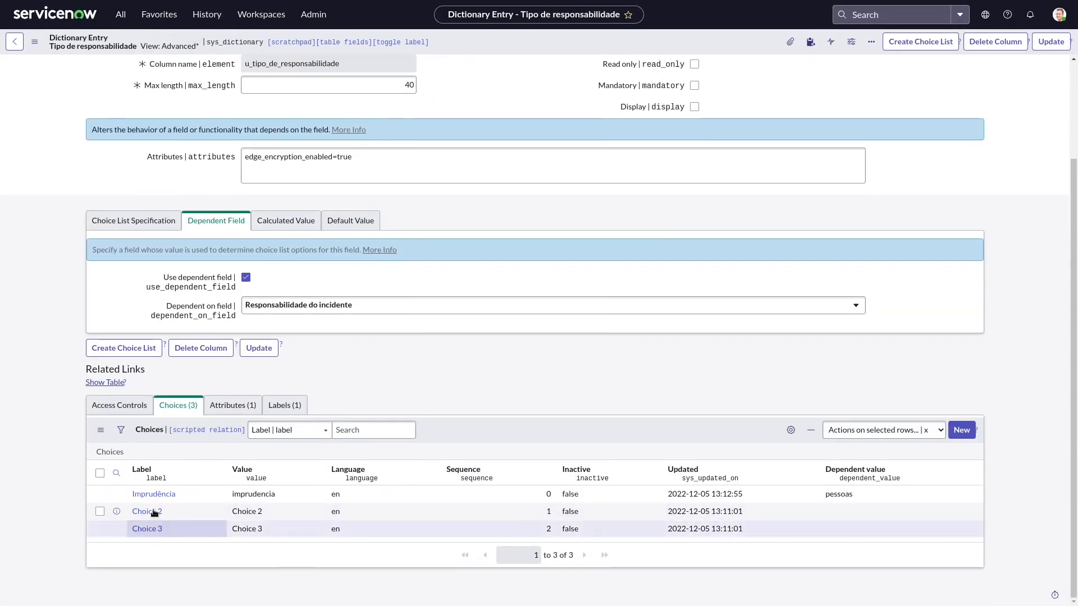
pyautogui.click(154, 509)
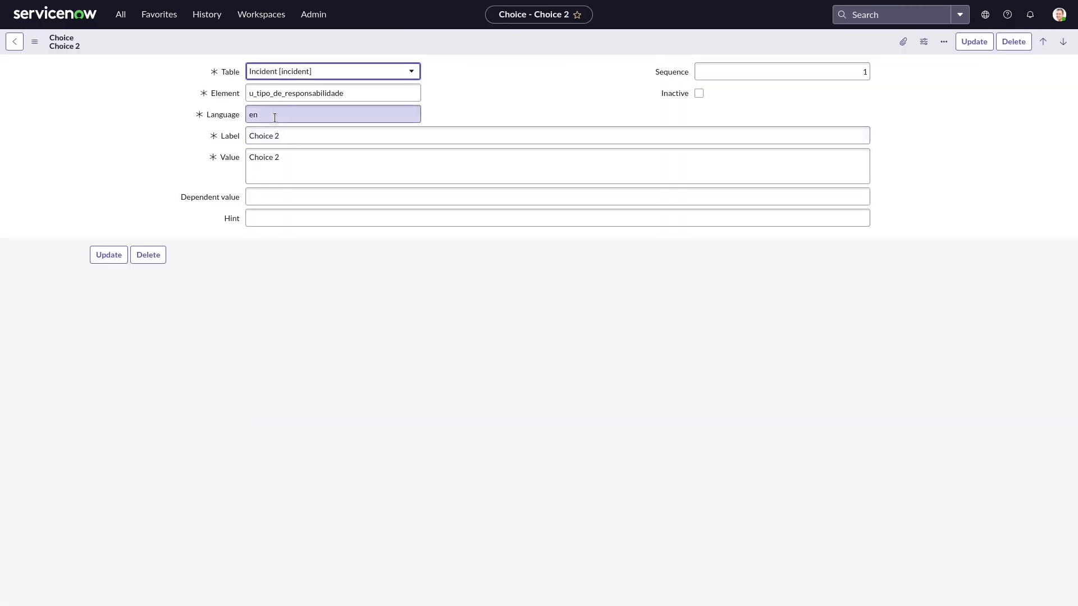
pyautogui.tripleClick(273, 150)
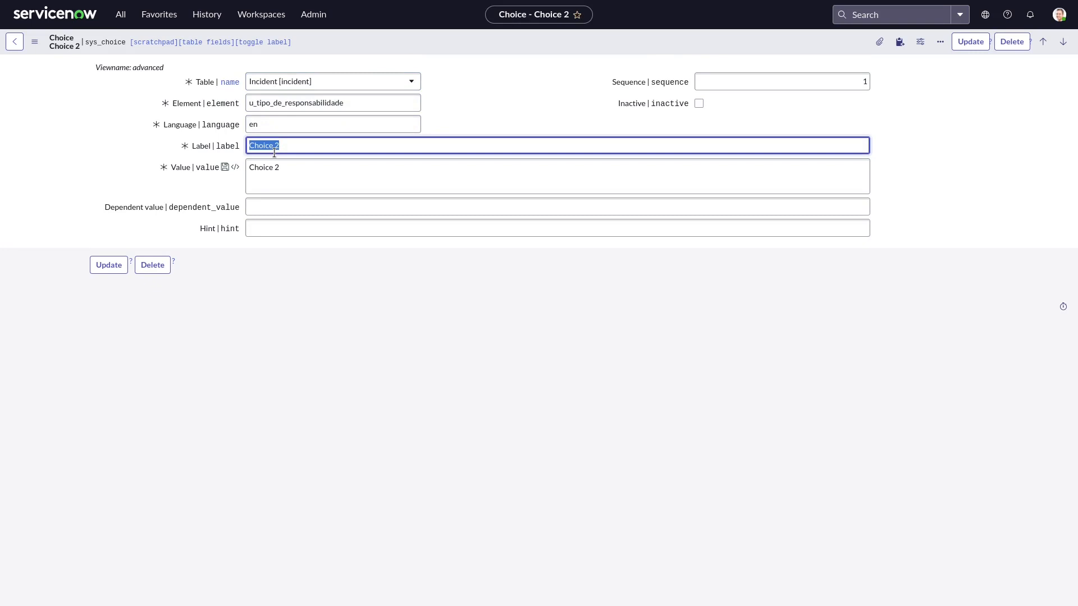
pyautogui.write('Negligência')
pyautogui.hotkey('ctrl', 'a')
pyautogui.hotkey('ctrl', 'c')
pyautogui.press('Tab')
pyautogui.hotkey('ctrl', 'a')
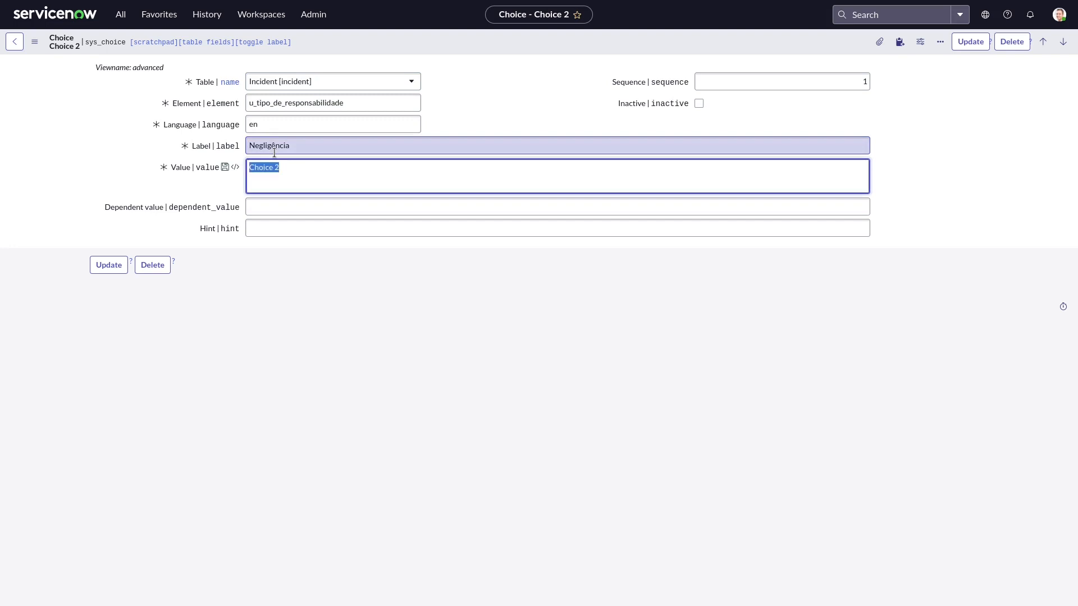
pyautogui.hotkey('ctrl', 'v')
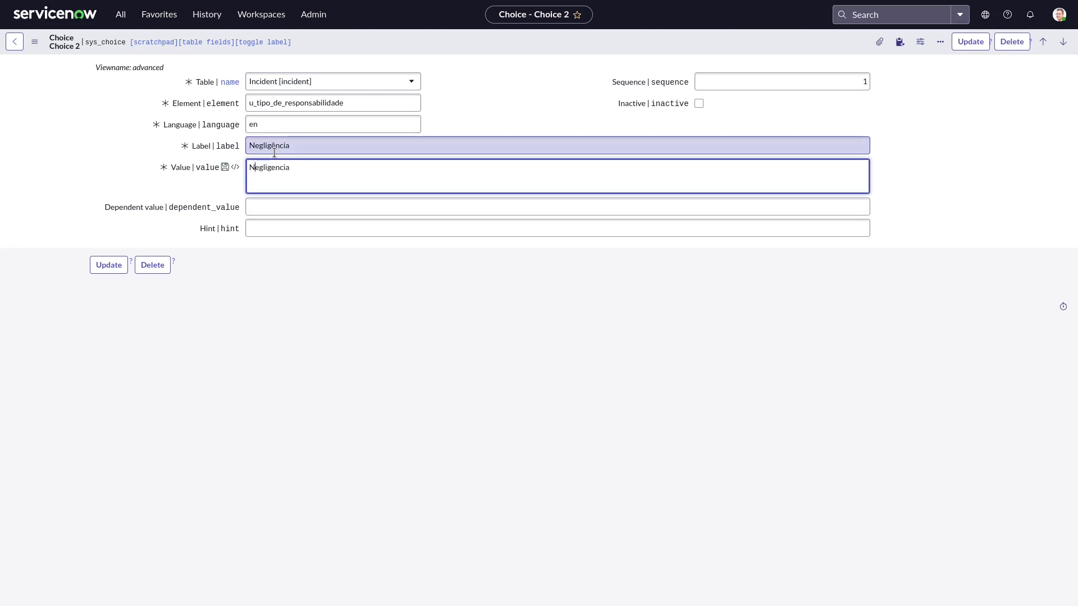
pyautogui.press('BackSpace')
pyautogui.write('n')
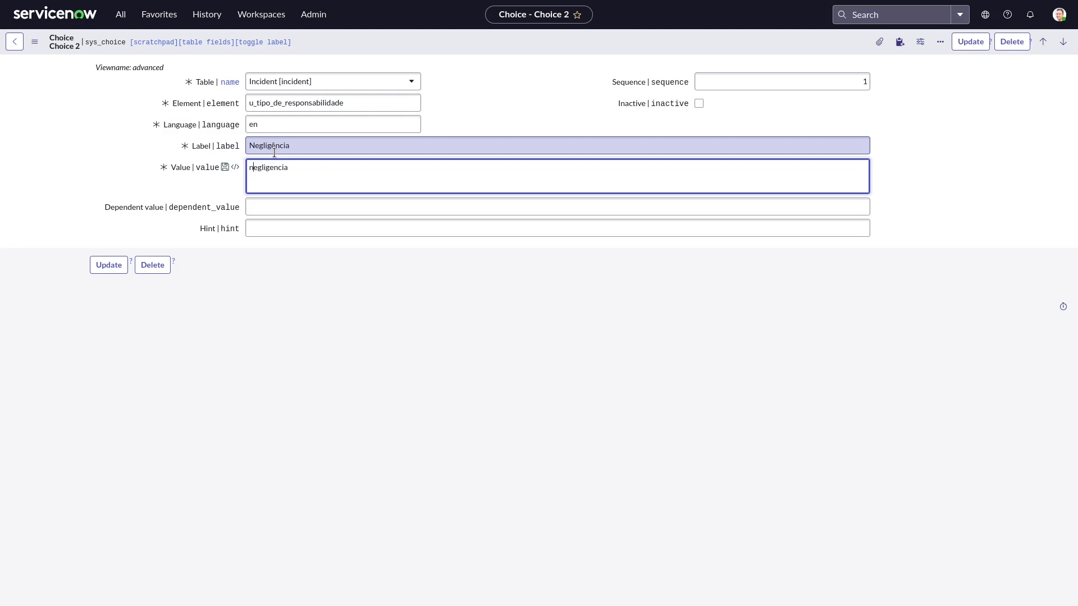
# Step: Set the Negligência choice's dependent value to pessoas and save the record
pyautogui.click(267, 206)
pyautogui.write('pessoas')
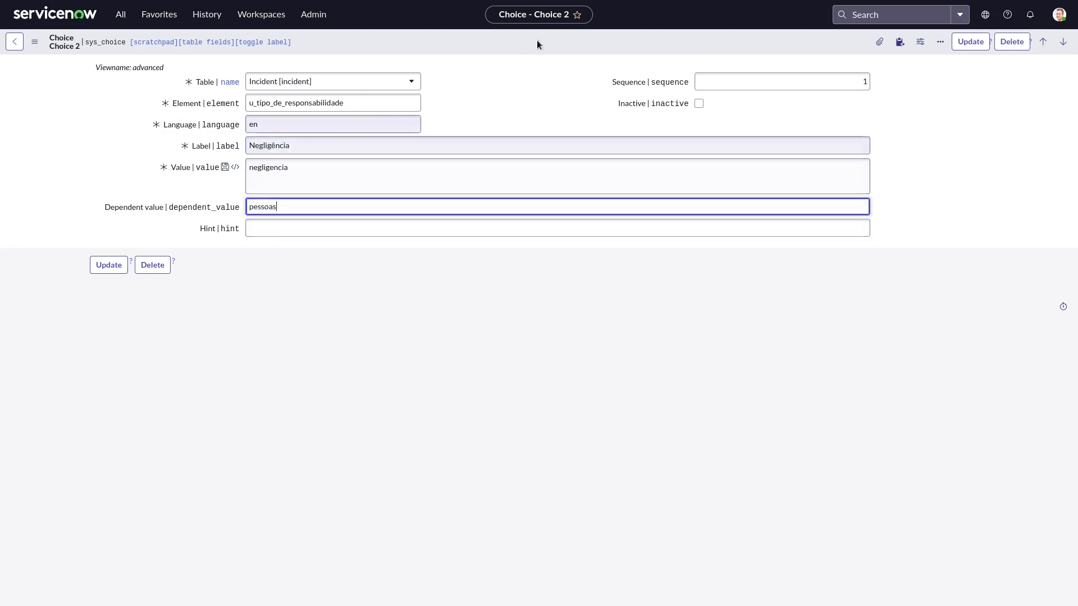
pyautogui.click(966, 45)
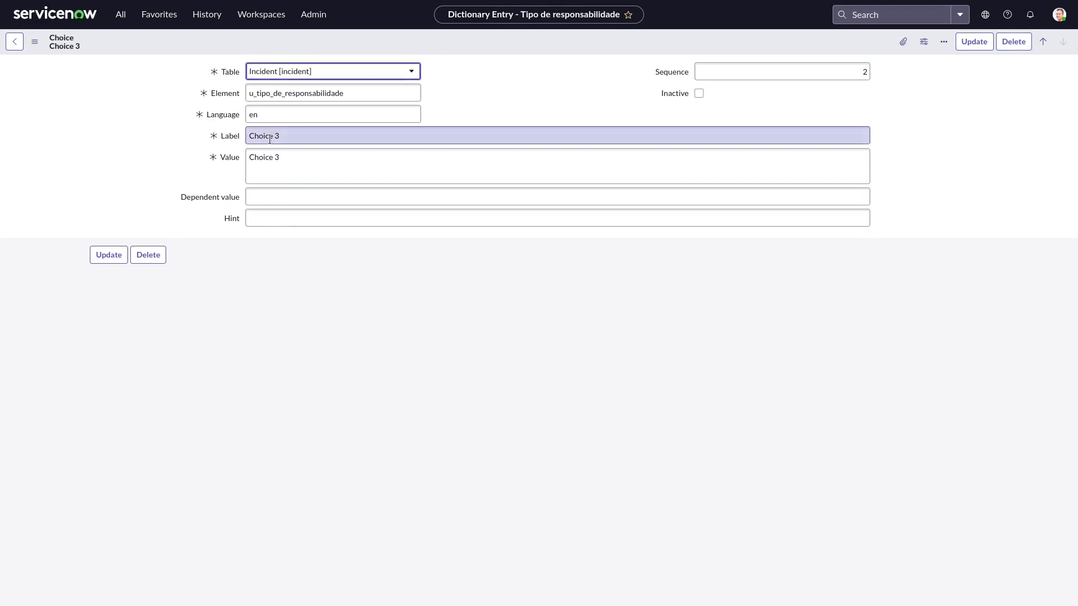
# Step: Set Choice 3's label to Imperícia and its value to Impericia without the accent
pyautogui.tripleClick(289, 141)
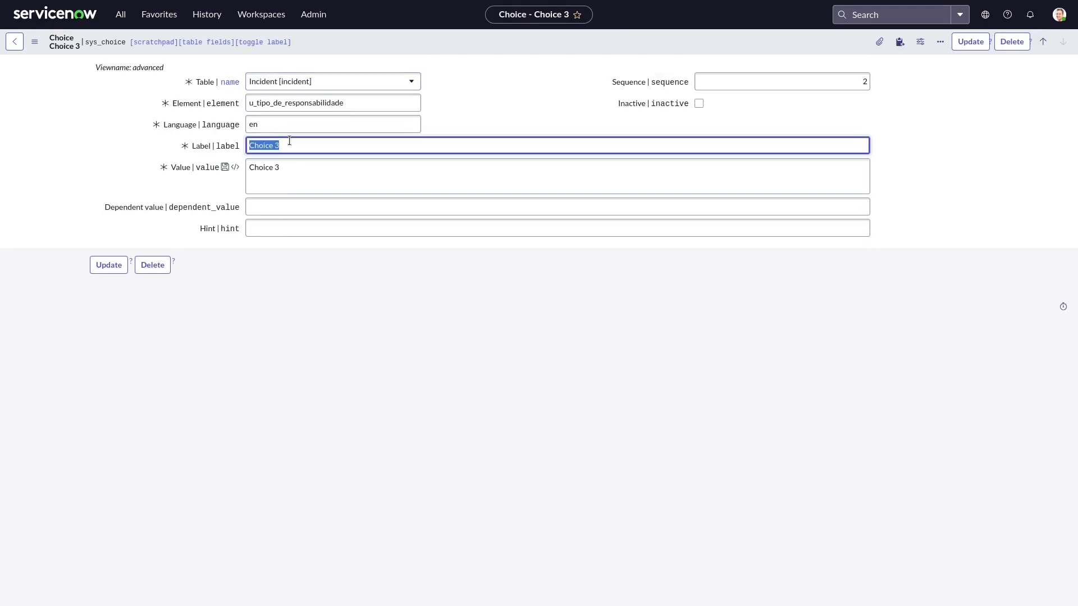
pyautogui.write('Imperícia')
pyautogui.tripleClick(289, 141)
pyautogui.hotkey('ctrl', 'c')
pyautogui.press('Tab')
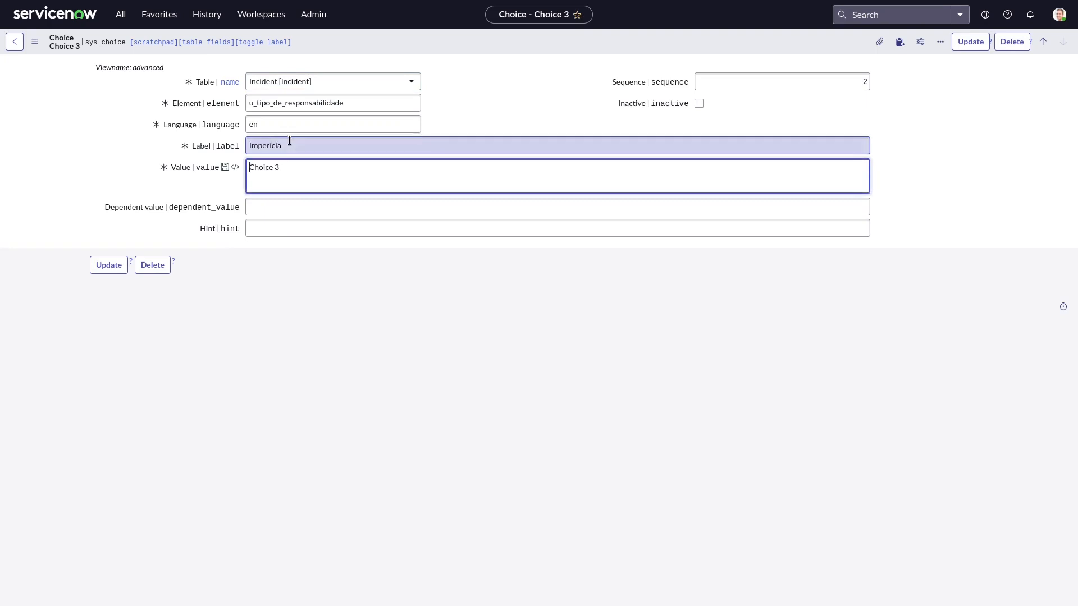
pyautogui.hotkey('ctrl', 'a')
pyautogui.hotkey('ctrl', 'v')
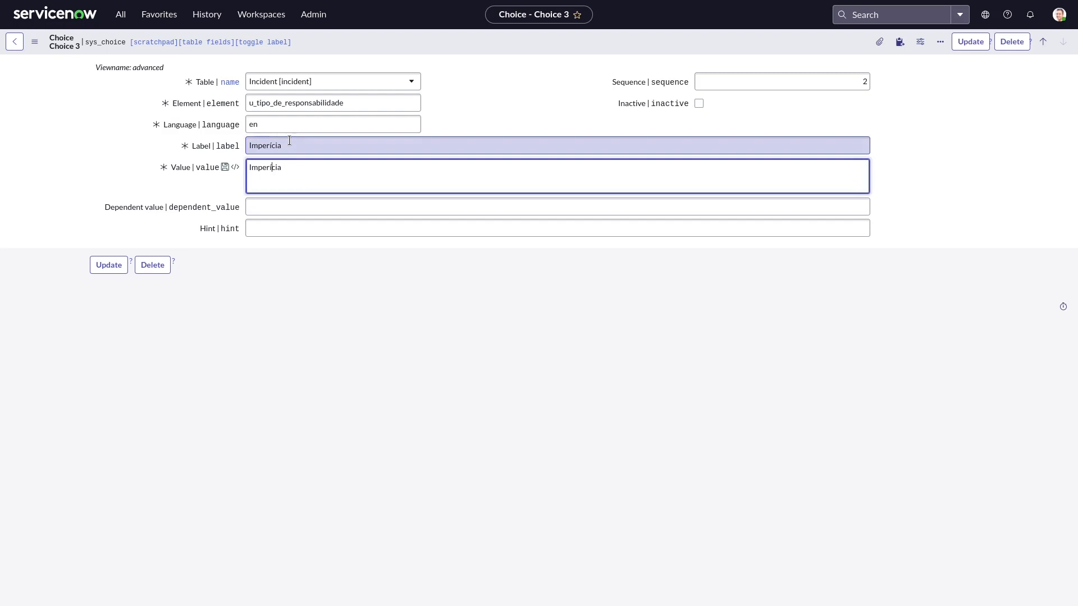
pyautogui.press('BackSpace')
pyautogui.write('i')
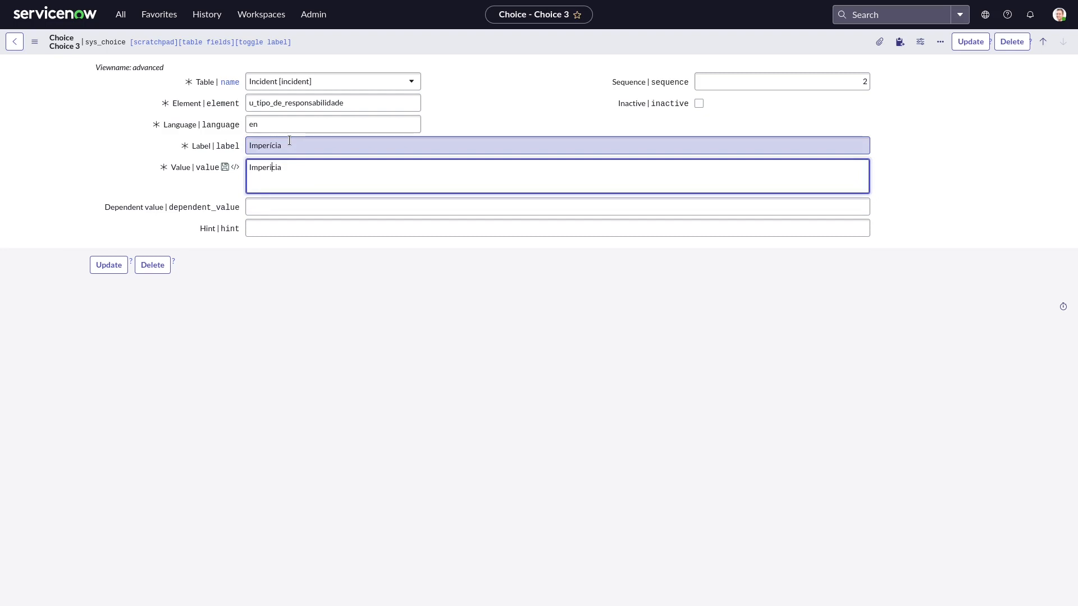
# Step: Set the Imperícia choice's dependent value to pessoas and save the record
pyautogui.click(303, 210)
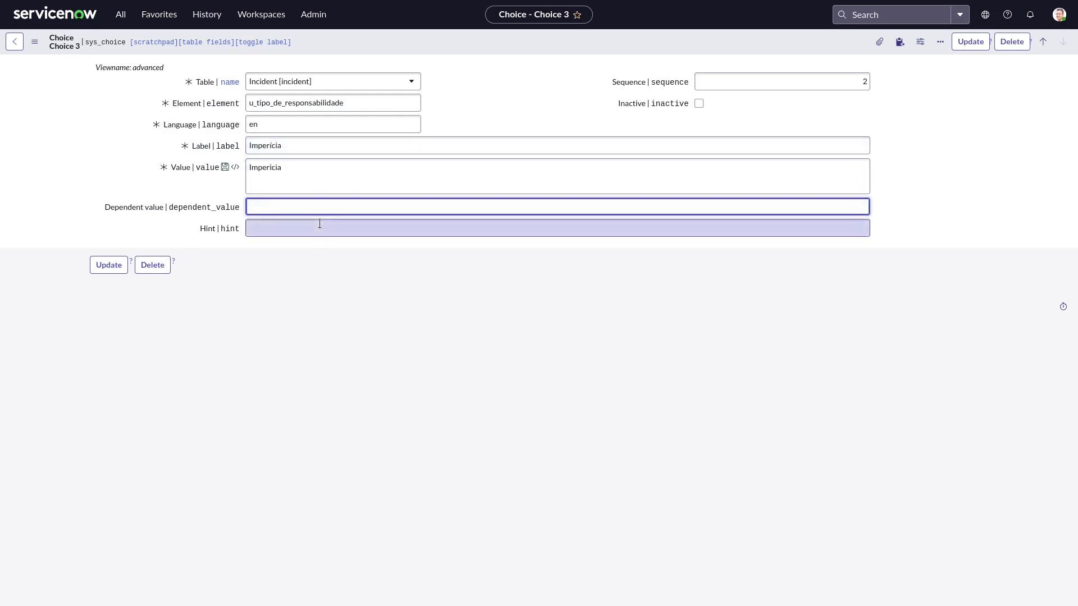
pyautogui.write('pessoas')
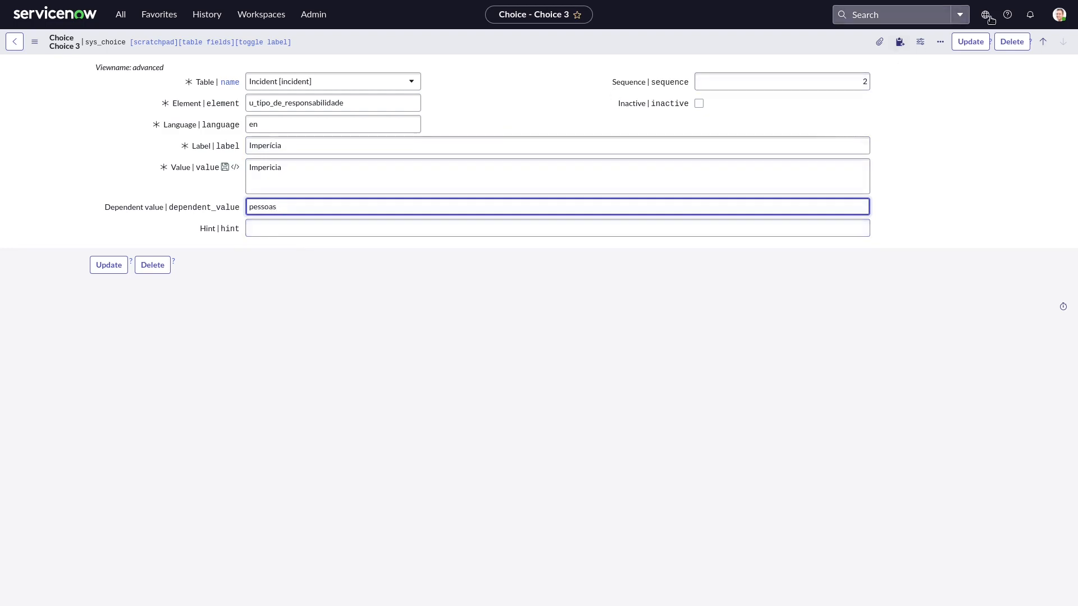
pyautogui.click(967, 41)
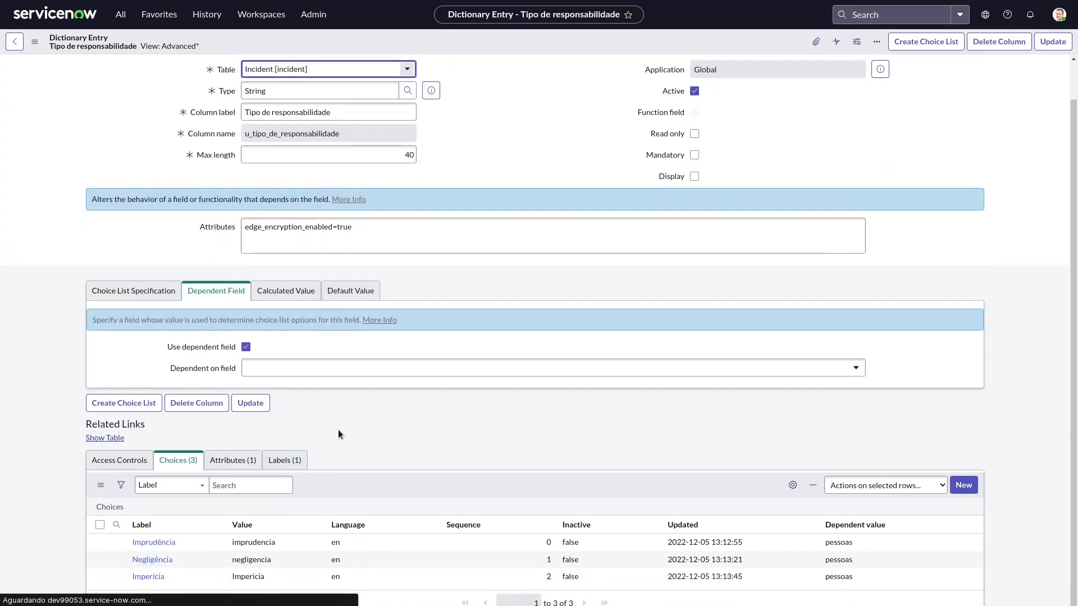
# Step: Create a new choice for Tipo de responsabilidade with the label Software and the value software
pyautogui.scroll(-2, 992, 414)
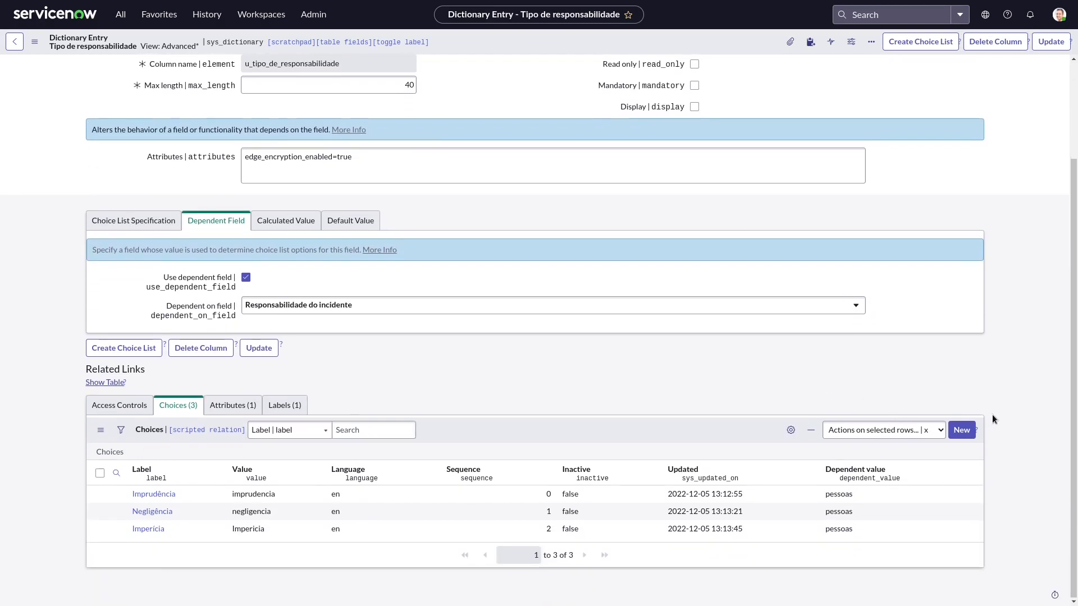
pyautogui.click(961, 431)
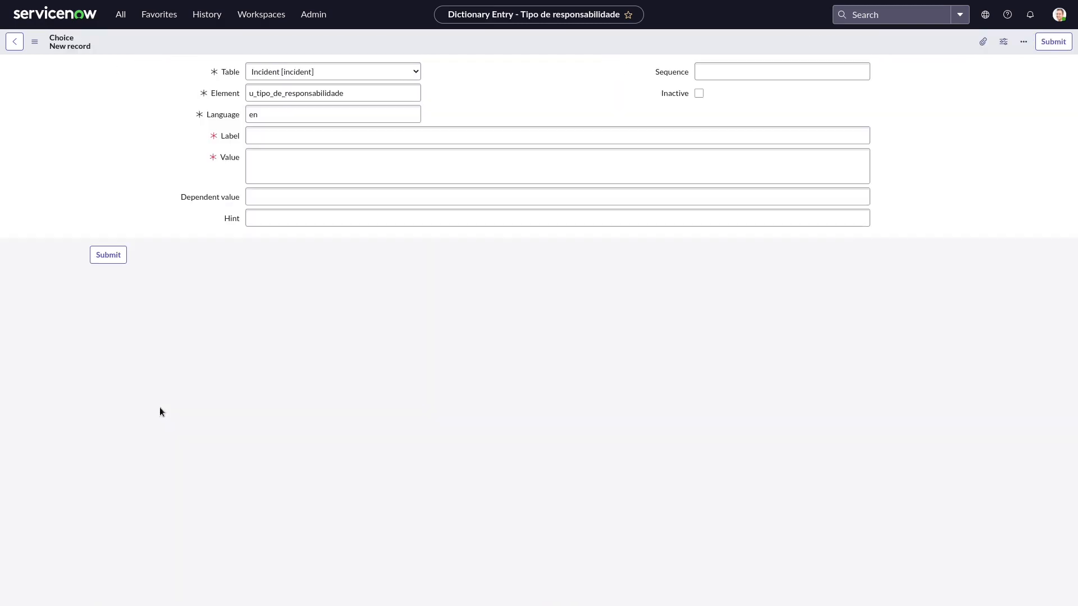
pyautogui.click(263, 147)
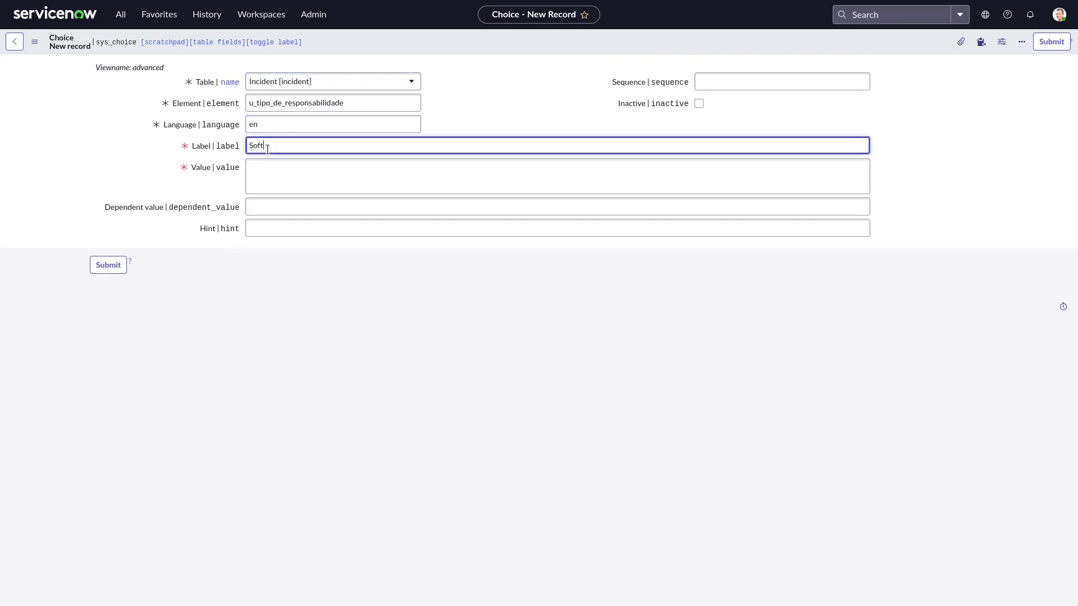
pyautogui.write('Software')
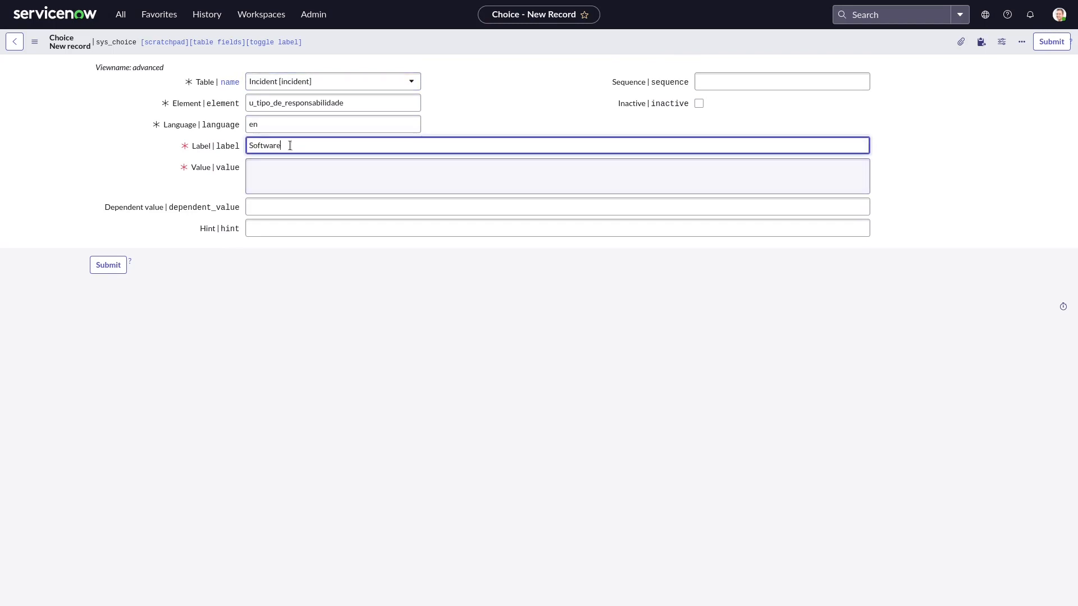
pyautogui.doubleClick(268, 147)
pyautogui.click(266, 166)
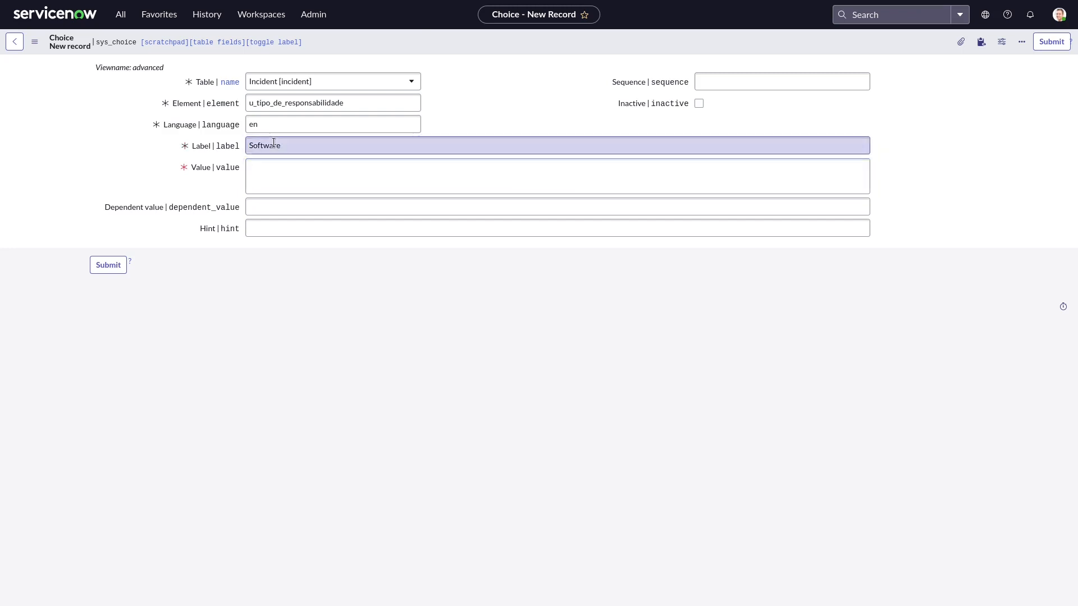
pyautogui.doubleClick(274, 145)
pyautogui.hotkey('ctrl', 'c')
pyautogui.press('Tab')
pyautogui.hotkey('ctrl', 'v')
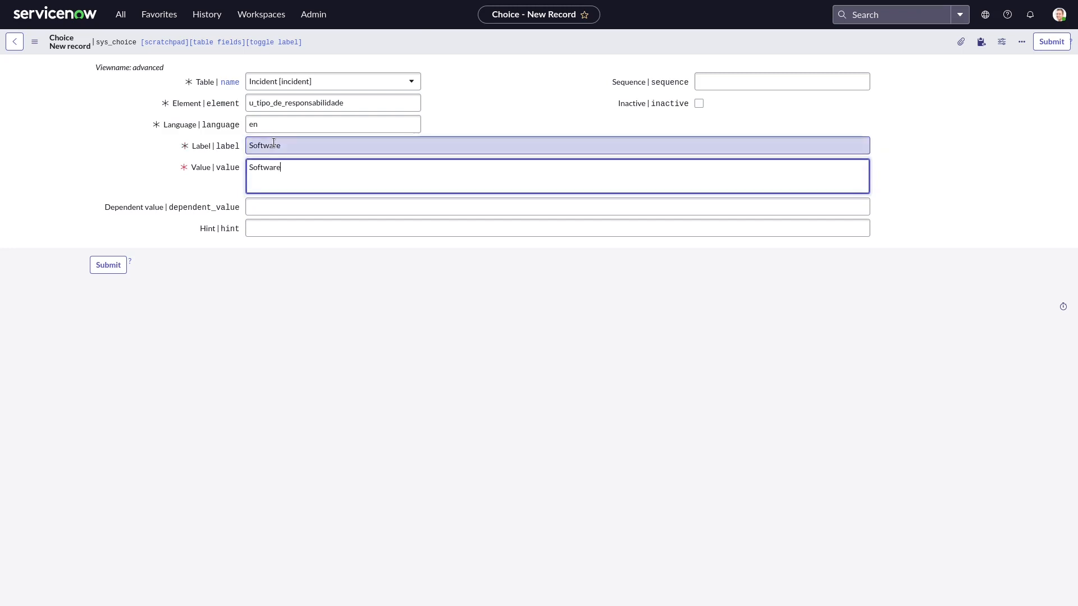
pyautogui.press('BackSpace')
pyautogui.write('s')
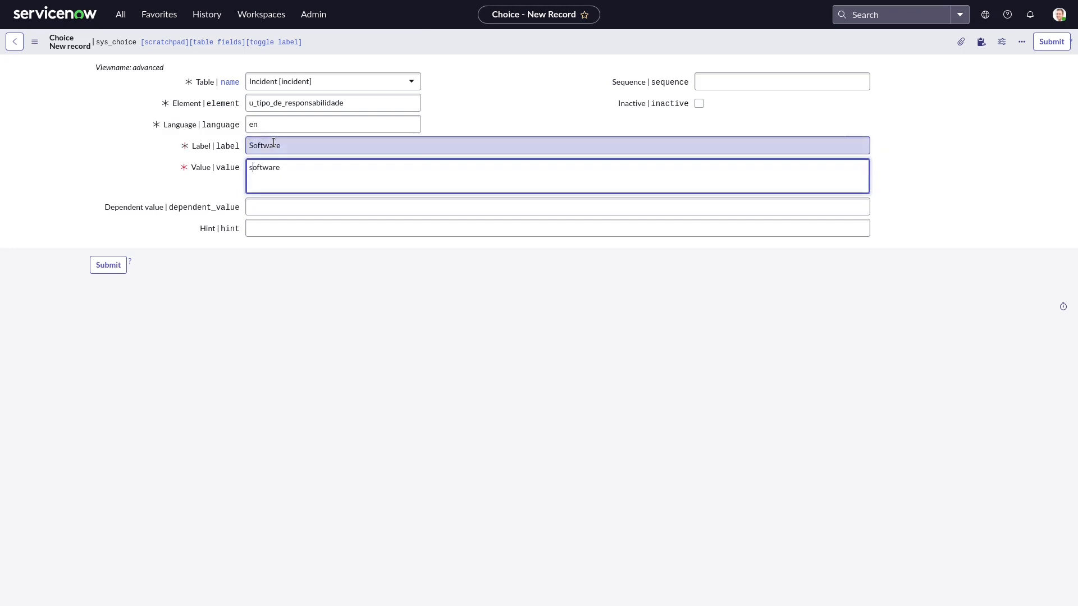
# Step: Set the Software choice's dependent value to arquitetura and save the record, staying on its form
pyautogui.click(272, 208)
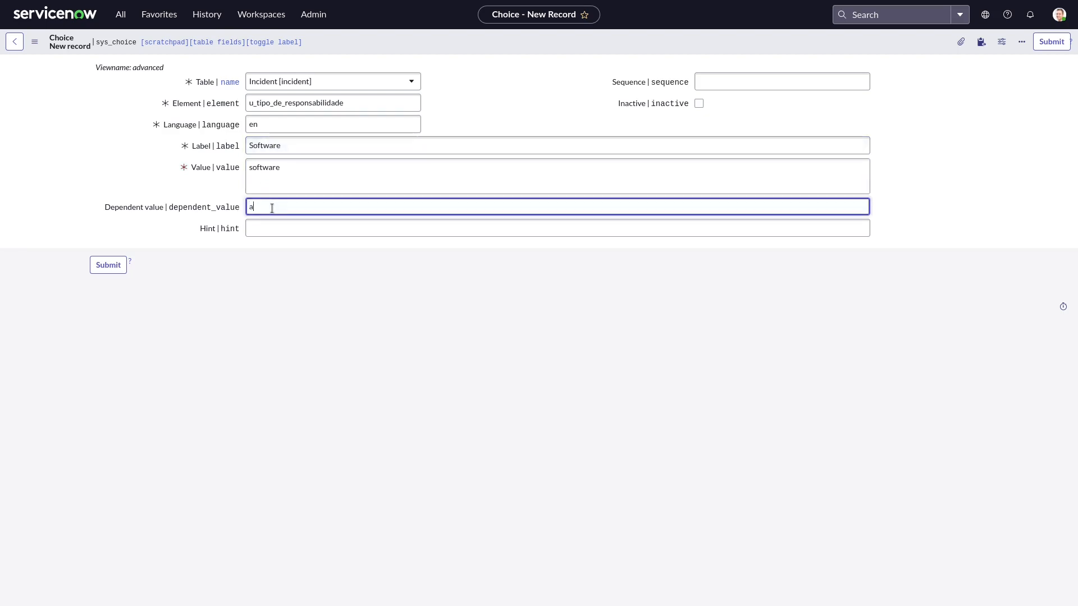
pyautogui.write('arquitetura')
pyautogui.rightClick(709, 42)
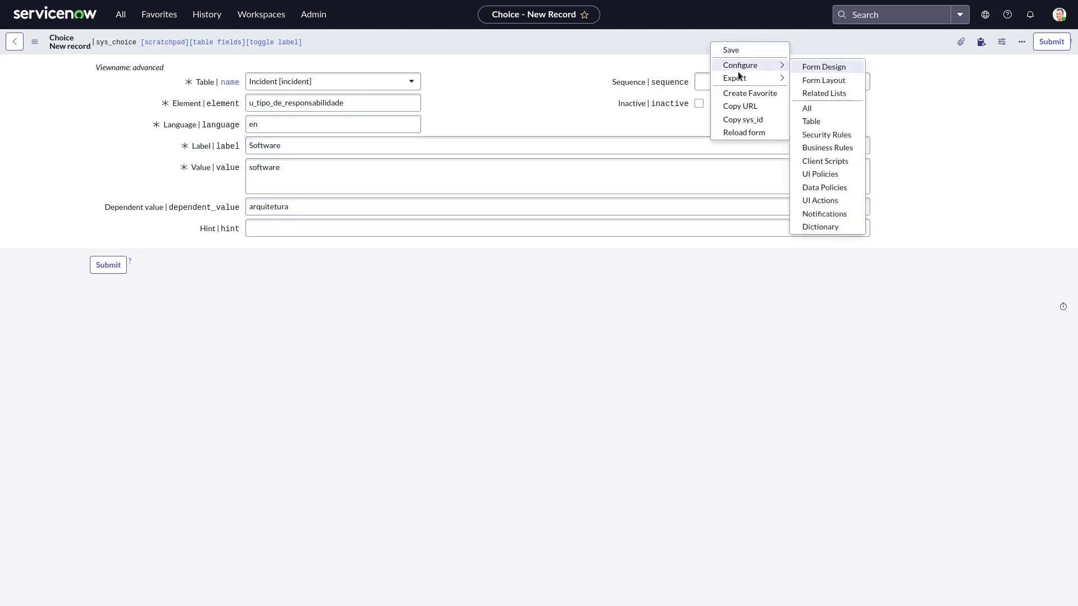
pyautogui.click(753, 51)
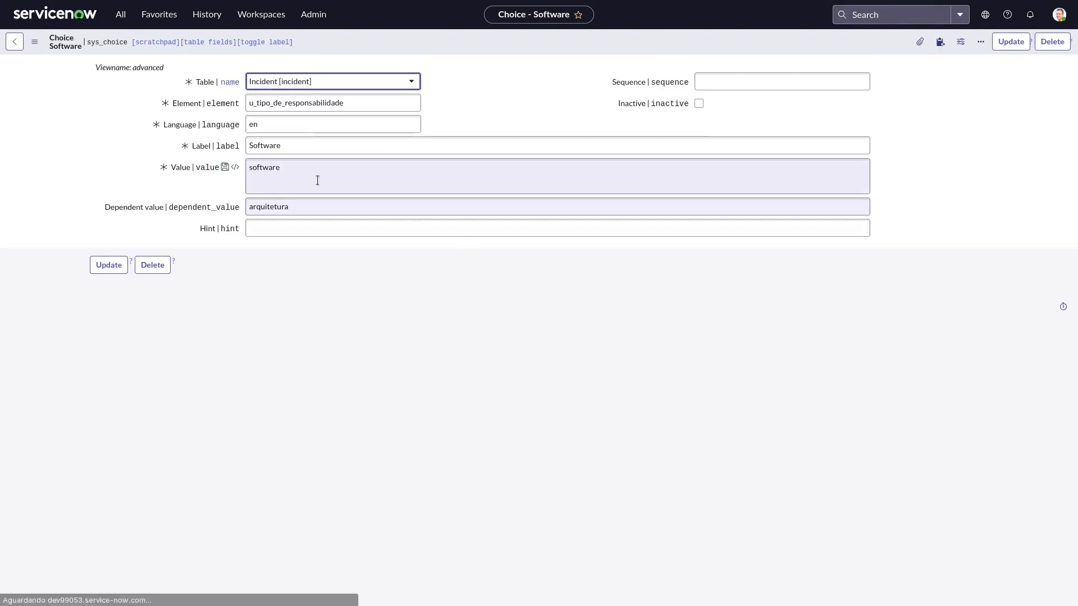
# Step: Change the label to Hardware and the value to hardware, and insert the result as a separate new choice record
pyautogui.doubleClick(267, 145)
pyautogui.write('Hard')
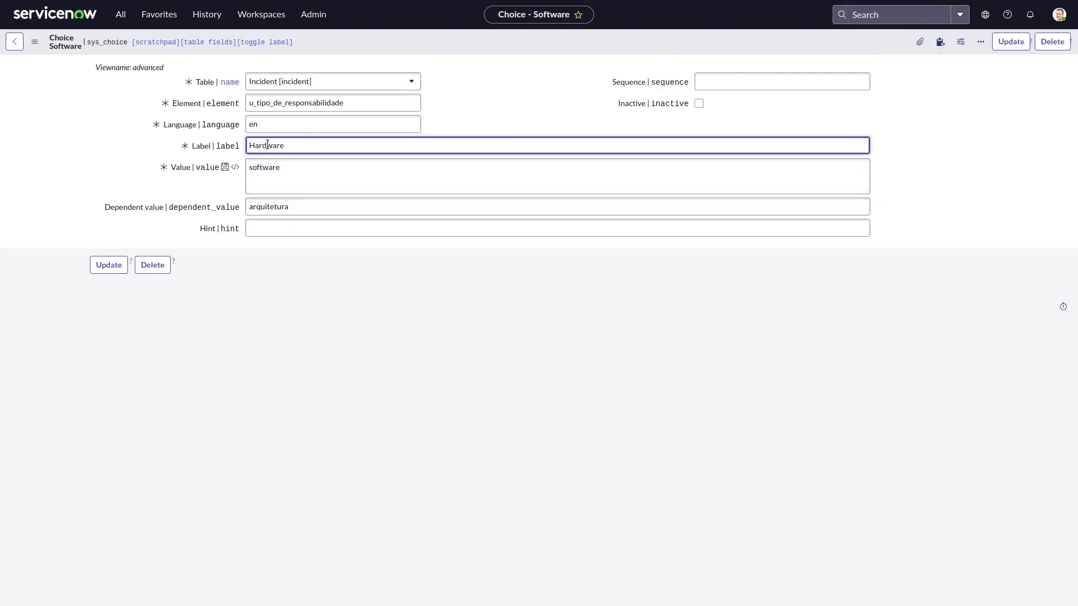
pyautogui.doubleClick(262, 167)
pyautogui.write('hard')
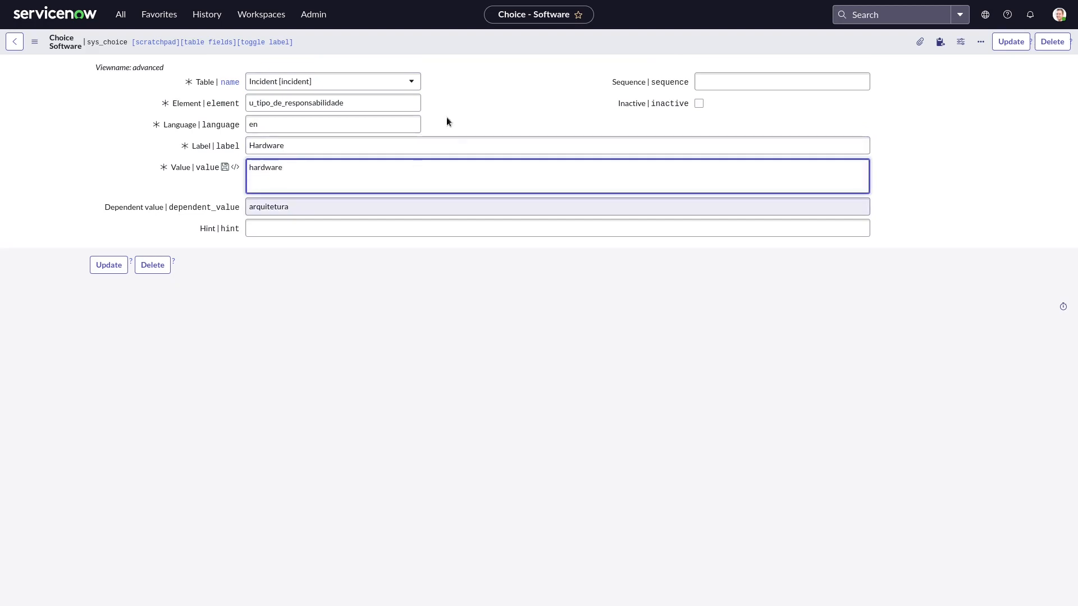
pyautogui.rightClick(576, 47)
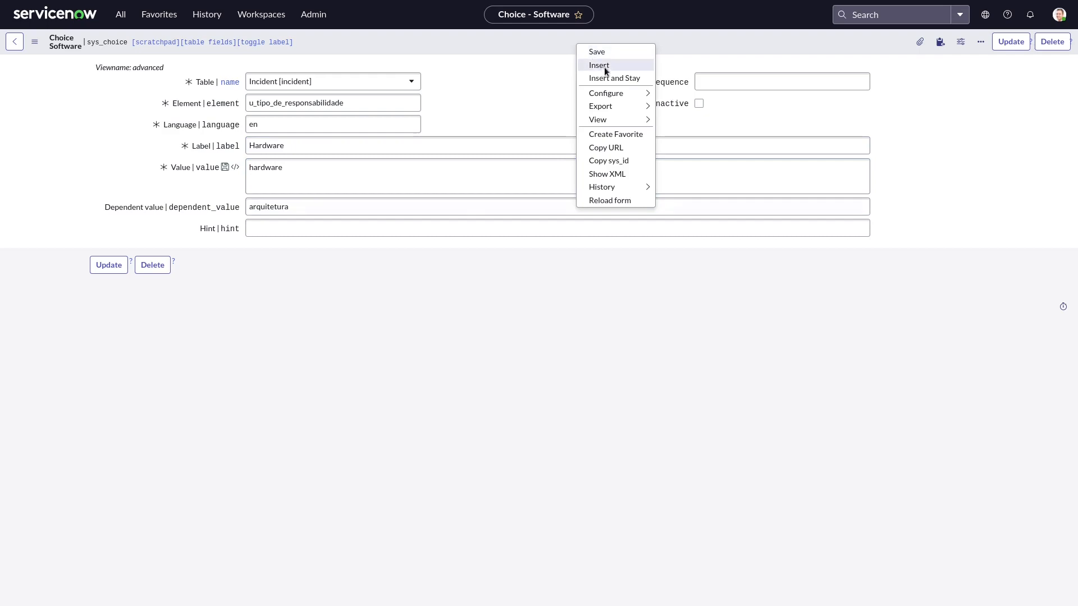
pyautogui.click(604, 66)
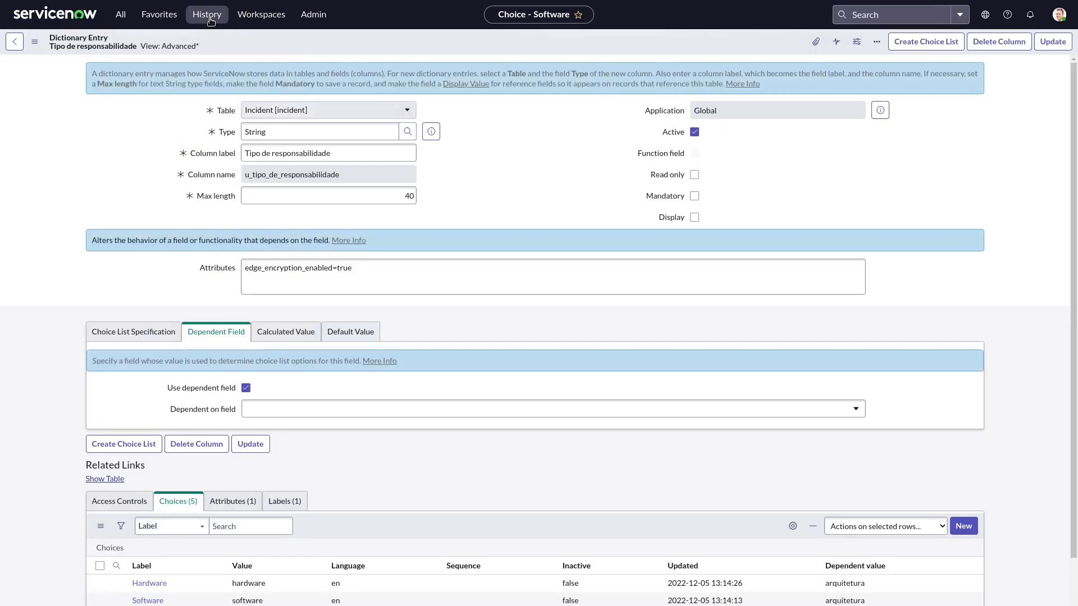
# Step: Reopen the recently viewed incident "Unable to access the shared folder" and check the Tipo de responsabilidade options without a Responsabilidade do incidente selected
pyautogui.click(211, 21)
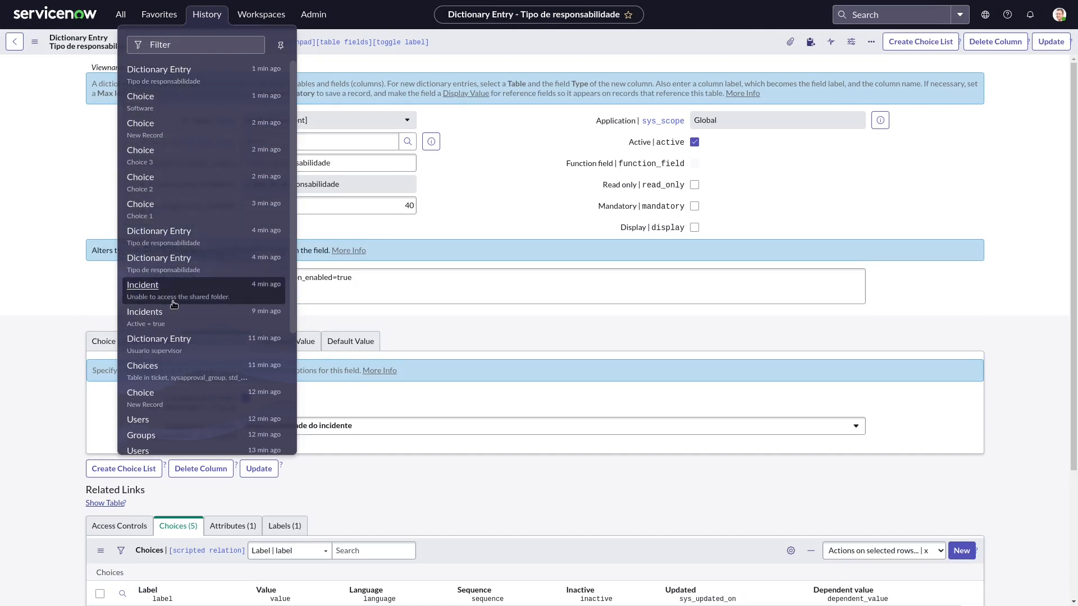
pyautogui.click(151, 291)
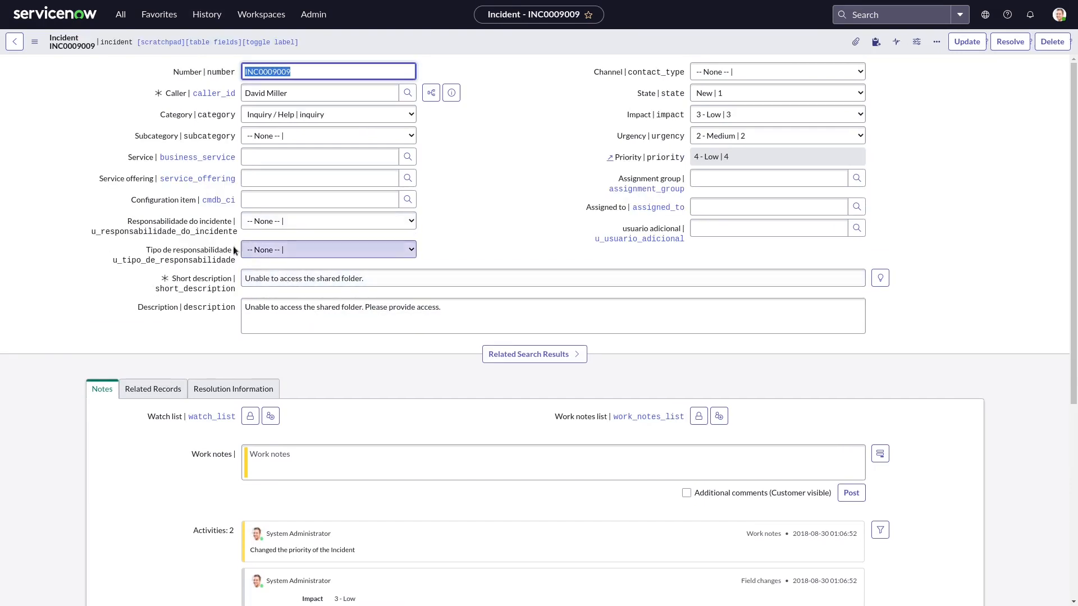
pyautogui.click(264, 252)
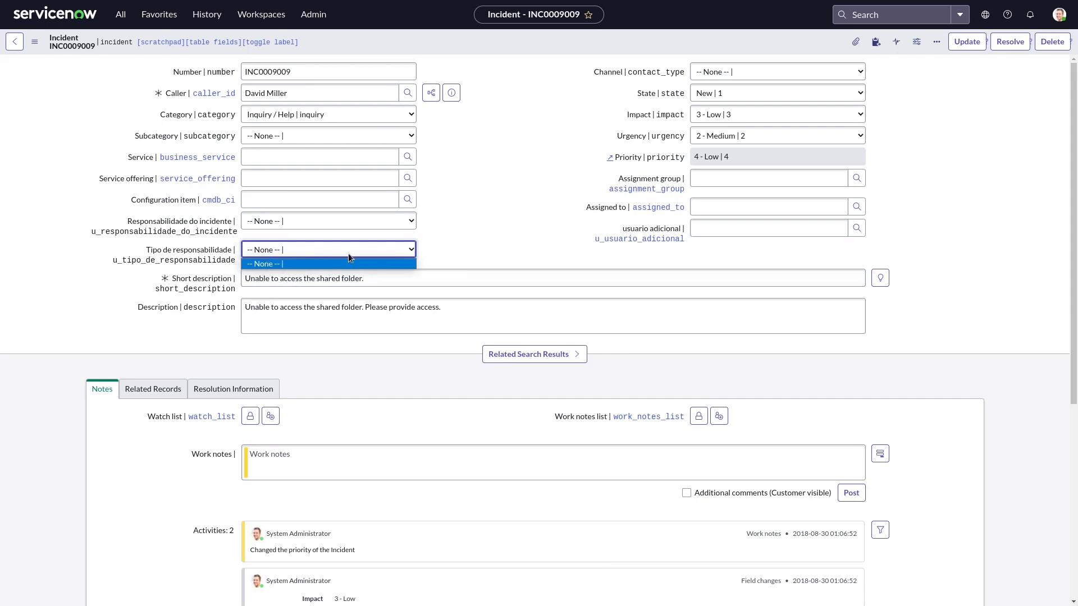
pyautogui.click(308, 222)
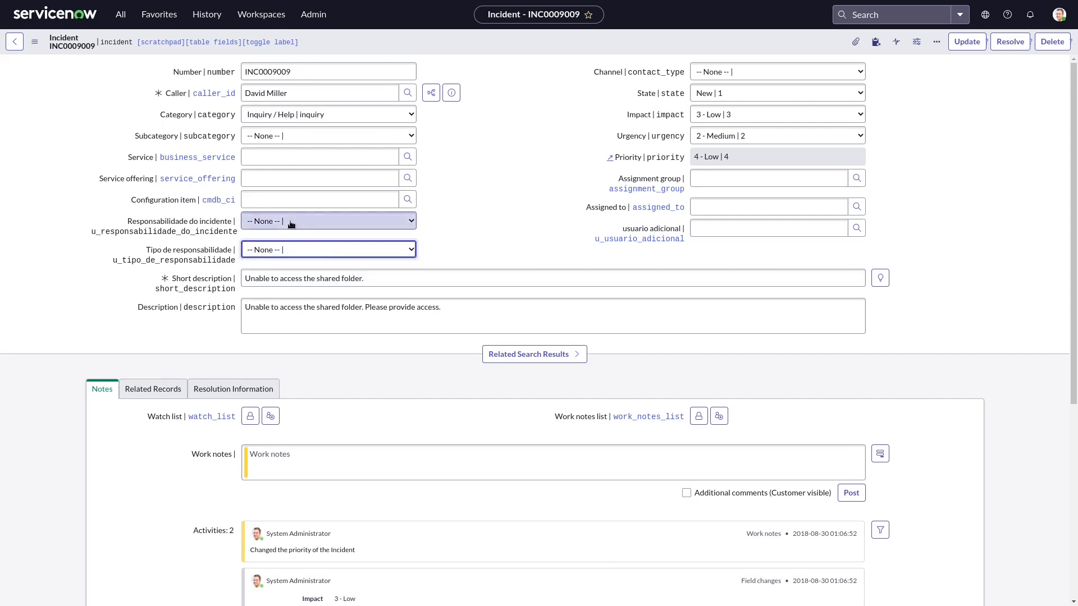
# Step: Set Responsabilidade do incidente to Pessoas and check which Tipo de responsabilidade options are offered
pyautogui.click(312, 224)
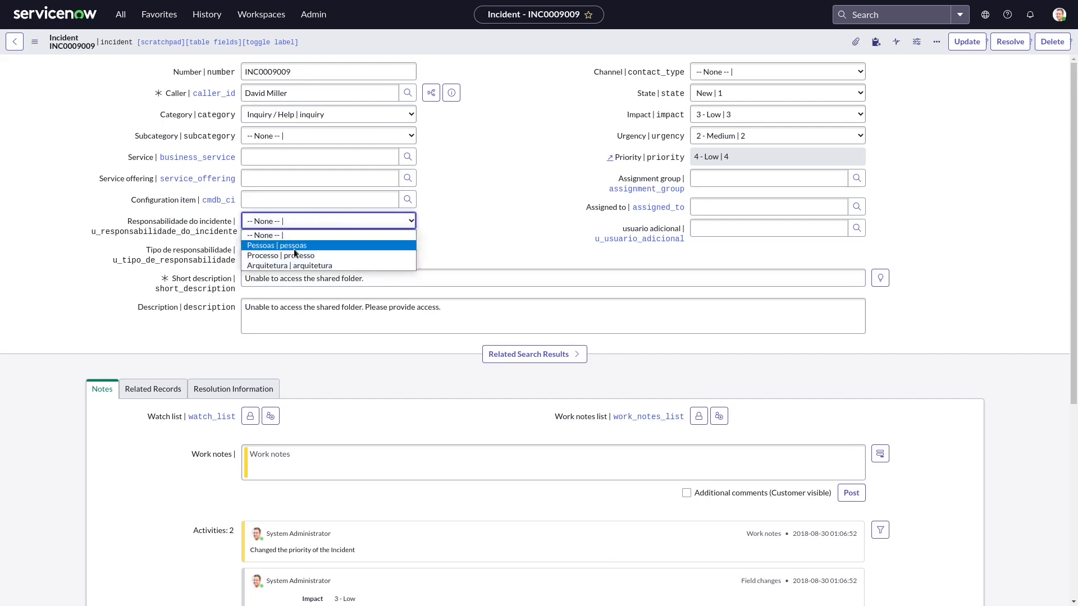
pyautogui.click(316, 245)
pyautogui.click(346, 246)
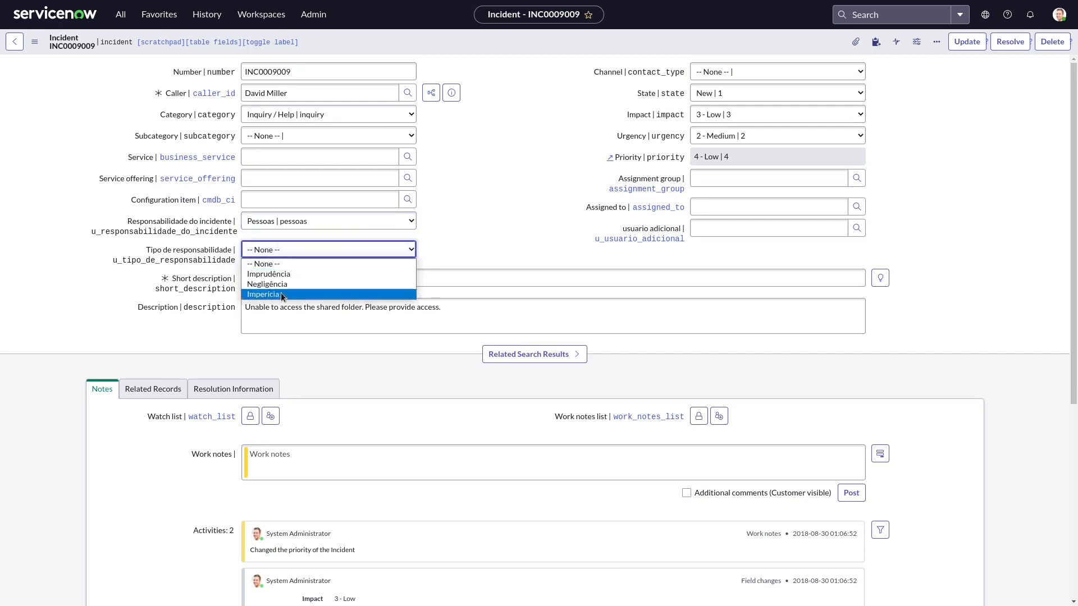
pyautogui.click(307, 224)
# Step: Switch Responsabilidade do incidente to Arquitetura and review the choices in Tipo de responsabilidade, leaving it at None
pyautogui.click(306, 222)
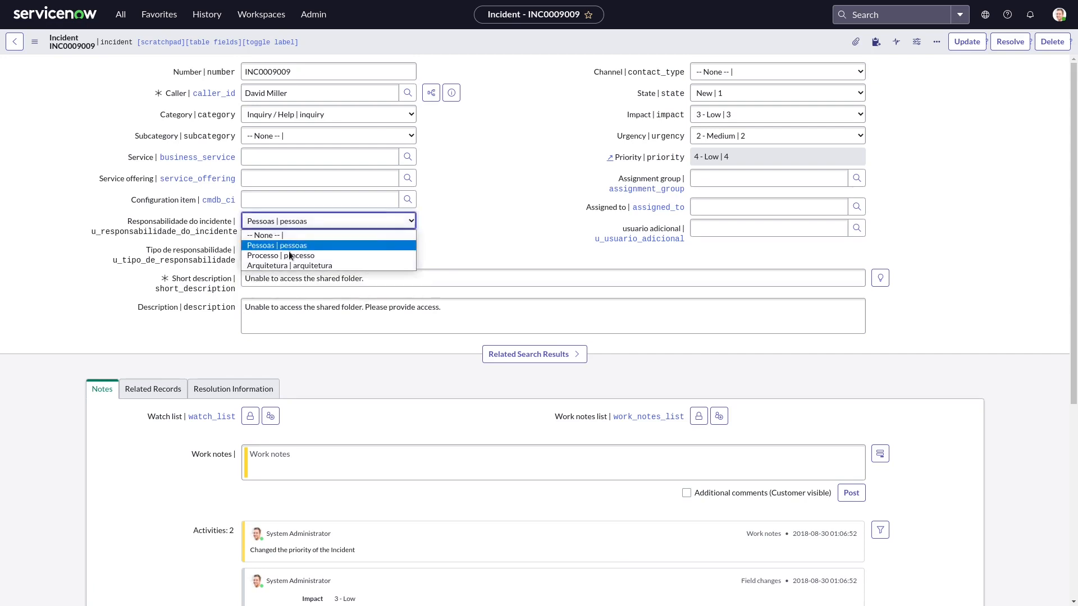
pyautogui.click(282, 262)
pyautogui.click(289, 254)
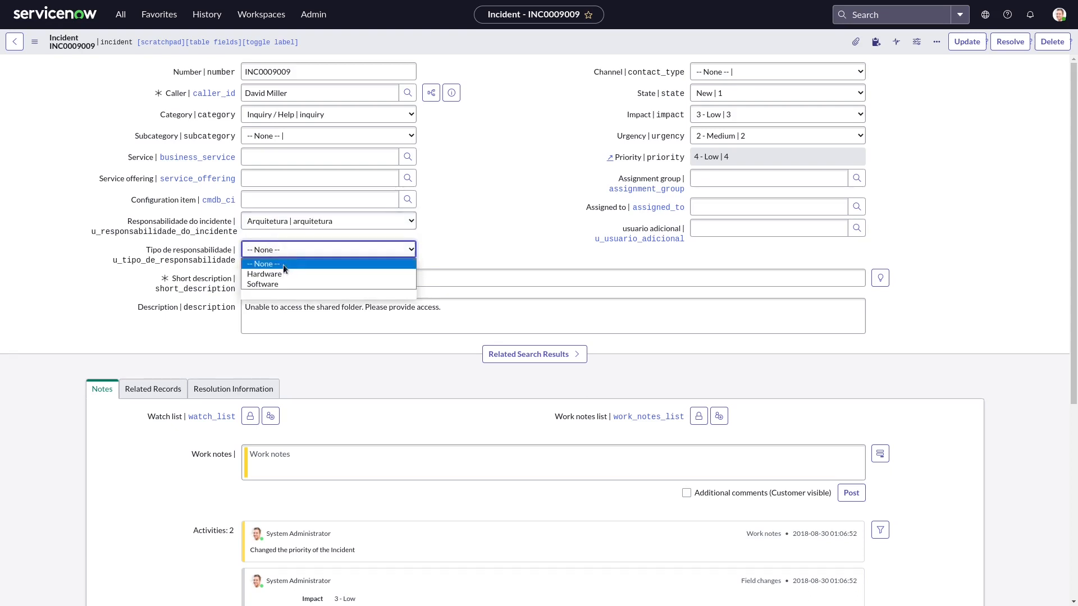
pyautogui.click(282, 264)
# Step: Change Responsabilidade do incidente to Processo and inspect the dependent Tipo de responsabilidade choices
pyautogui.click(298, 223)
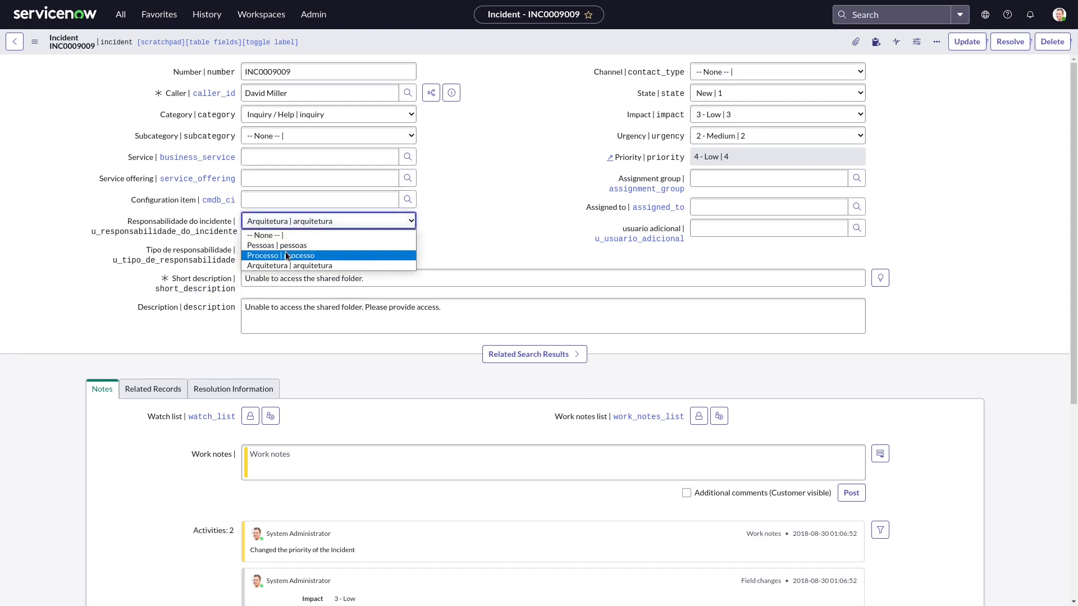
pyautogui.click(284, 262)
pyautogui.click(302, 249)
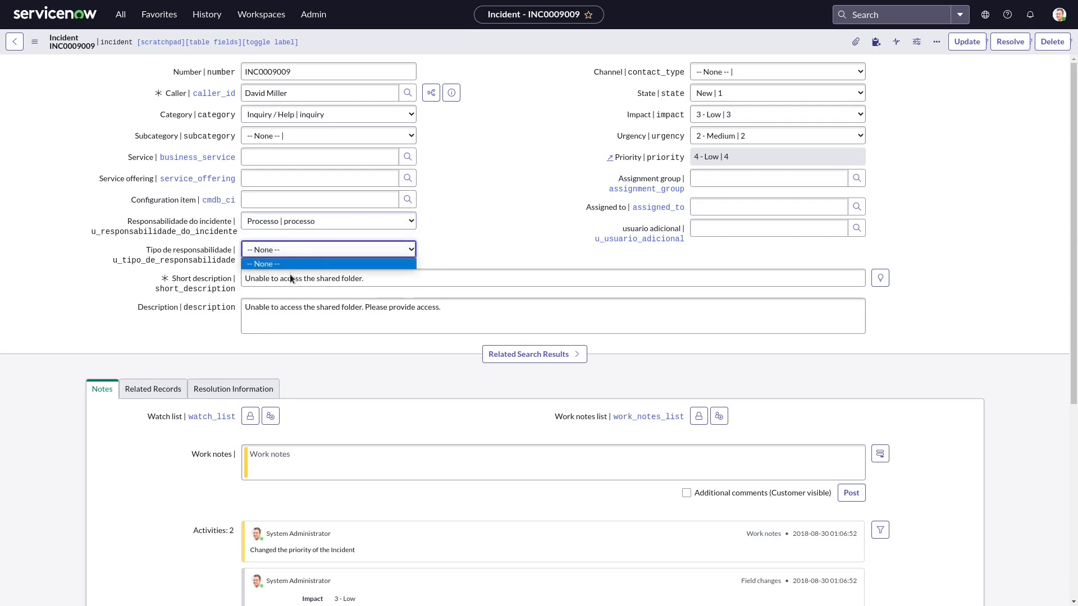
pyautogui.click(297, 252)
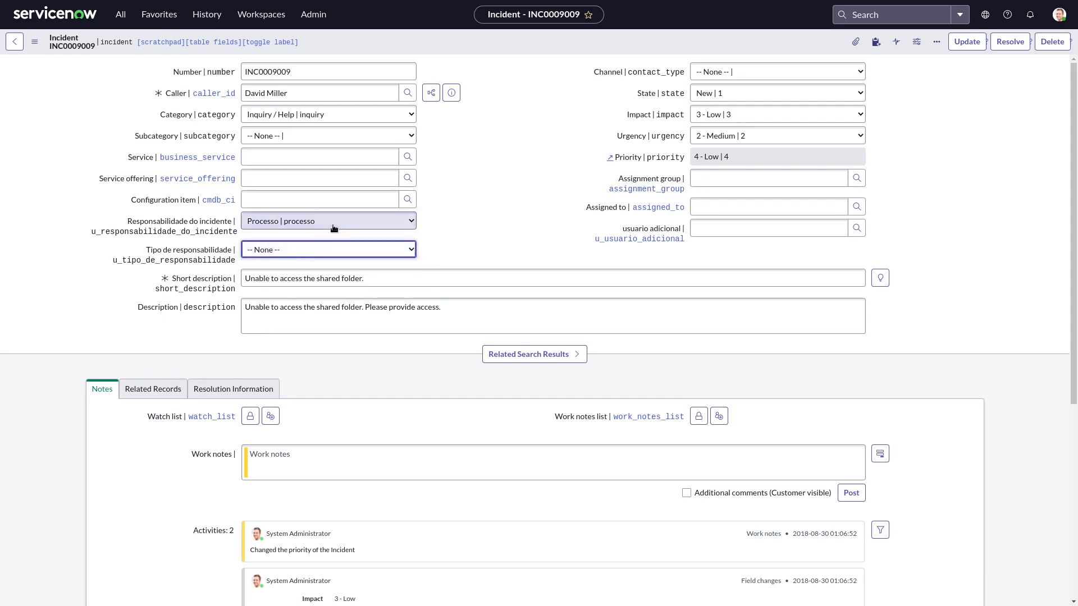